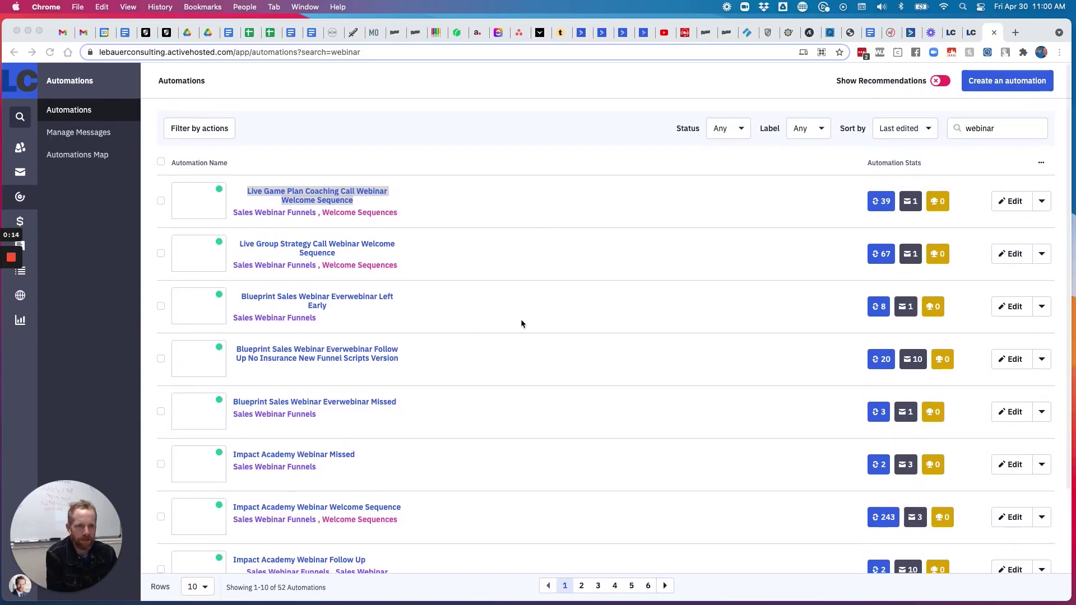
Copy the Impact Academy Webinar Welcome Sequence automation from its row dropdown and confirm
{"action": "scroll", "coordinate": [569, 294], "scroll_direction": "down", "scroll_amount": 3}
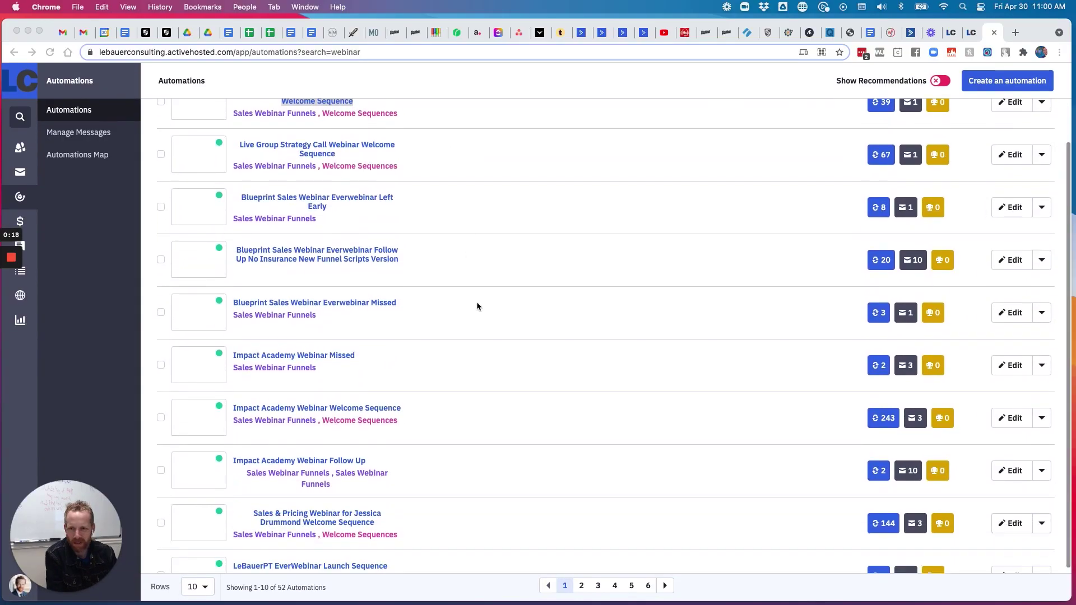
{"action": "scroll", "coordinate": [476, 302], "scroll_direction": "down", "scroll_amount": 1}
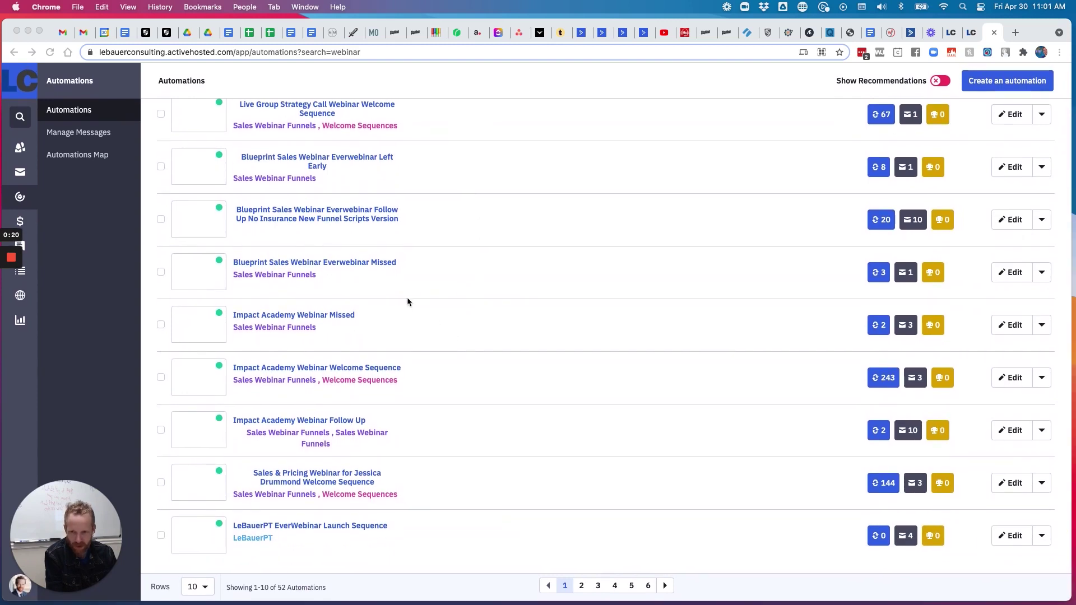
{"action": "scroll", "coordinate": [448, 381], "scroll_direction": "up", "scroll_amount": 5}
{"action": "scroll", "coordinate": [389, 381], "scroll_direction": "down", "scroll_amount": 5}
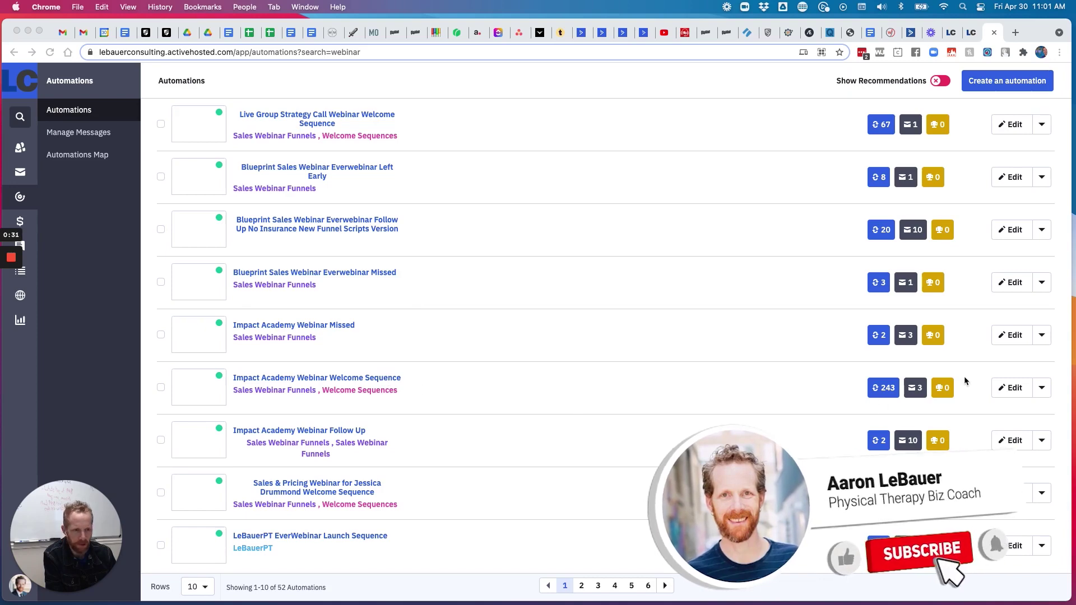
{"action": "left_click", "coordinate": [1042, 394]}
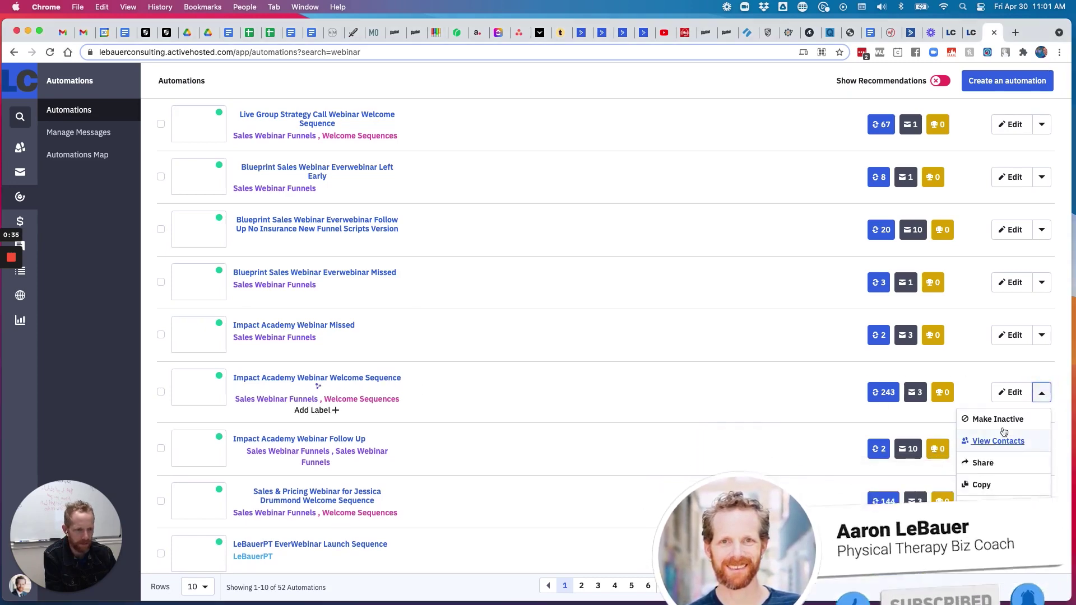
{"action": "left_click", "coordinate": [981, 486]}
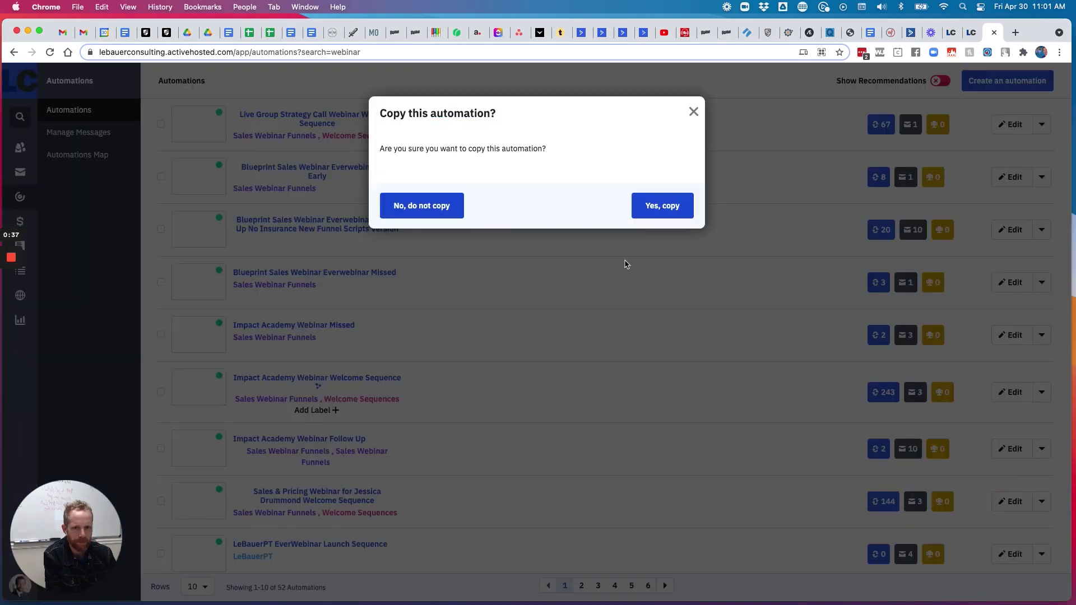
{"action": "left_click", "coordinate": [660, 207]}
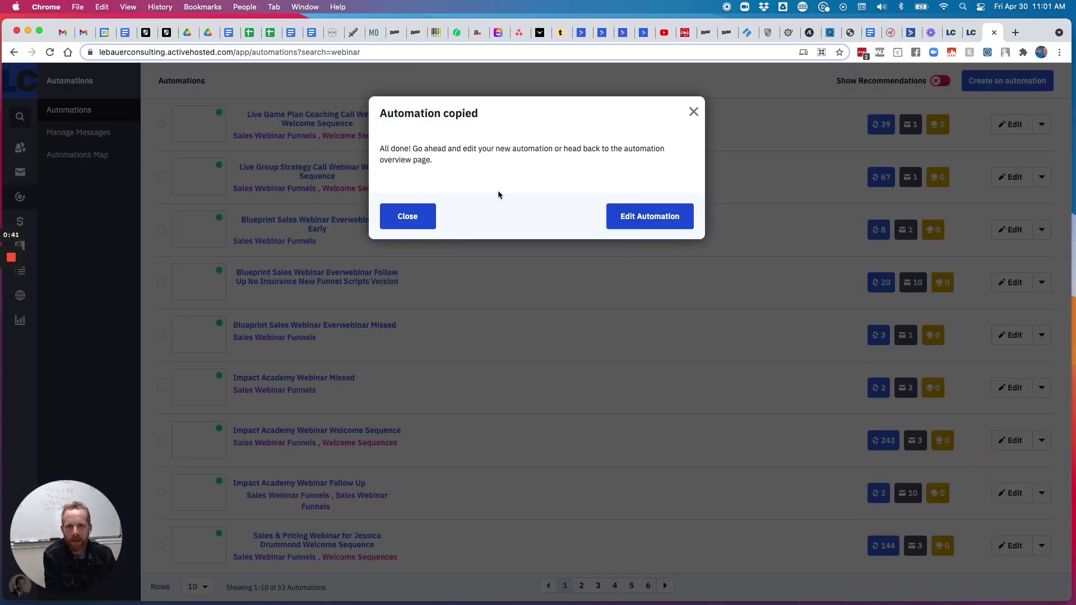
{"action": "left_click", "coordinate": [423, 217]}
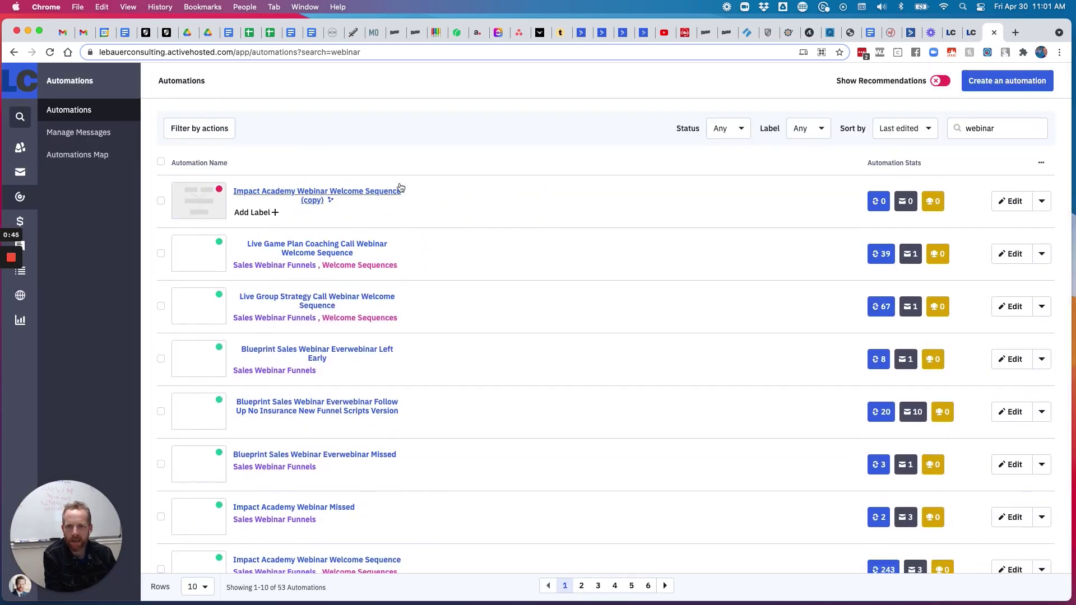
Open the new (copy) automation, dismiss the 'Start node not found' alert and reload the list
{"action": "left_click", "coordinate": [385, 197]}
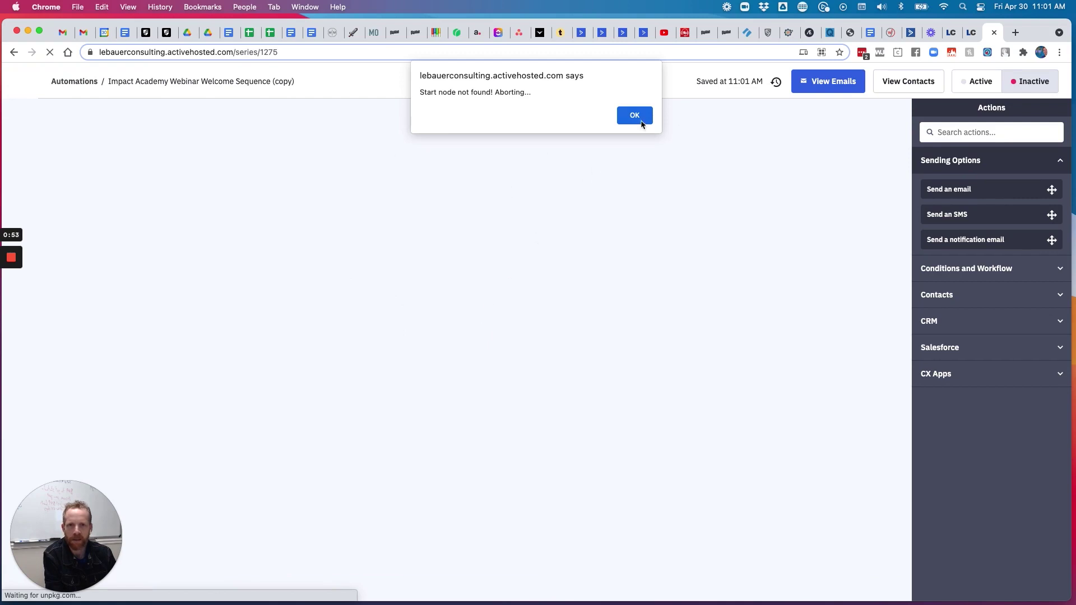
{"action": "left_click", "coordinate": [634, 115]}
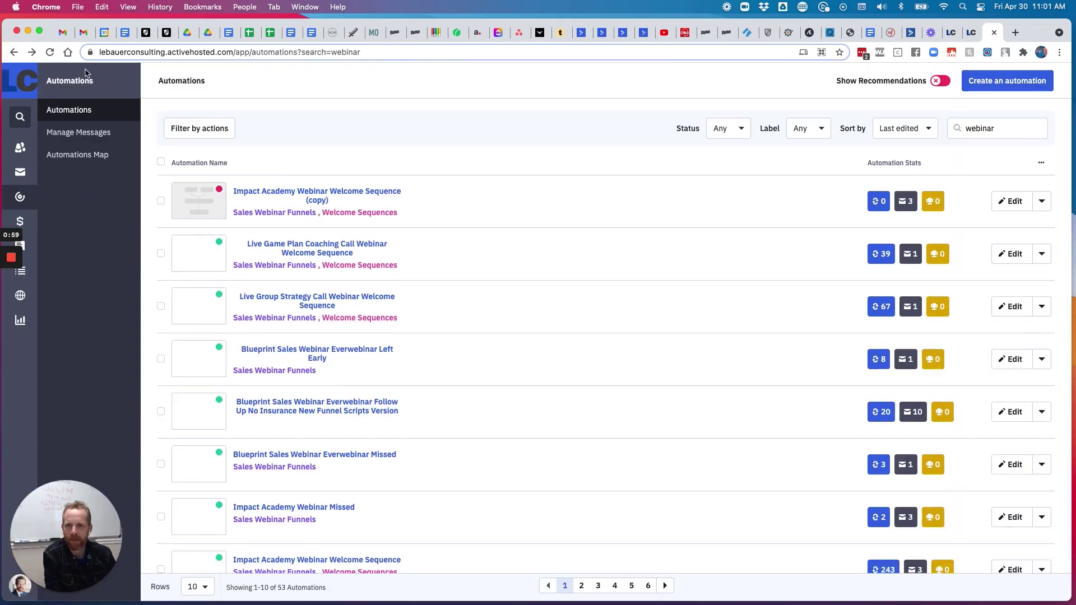
{"action": "left_click", "coordinate": [50, 52]}
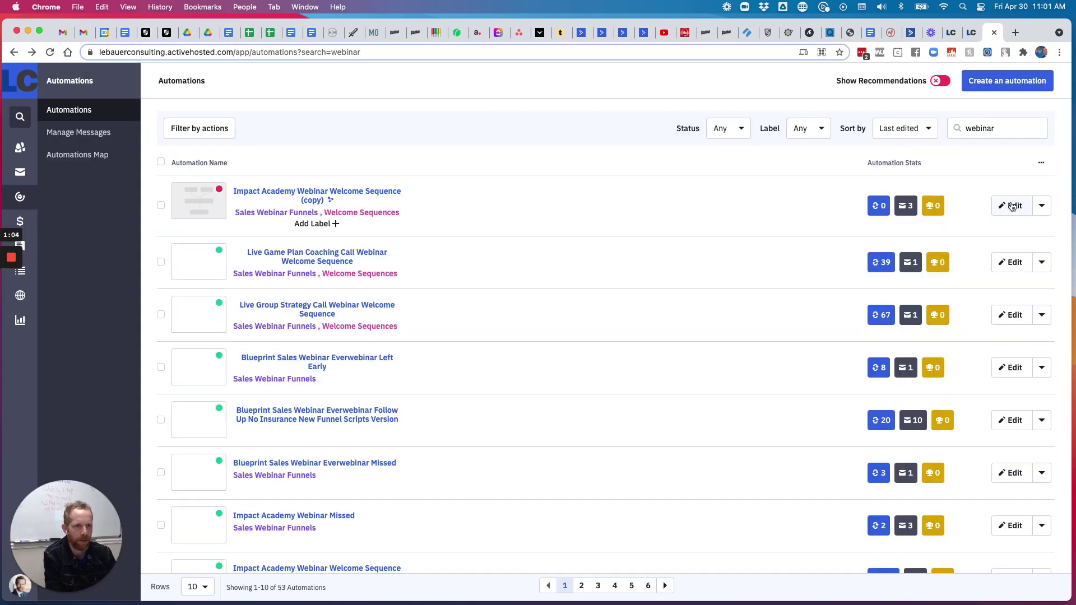
Open the copied automation for editing and check the 'Facebook Ads' webinar title in WebinarJam
{"action": "left_click", "coordinate": [1012, 207]}
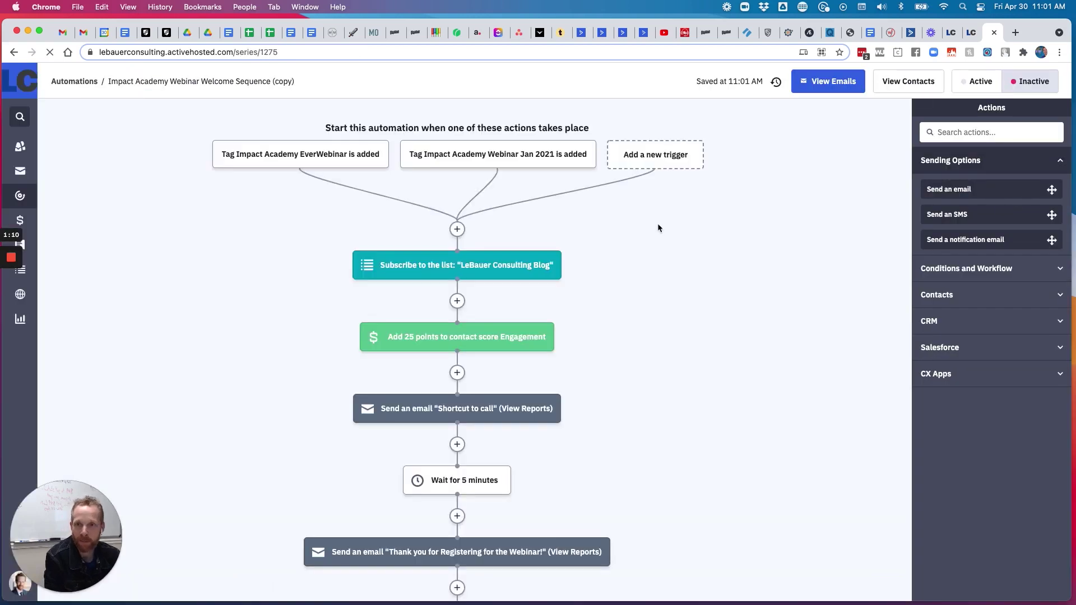
{"action": "left_click", "coordinate": [890, 33]}
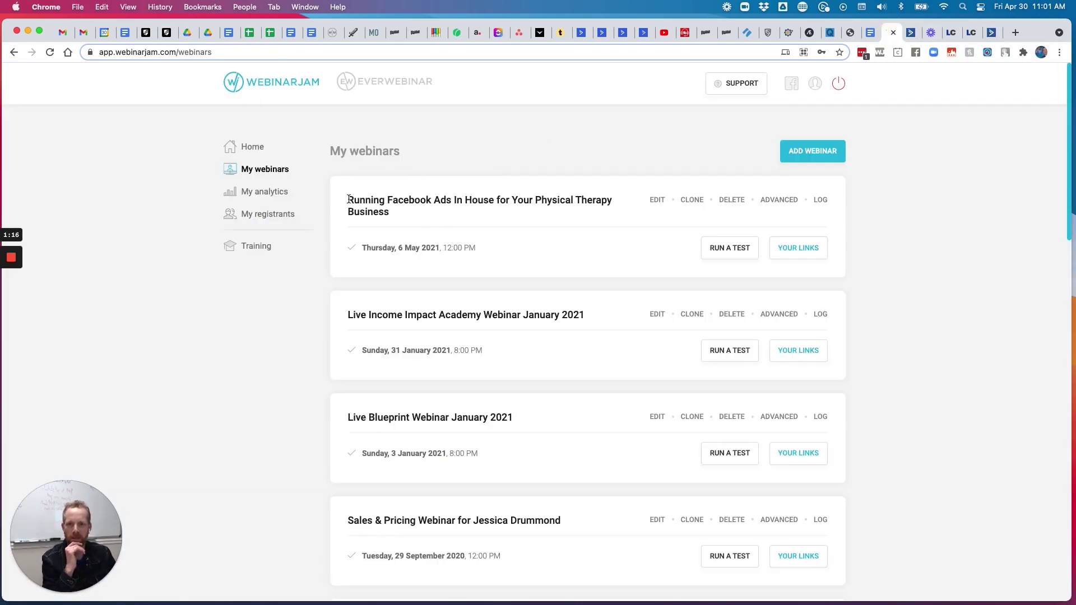
{"action": "left_click_drag", "start_coordinate": [384, 201], "coordinate": [459, 201]}
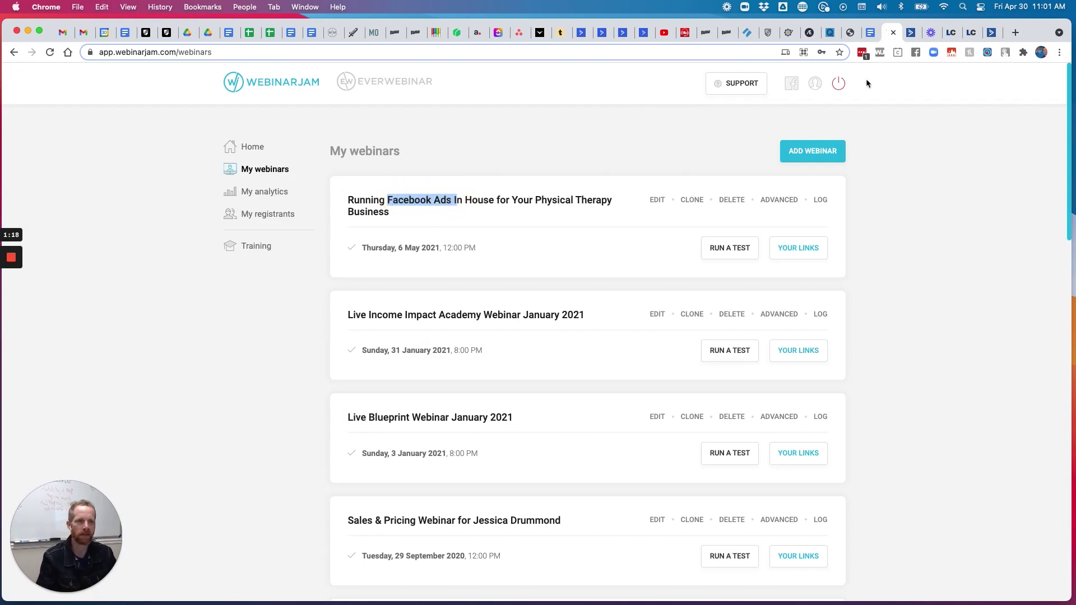
{"action": "left_click", "coordinate": [910, 33]}
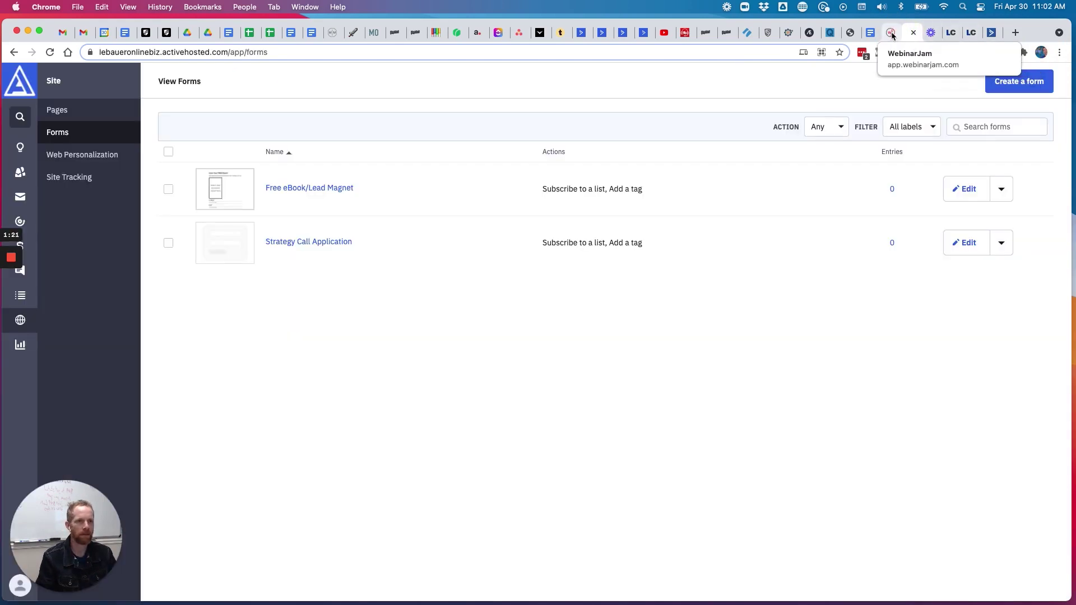
{"action": "left_click_drag", "start_coordinate": [890, 33], "coordinate": [953, 32]}
{"action": "left_click", "coordinate": [992, 32]}
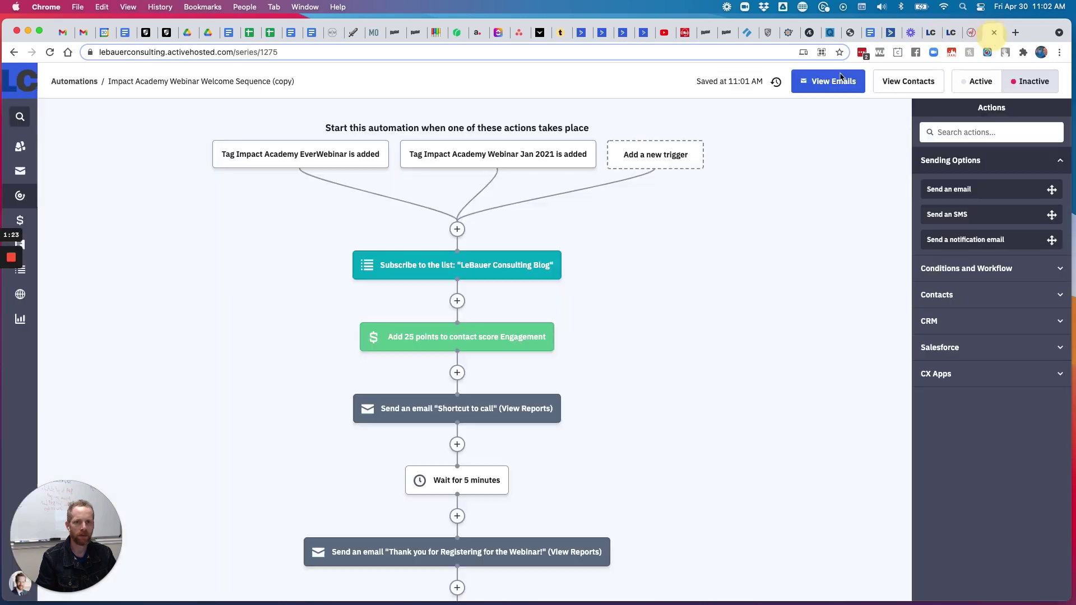
Rename the automation to 'Facebook Ads Webinar Welcome Sequence' and save the name
{"action": "left_click", "coordinate": [272, 81]}
{"action": "left_click_drag", "start_coordinate": [304, 80], "coordinate": [307, 80]}
{"action": "key", "text": "BackSpace"}
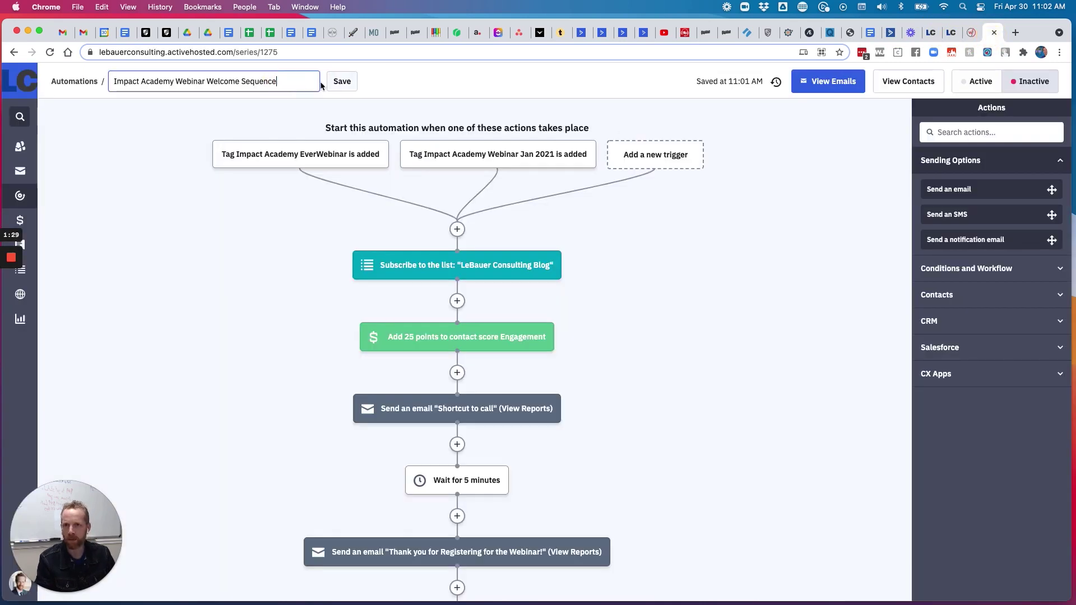
{"action": "left_click_drag", "start_coordinate": [173, 82], "coordinate": [94, 82]}
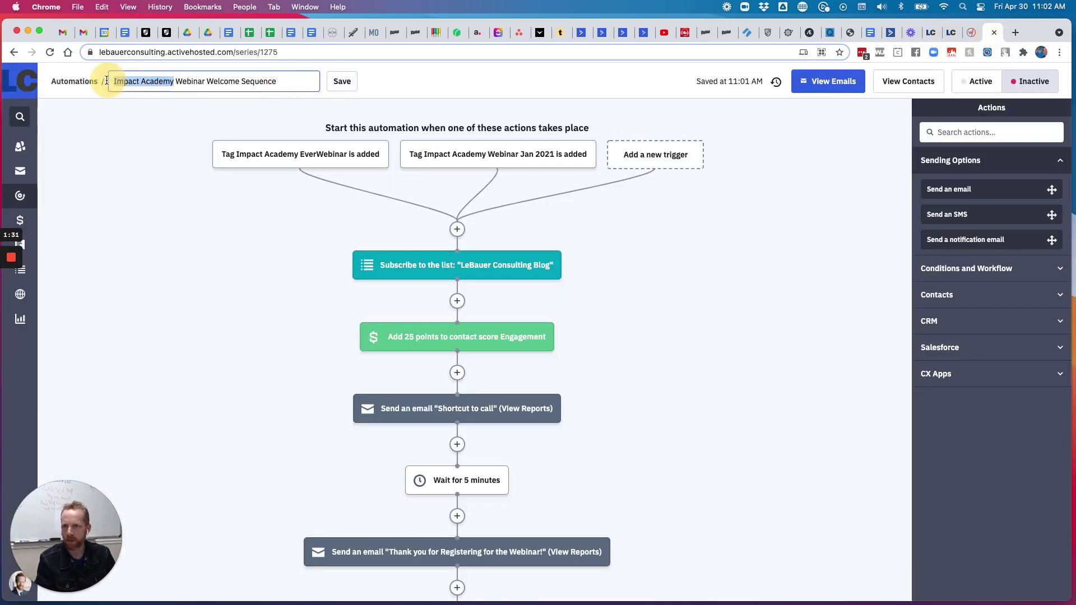
{"action": "type", "text": "FB"}
{"action": "key", "text": "BackSpace"}
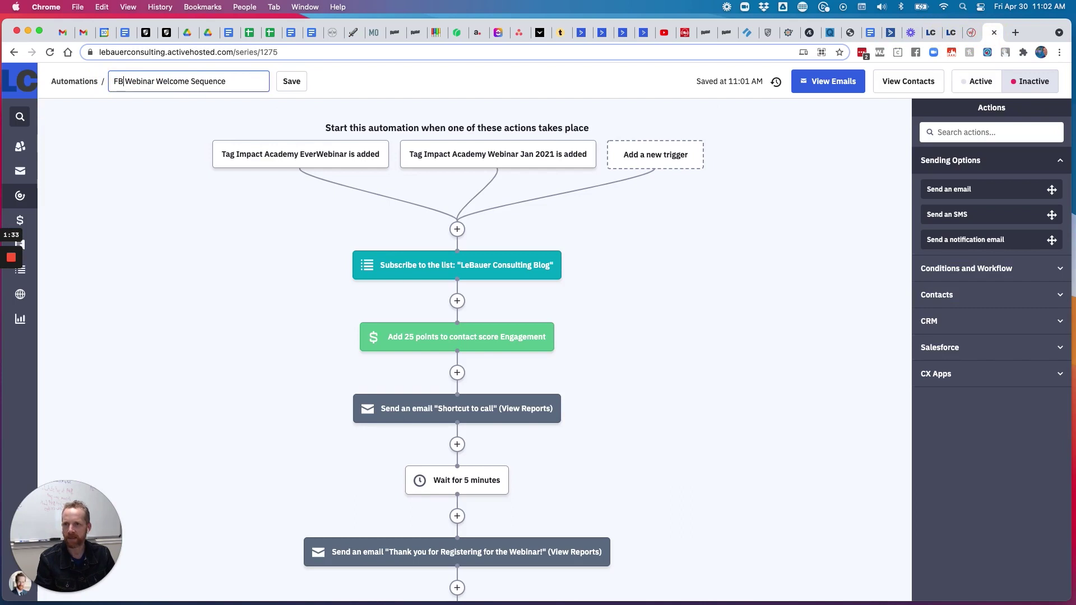
{"action": "type", "text": "acebook Ads"}
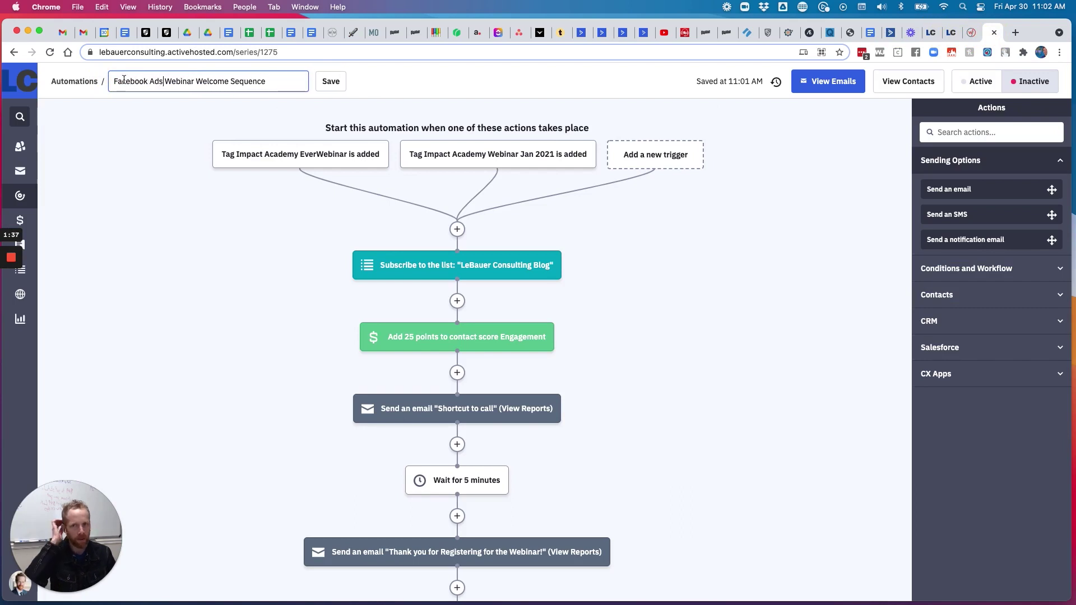
{"action": "left_click", "coordinate": [331, 81]}
Inspect the first trigger's settings without changes, then bring up the Contacts menu
{"action": "left_click", "coordinate": [329, 156]}
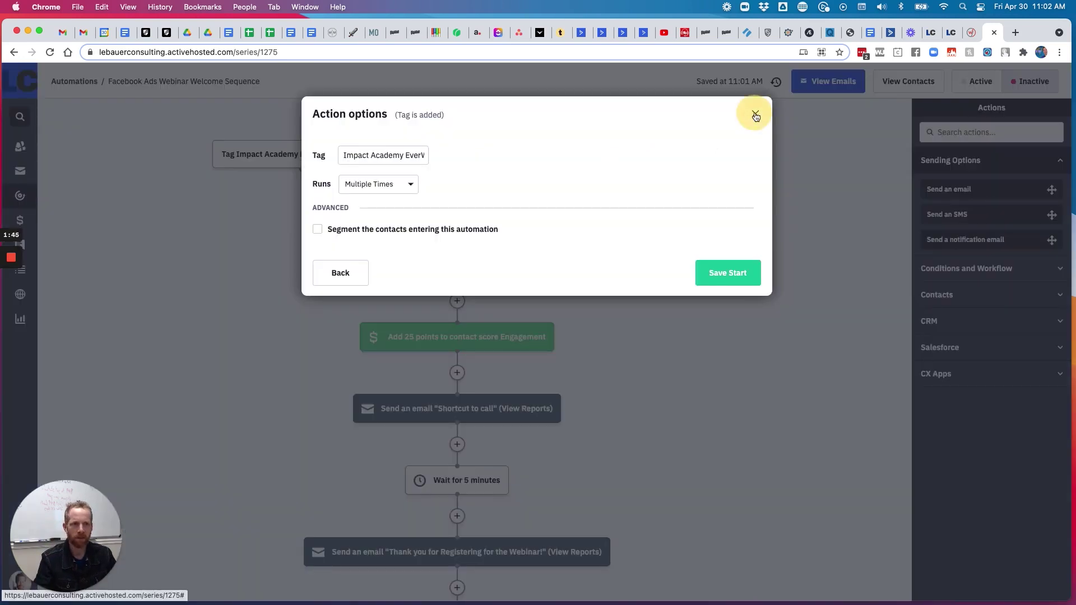
{"action": "left_click", "coordinate": [754, 114]}
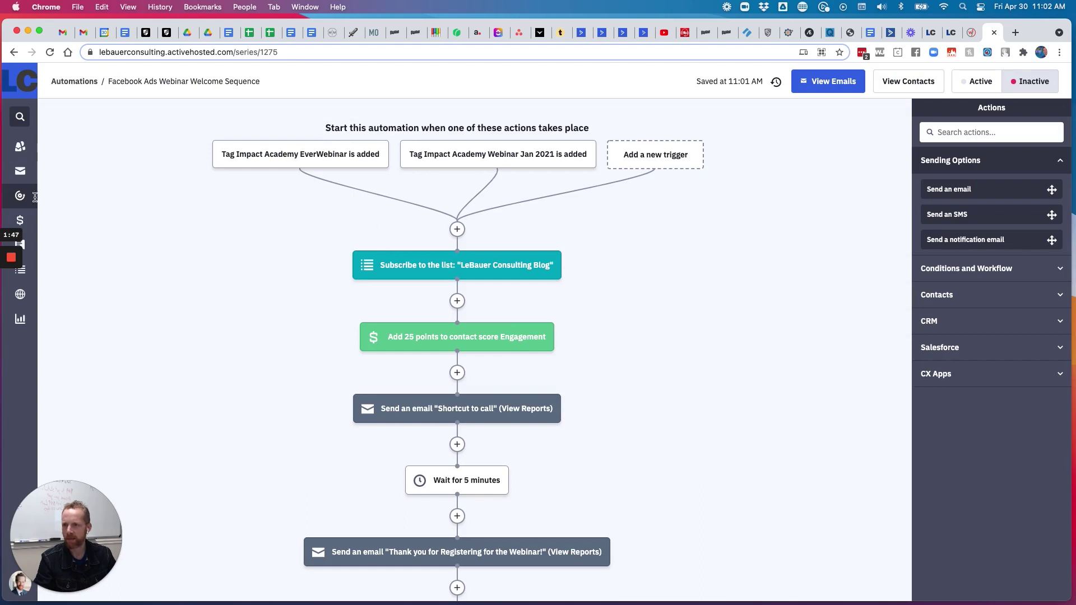
{"action": "right_click", "coordinate": [21, 145]}
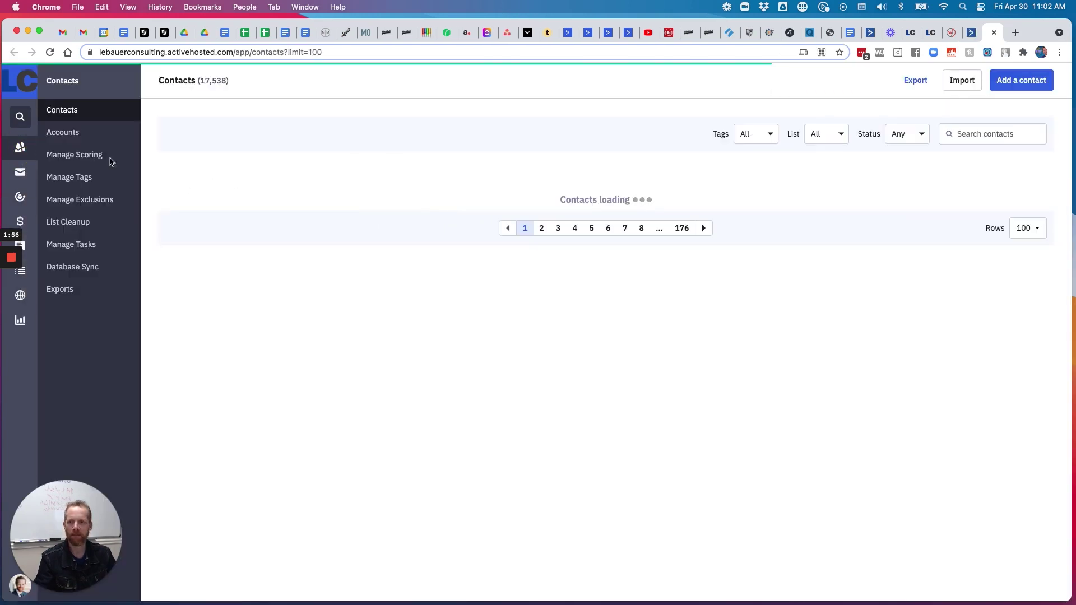
On the Manage Tags page, enter 'Facebook Ads Webinar' in the Add Tags box
{"action": "left_click", "coordinate": [77, 178]}
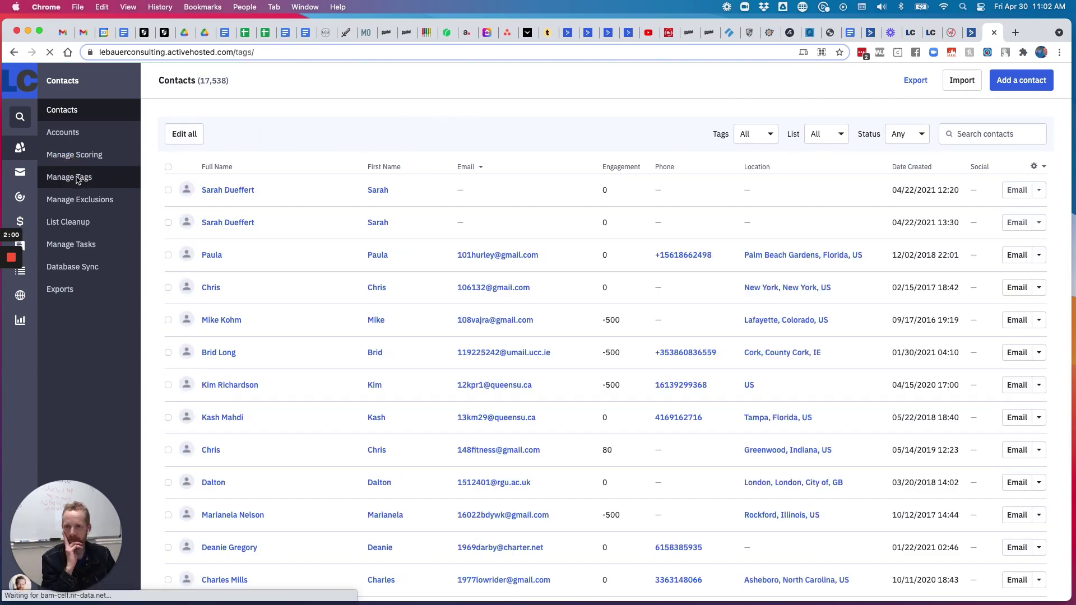
{"action": "left_click", "coordinate": [183, 208]}
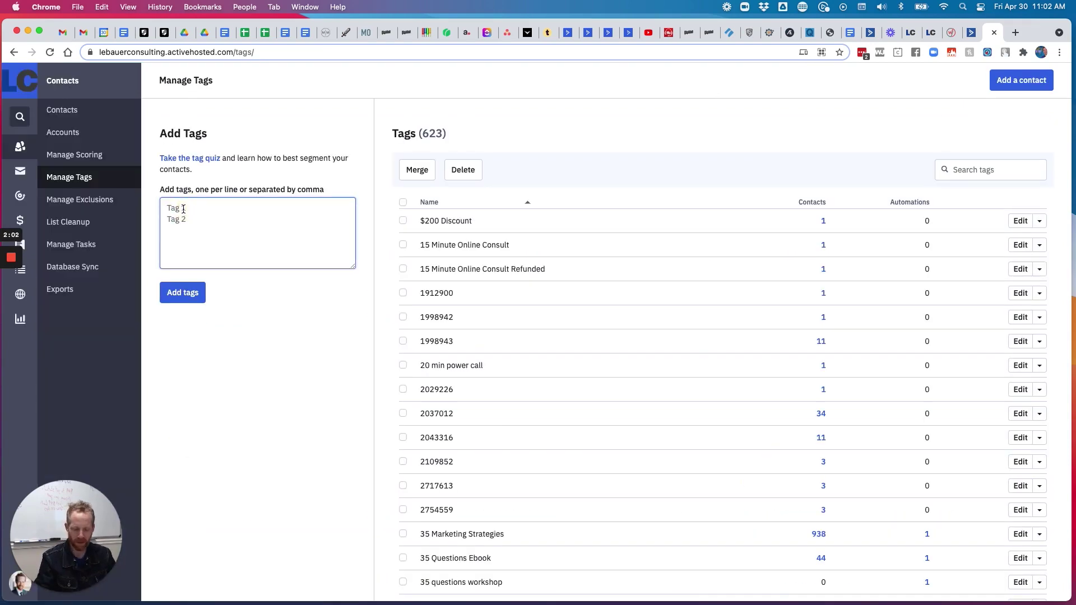
{"action": "type", "text": "F"}
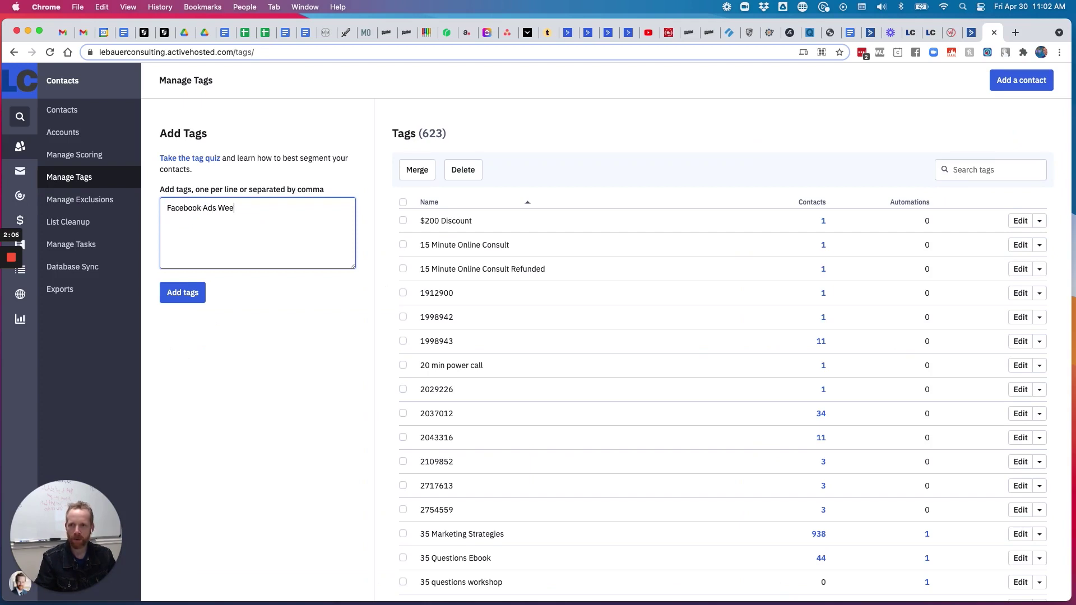
{"action": "type", "text": "acebook Ads Webinar"}
In the Facebook Ads webinar's WebinarJam setup, set ActiveCampaign as the autoresponder and list trigger events
{"action": "left_click", "coordinate": [952, 32]}
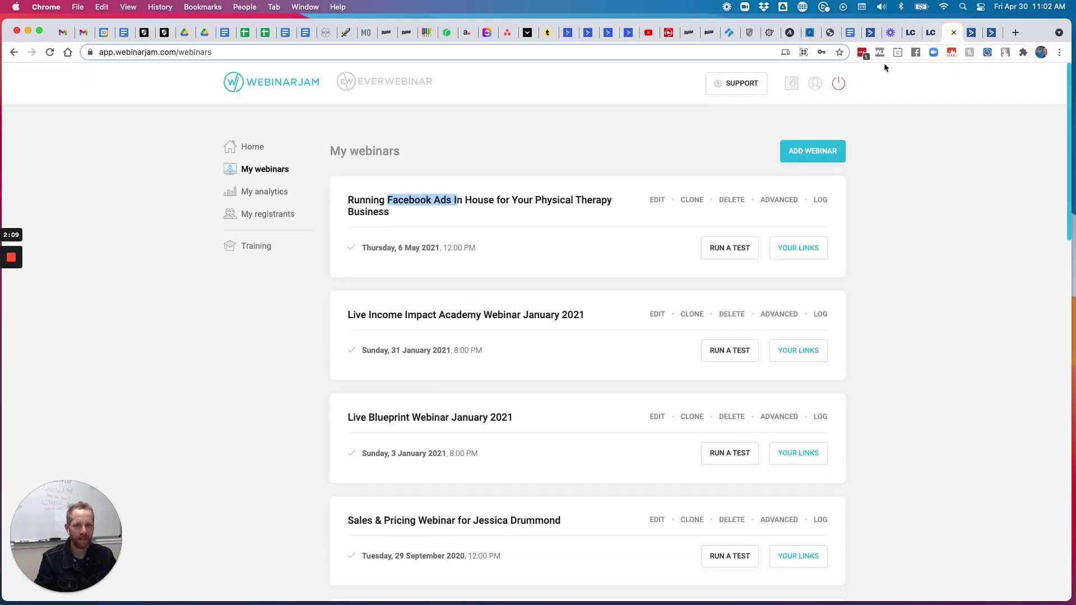
{"action": "left_click", "coordinate": [657, 200]}
{"action": "left_click", "coordinate": [620, 303]}
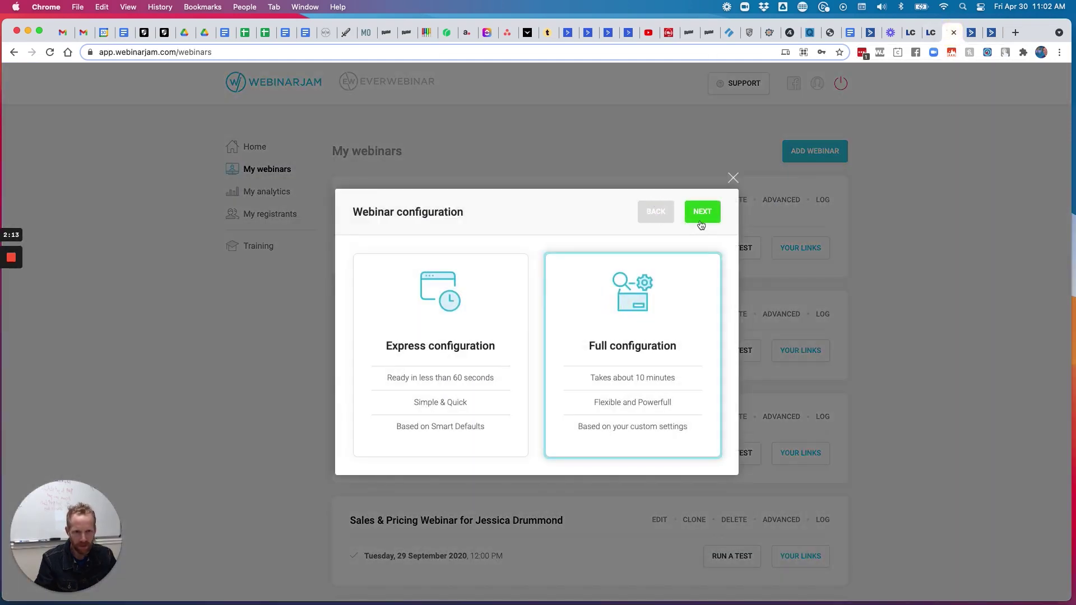
{"action": "left_click", "coordinate": [701, 223]}
{"action": "left_click", "coordinate": [801, 208]}
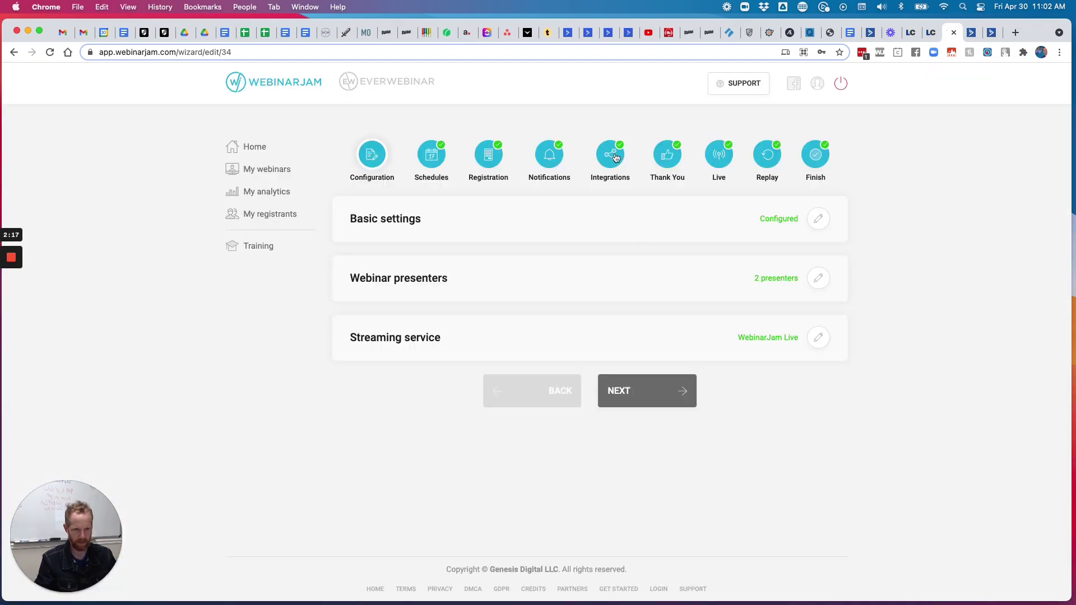
{"action": "left_click", "coordinate": [614, 157]}
{"action": "left_click", "coordinate": [819, 221]}
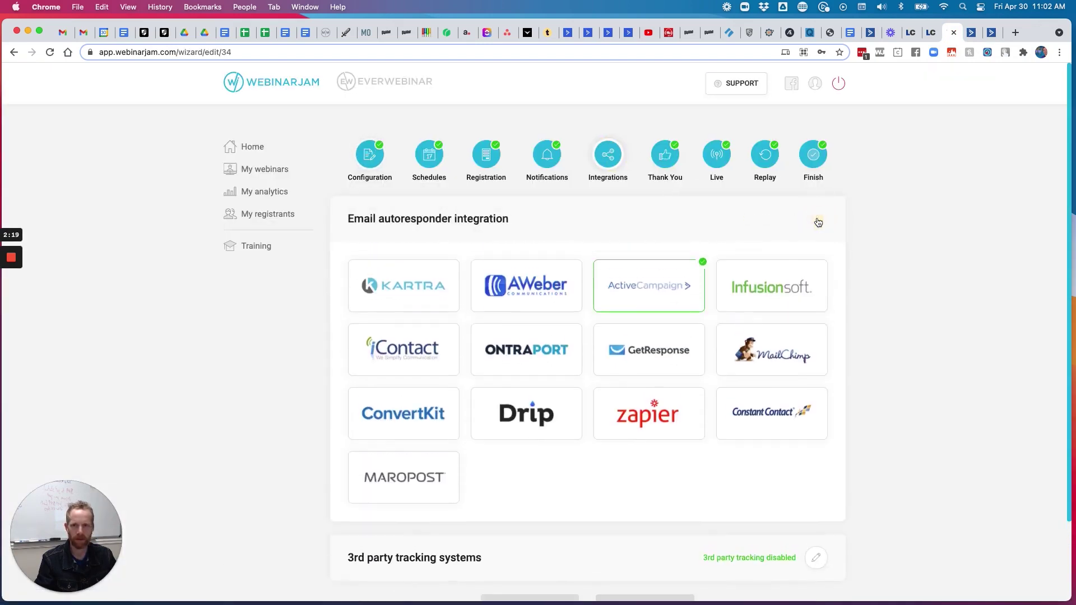
{"action": "left_click", "coordinate": [651, 286]}
{"action": "left_click", "coordinate": [430, 350]}
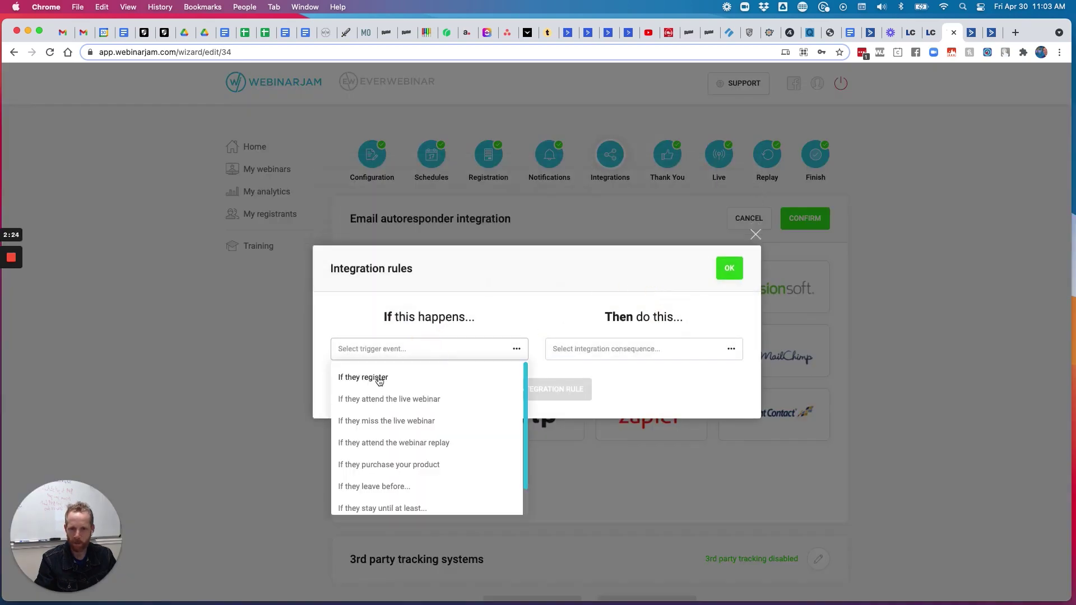
Select and copy the 'Facebook Ads Webinar' tag name in ActiveCampaign's Add Tags box
{"action": "left_click", "coordinate": [971, 33]}
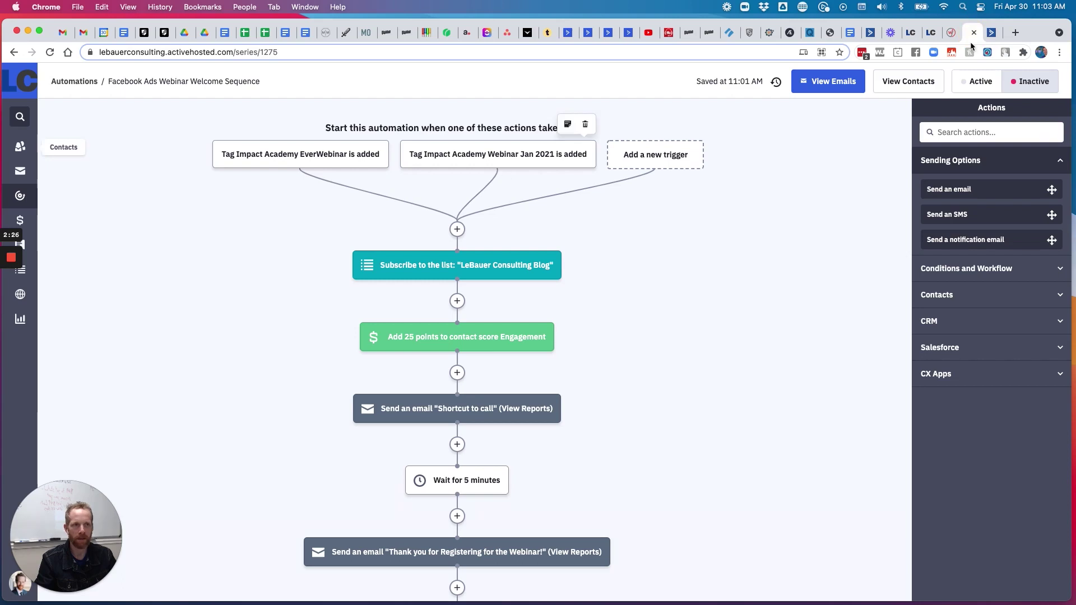
{"action": "left_click", "coordinate": [991, 32]}
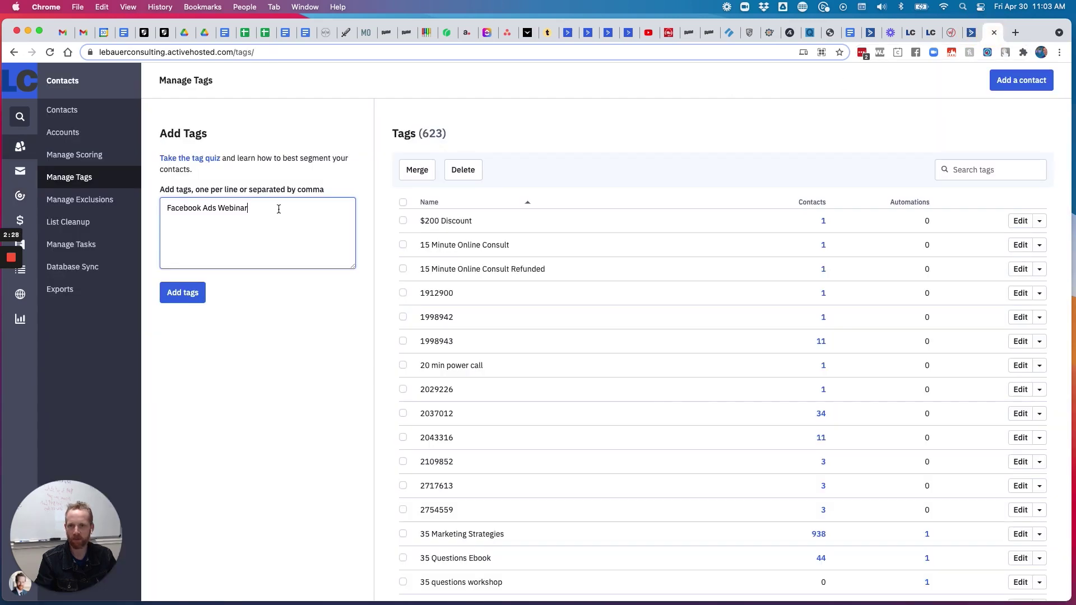
{"action": "left_click_drag", "start_coordinate": [267, 209], "coordinate": [164, 208]}
{"action": "key", "text": "super+c"}
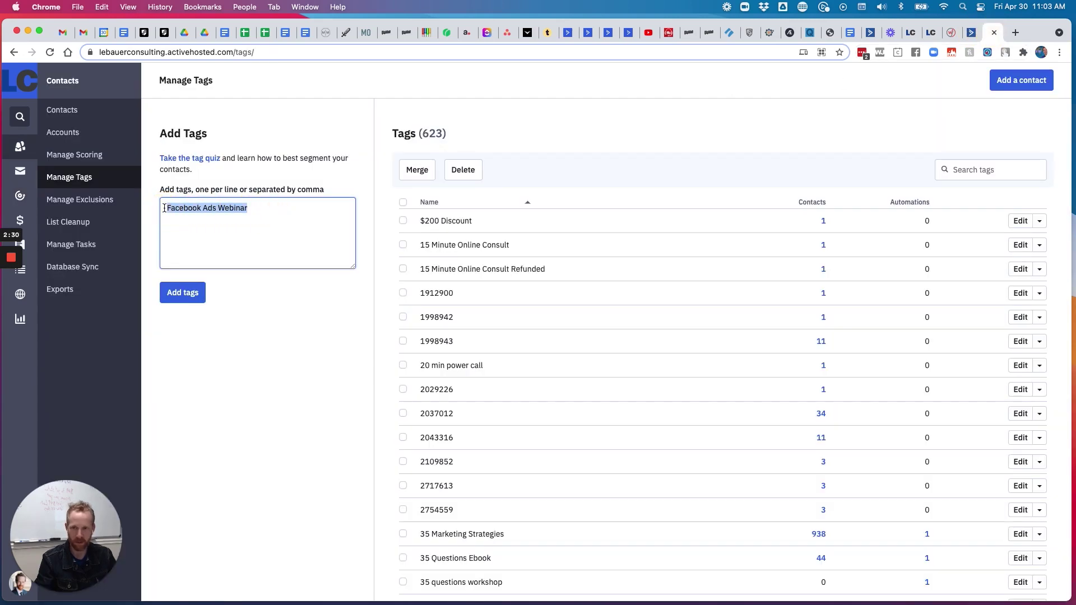
{"action": "left_click", "coordinate": [953, 32]}
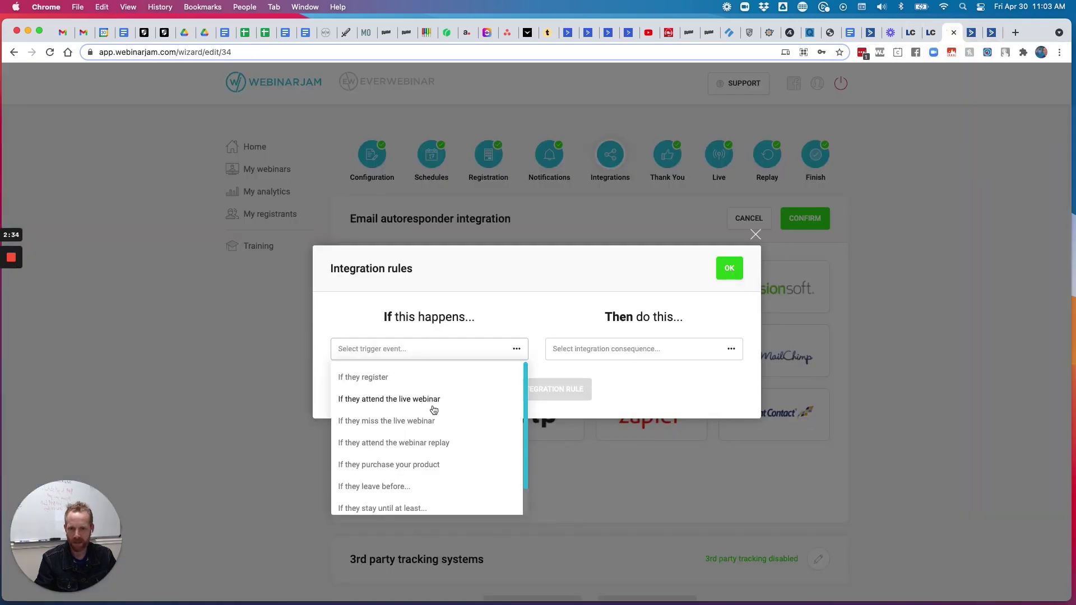
Paste 'Facebook Ads Webinar' onto new Add Tags lines, adding variants such as Left Early and Live
{"action": "scroll", "coordinate": [437, 409], "scroll_direction": "down", "scroll_amount": 1}
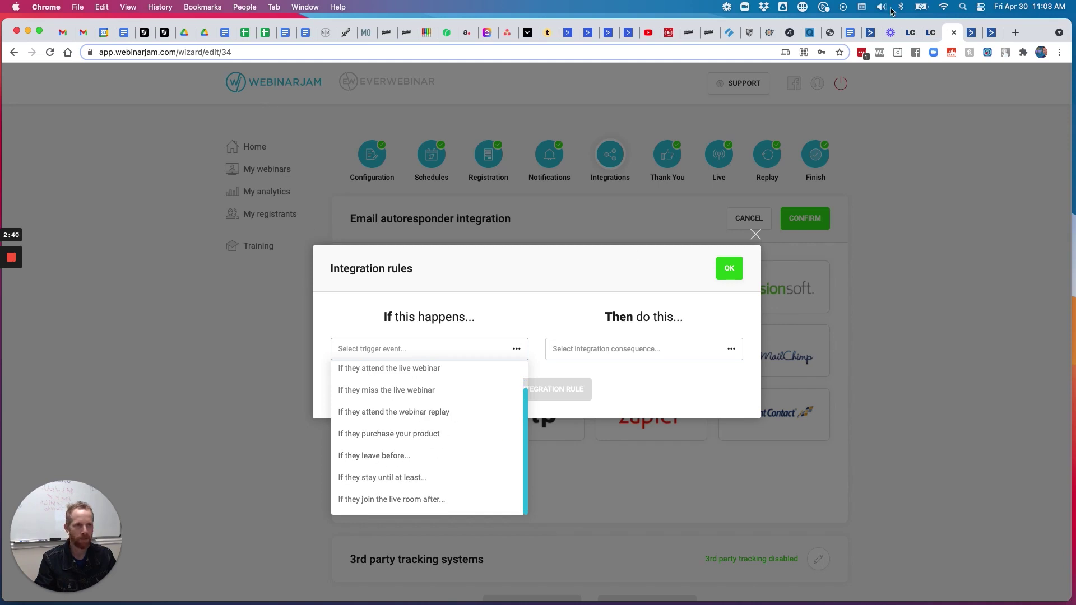
{"action": "left_click", "coordinate": [990, 35]}
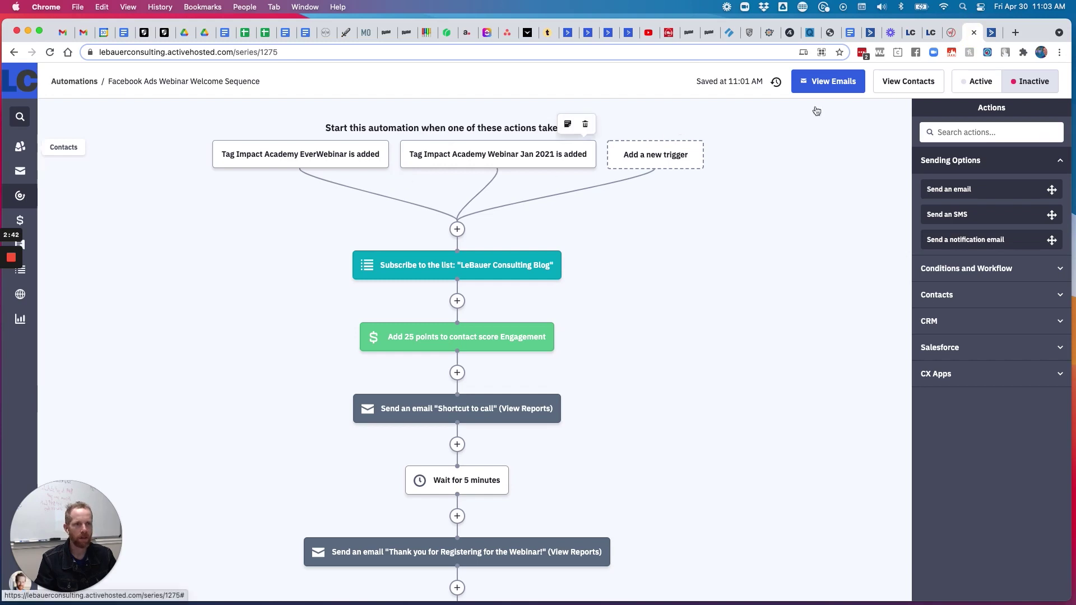
{"action": "left_click", "coordinate": [997, 35]}
{"action": "left_click", "coordinate": [259, 218]}
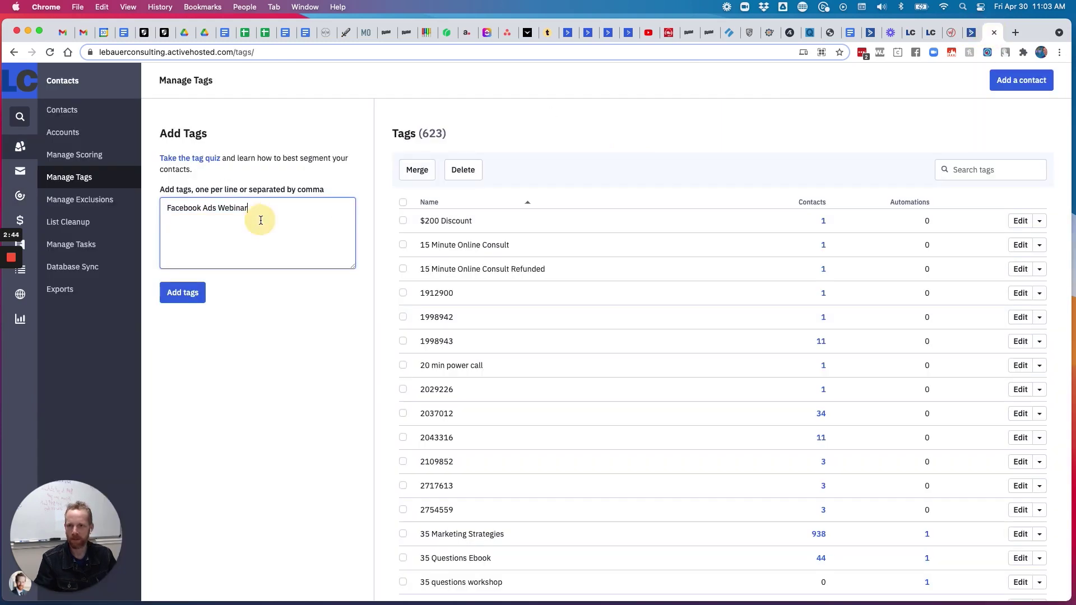
{"action": "key", "text": "super+v"}
{"action": "type", "text": "L"}
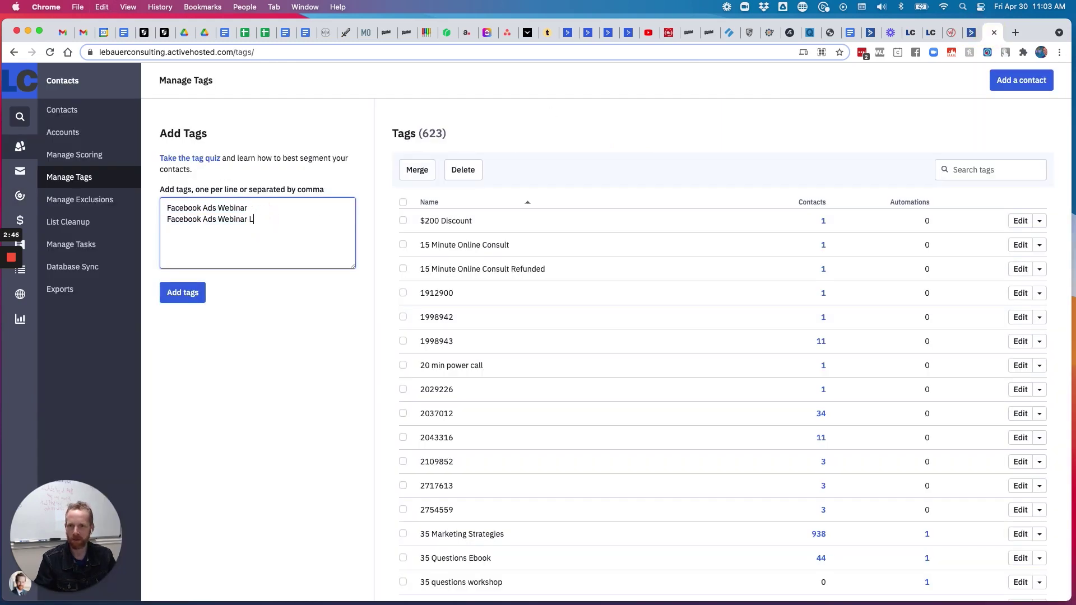
{"action": "key", "text": "super+v"}
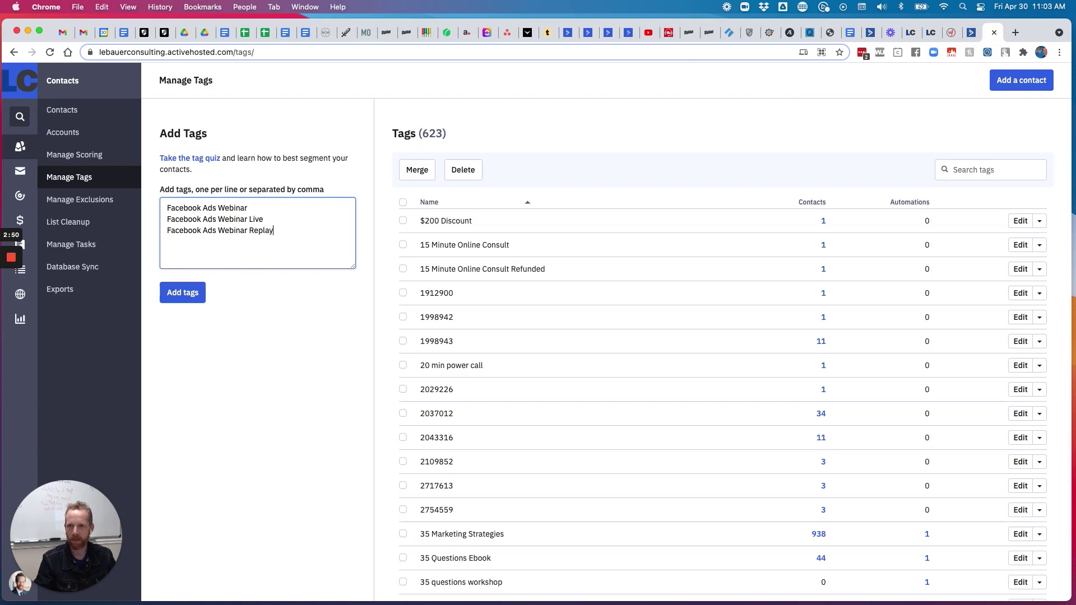
{"action": "key", "text": "super+v"}
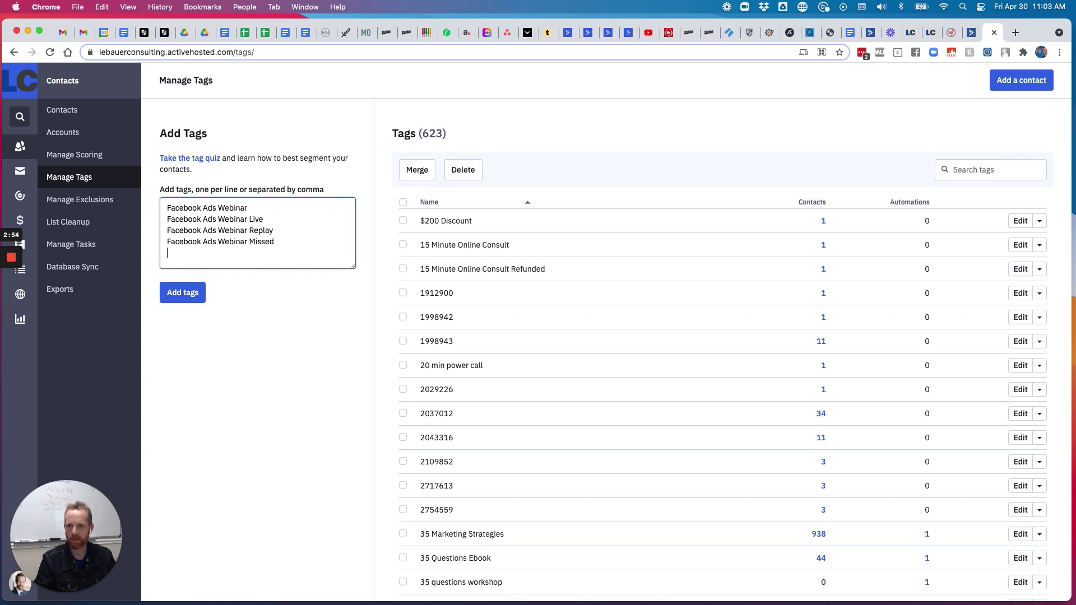
{"action": "key", "text": "super+v"}
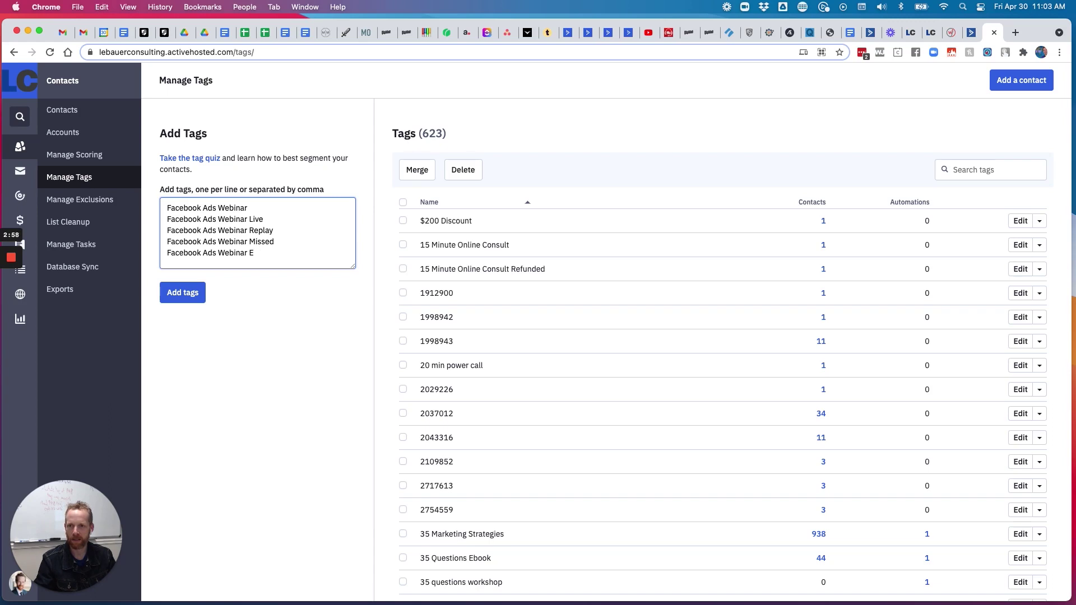
{"action": "type", "text": "Left Early"}
{"action": "key", "text": "Return"}
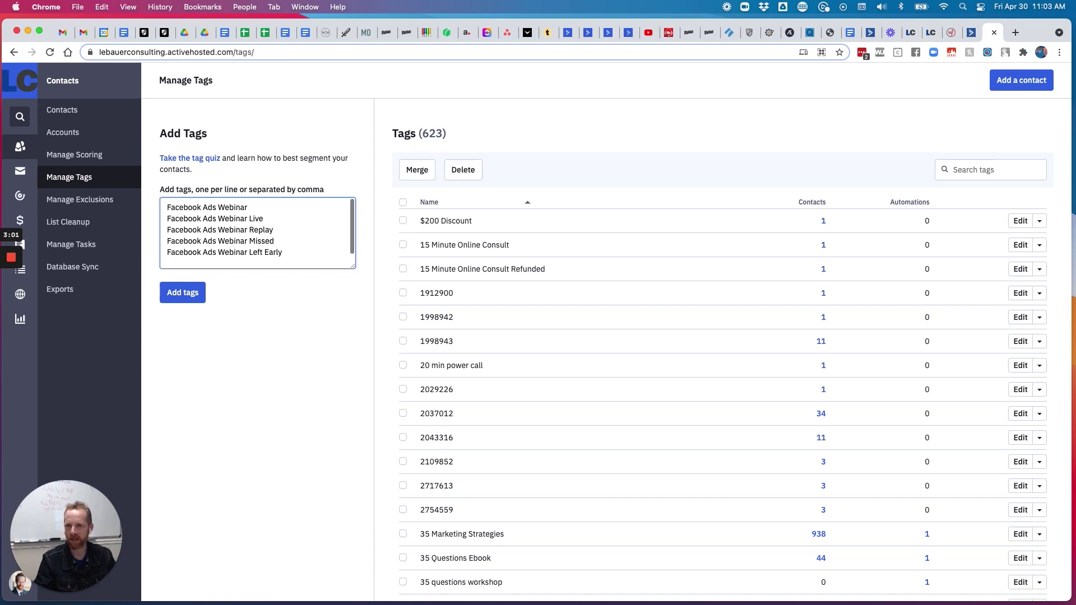
{"action": "key", "text": "super+v"}
{"action": "type", "text": "Live"}
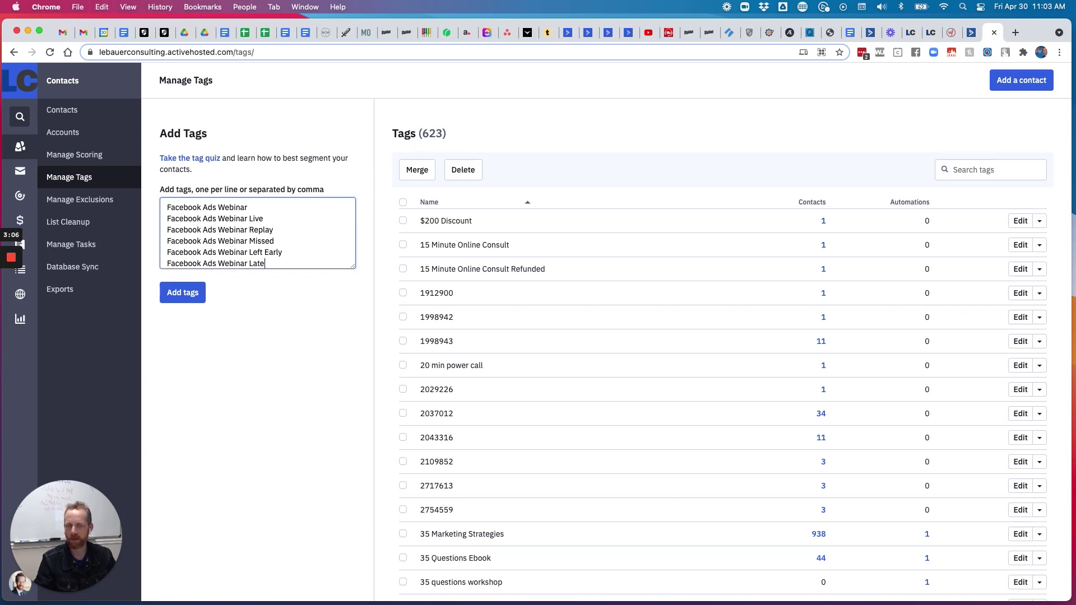
Add a 'Facebook Ads Webinar Purchased' line after Late, then close WebinarJam's integration rules window
{"action": "left_click", "coordinate": [951, 32]}
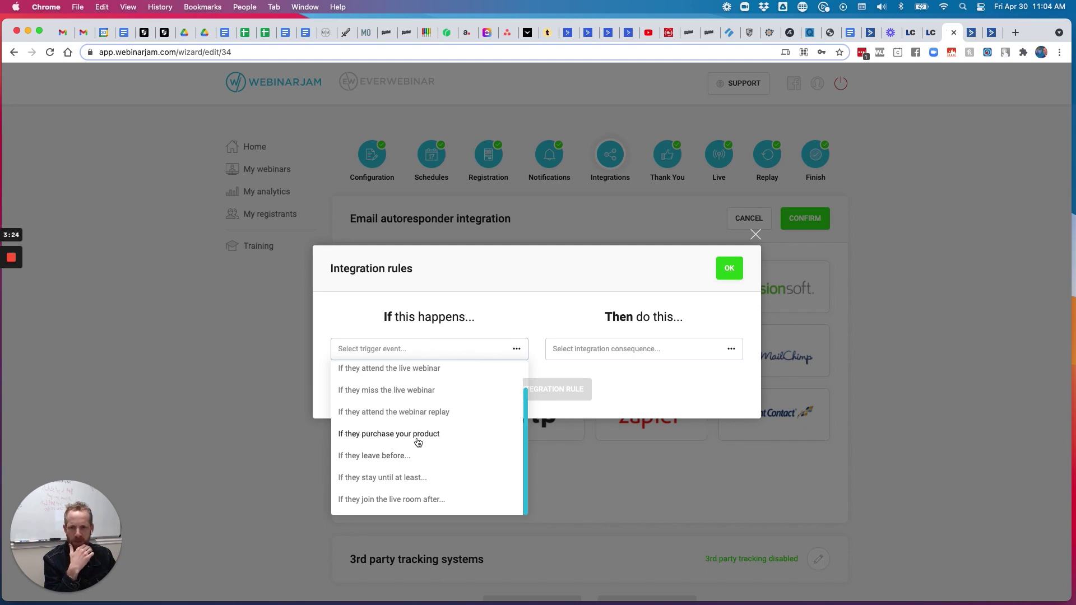
{"action": "left_click", "coordinate": [981, 34]}
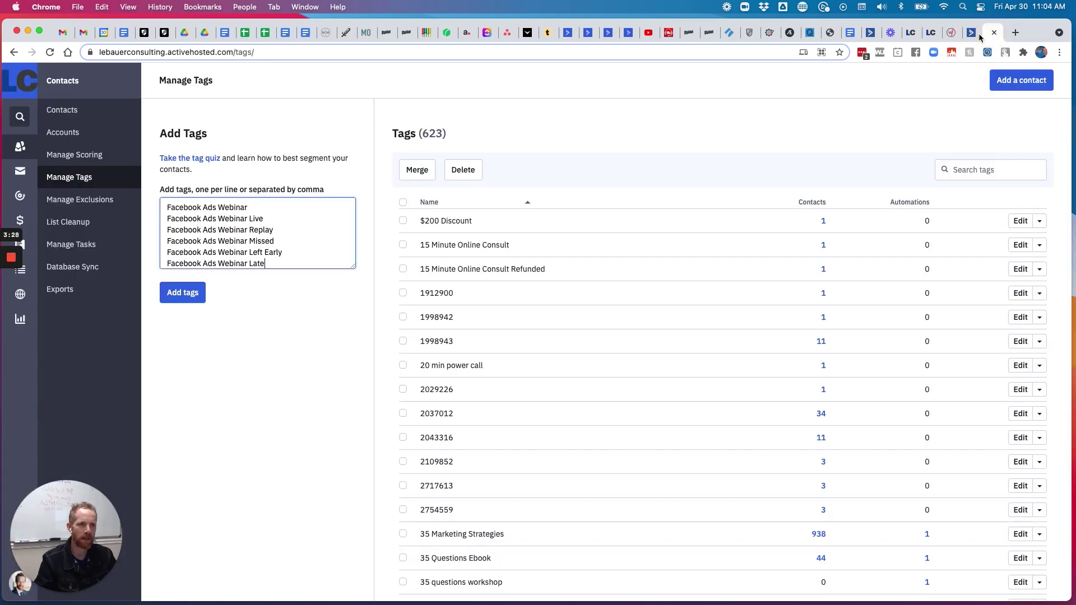
{"action": "left_click", "coordinate": [300, 260]}
{"action": "key", "text": "Return"}
{"action": "key", "text": "super+v"}
{"action": "type", "text": "P"}
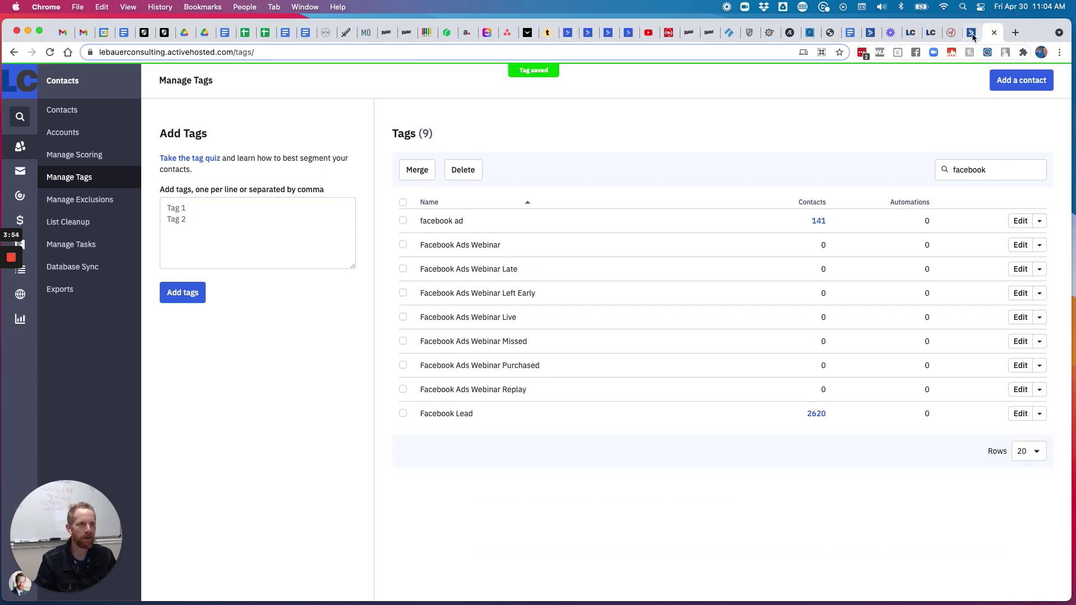
{"action": "left_click", "coordinate": [953, 33]}
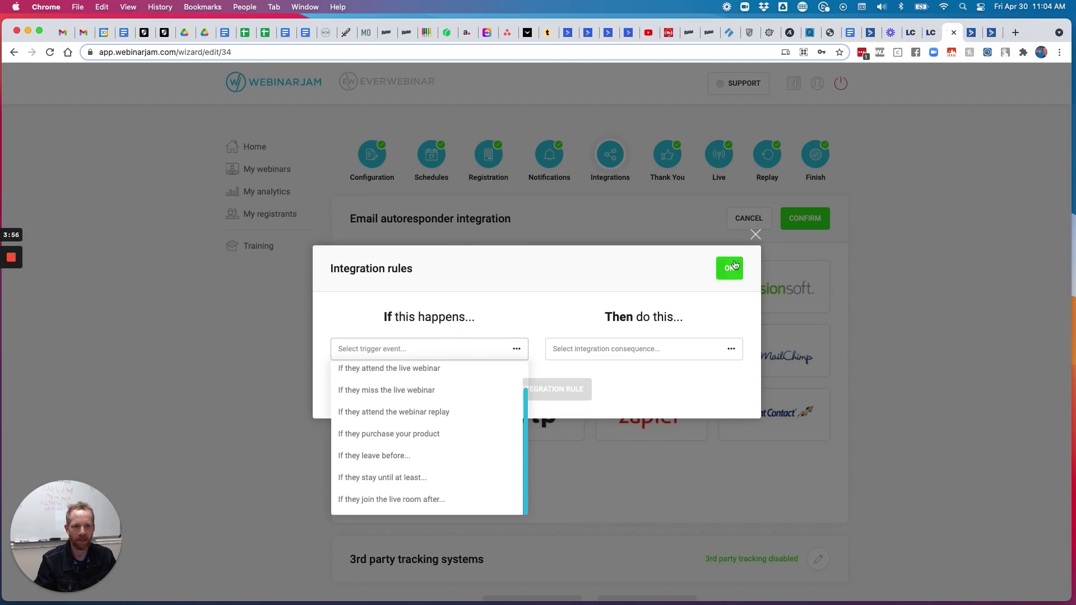
{"action": "left_click", "coordinate": [756, 234]}
Change the first start trigger's tag to Facebook Ads Webinar and save it
{"action": "left_click", "coordinate": [992, 32]}
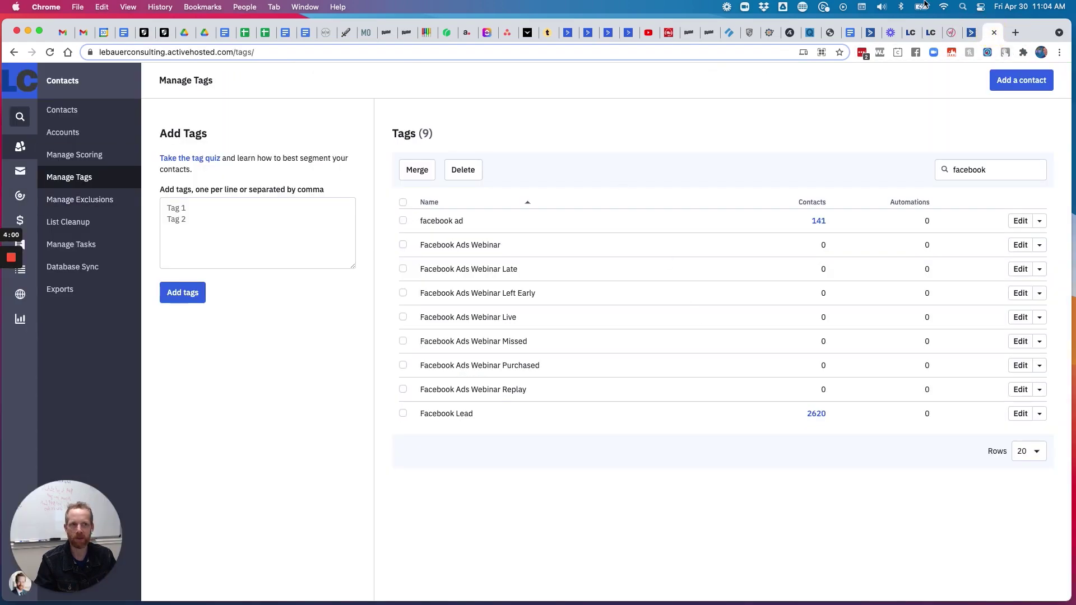
{"action": "left_click", "coordinate": [971, 33]}
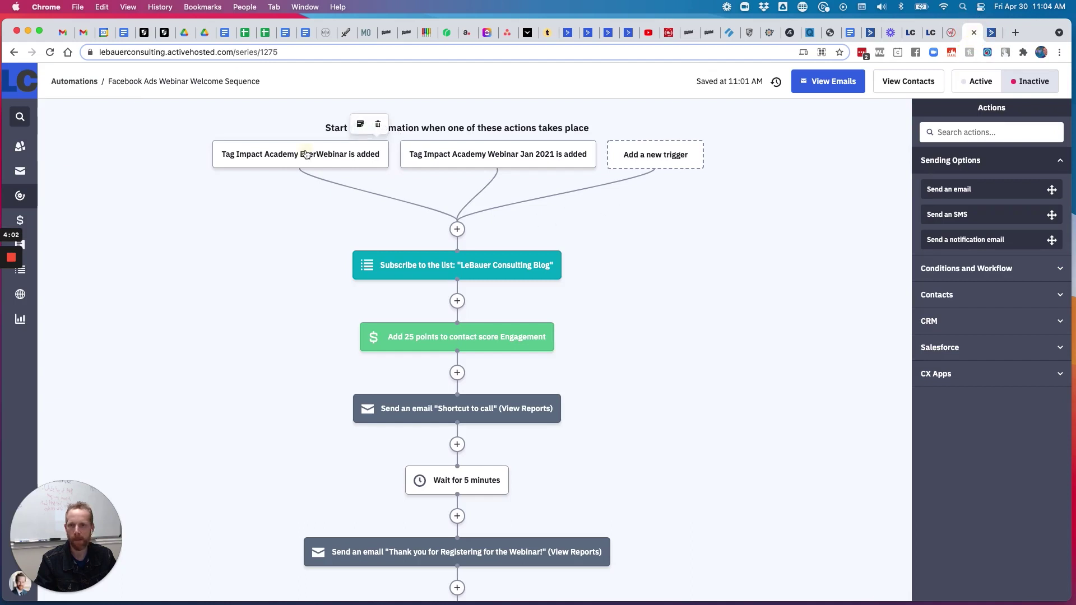
{"action": "left_click", "coordinate": [323, 155]}
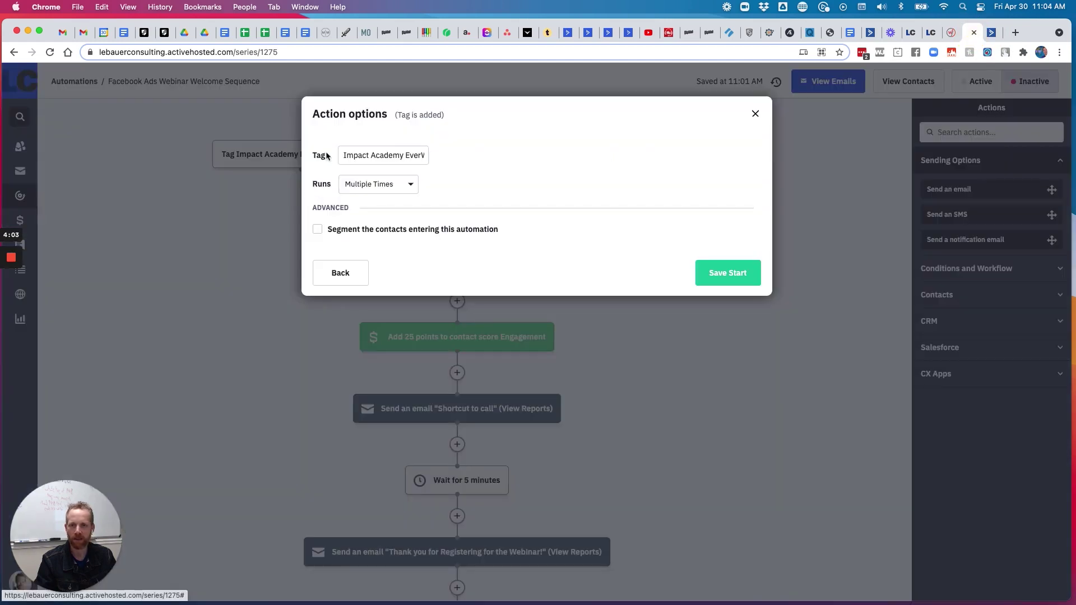
{"action": "left_click", "coordinate": [388, 157]}
{"action": "key", "text": "super+a"}
{"action": "type", "text": "face"}
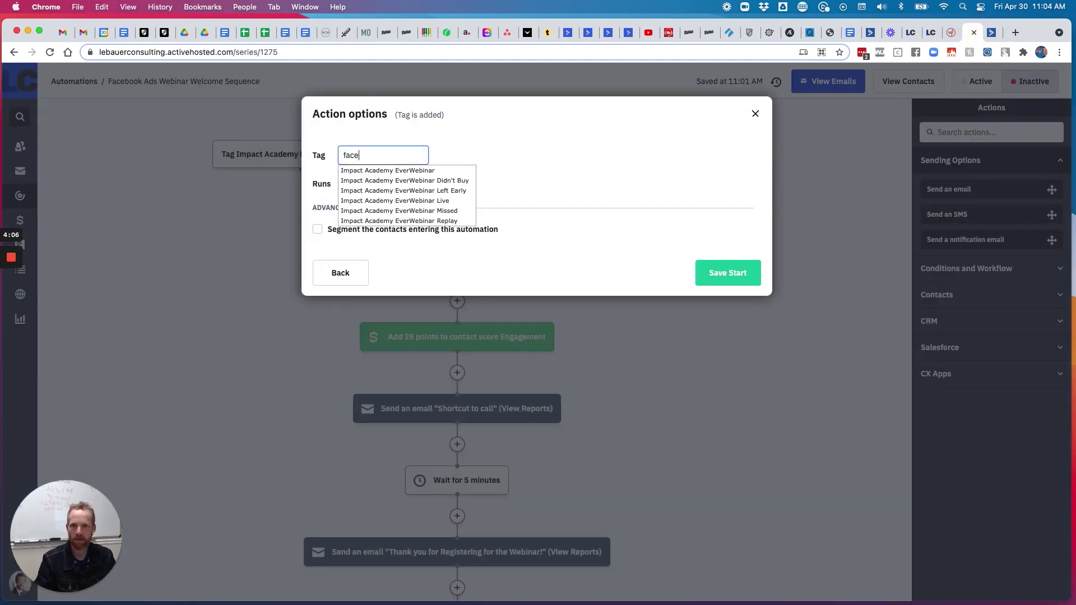
{"action": "type", "text": "boo"}
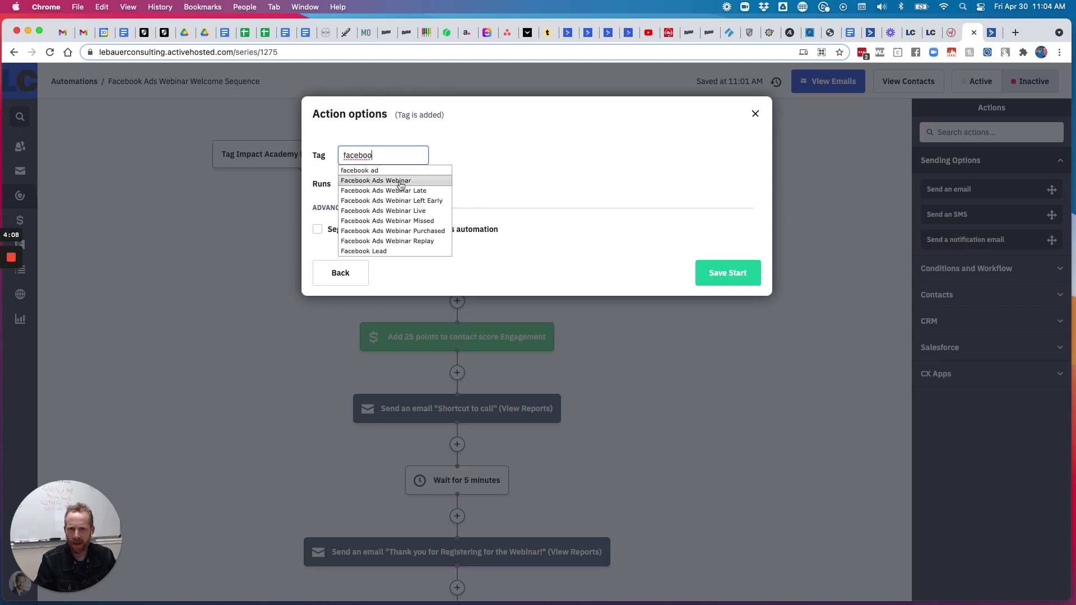
{"action": "left_click", "coordinate": [398, 180]}
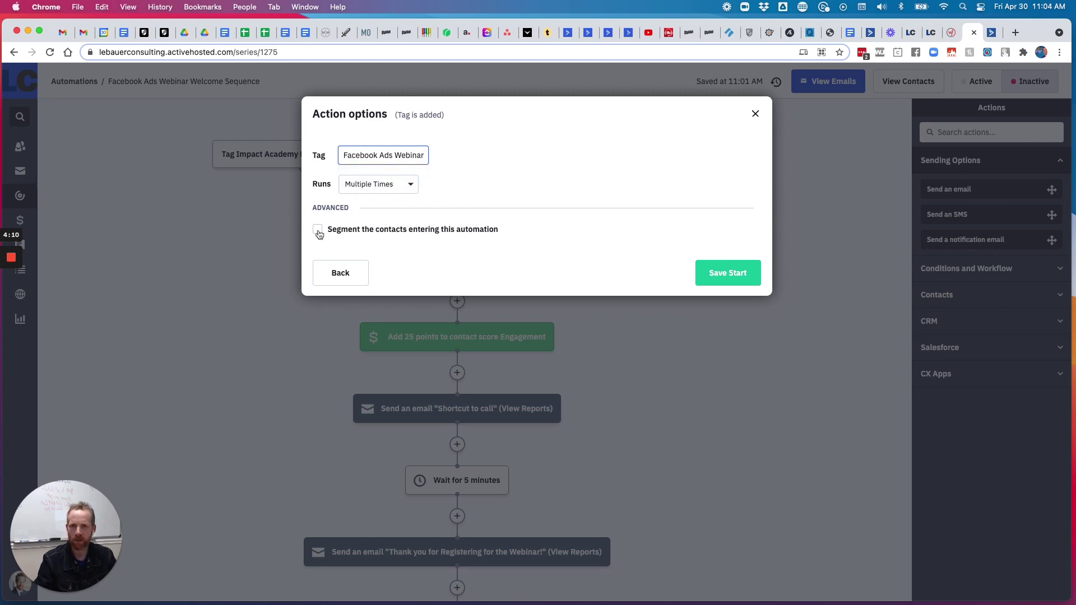
{"action": "left_click", "coordinate": [727, 273]}
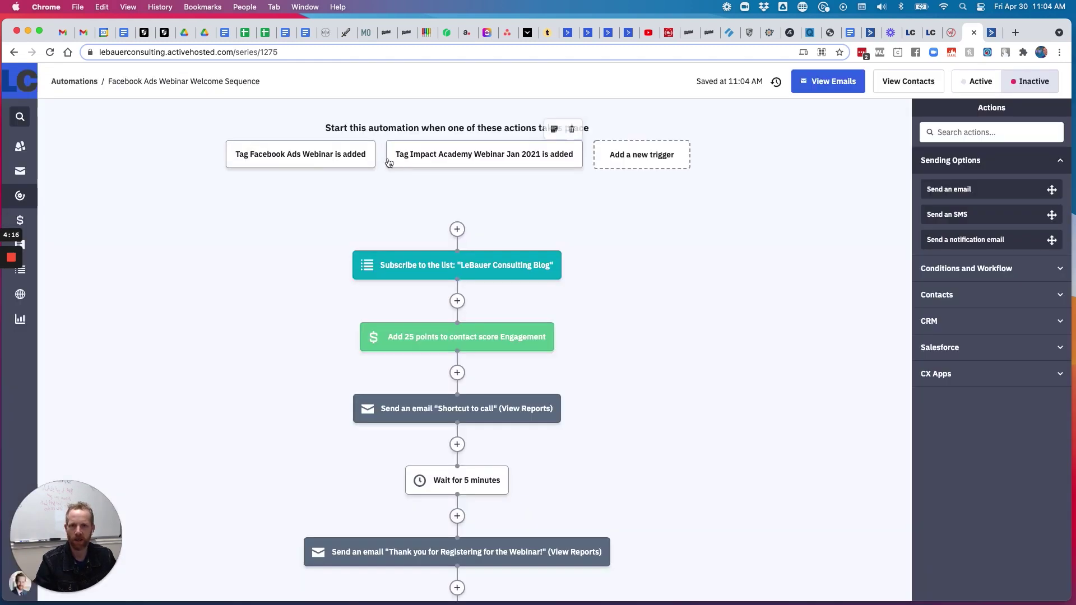
Delete the Impact Academy Webinar Jan 2021 start trigger and confirm
{"action": "mouse_move", "coordinate": [322, 160]}
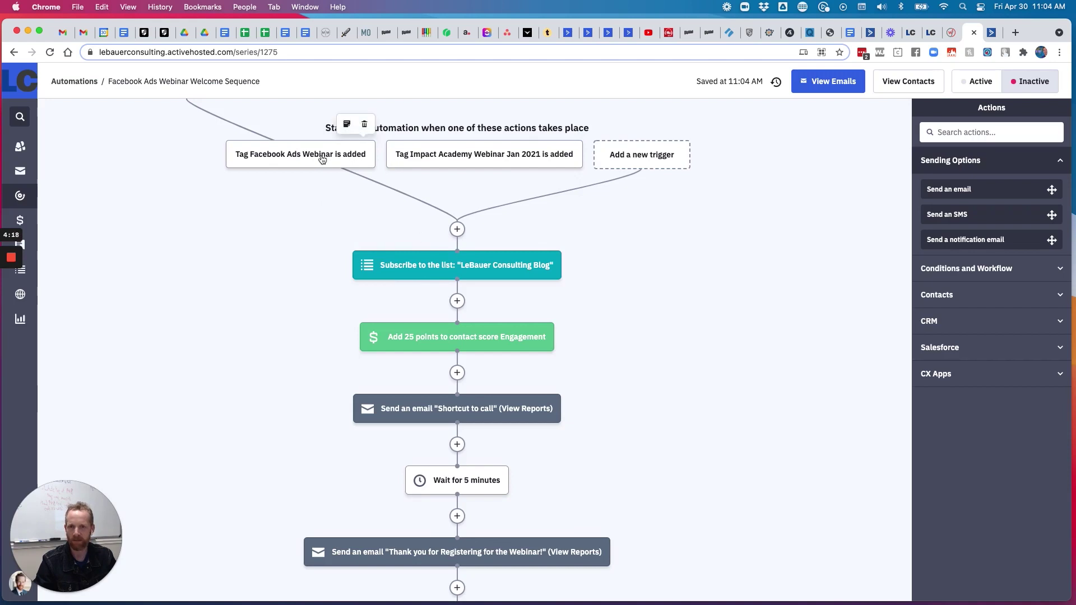
{"action": "left_click", "coordinate": [476, 158]}
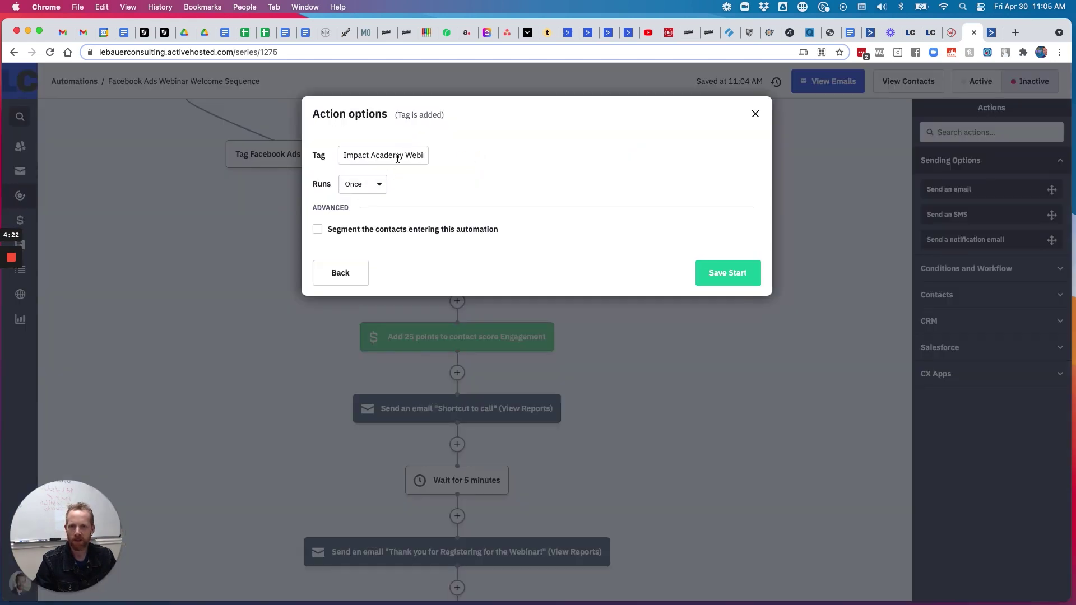
{"action": "left_click_drag", "start_coordinate": [397, 159], "coordinate": [332, 157]}
{"action": "left_click", "coordinate": [756, 114]}
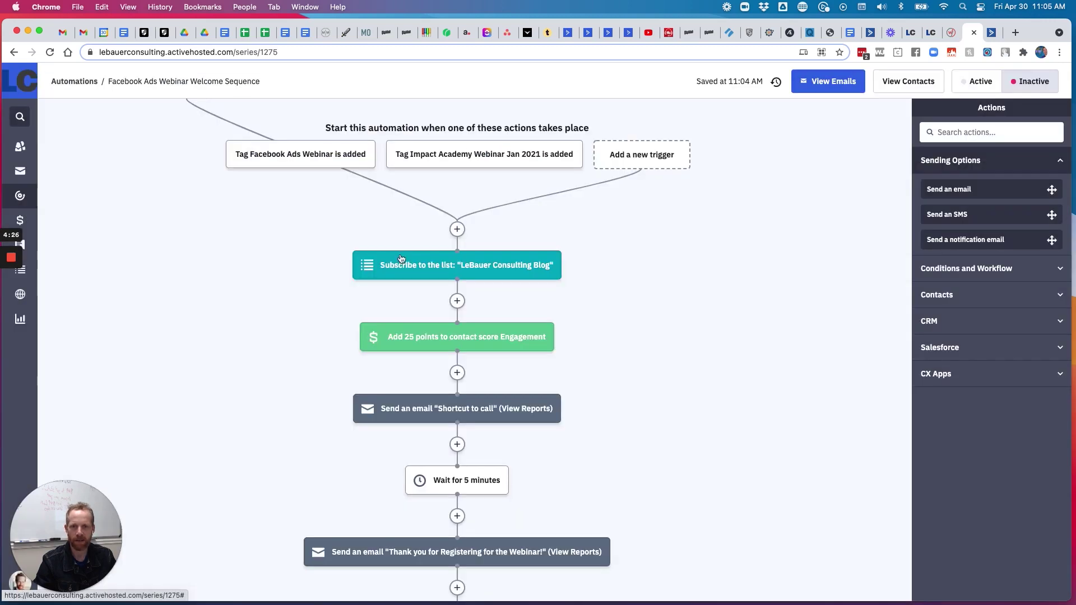
{"action": "mouse_move", "coordinate": [574, 144]}
{"action": "left_click", "coordinate": [572, 124]}
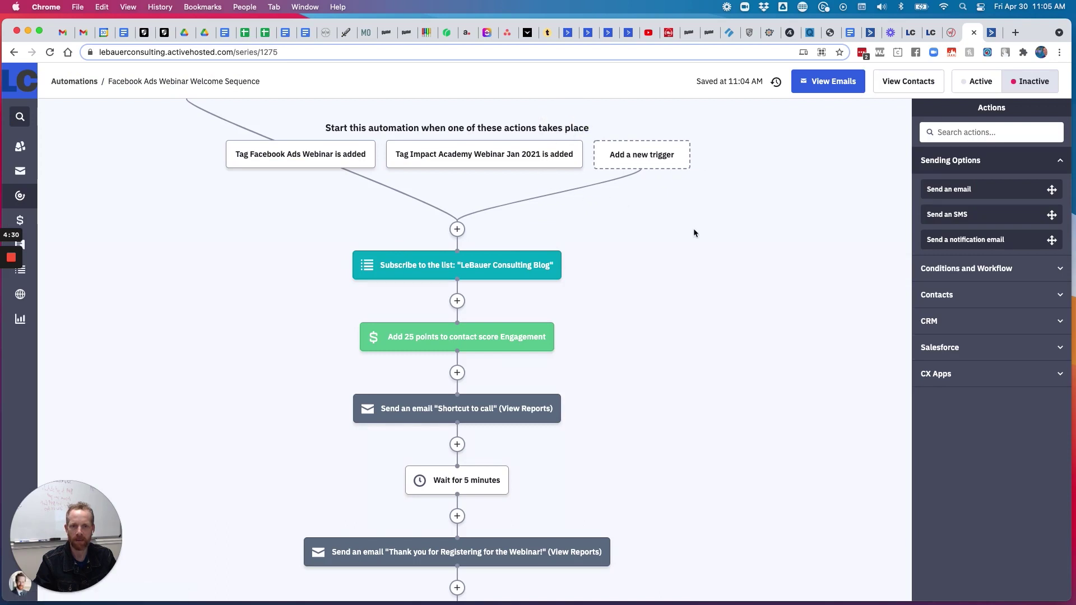
{"action": "left_click", "coordinate": [637, 111]}
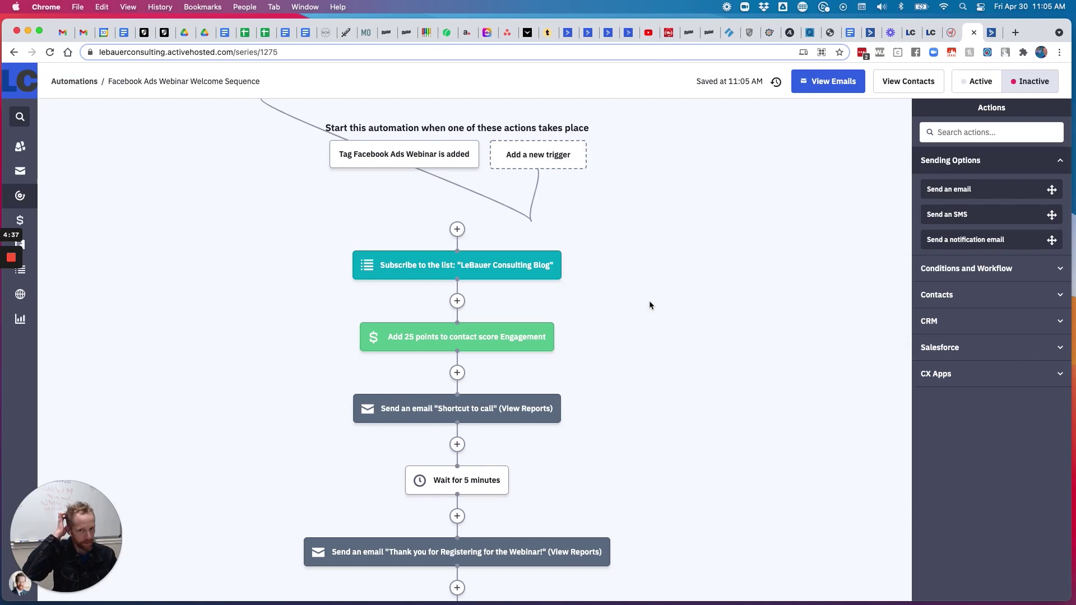
{"action": "mouse_move", "coordinate": [564, 259]}
{"action": "scroll", "coordinate": [594, 234], "scroll_direction": "down", "scroll_amount": 1}
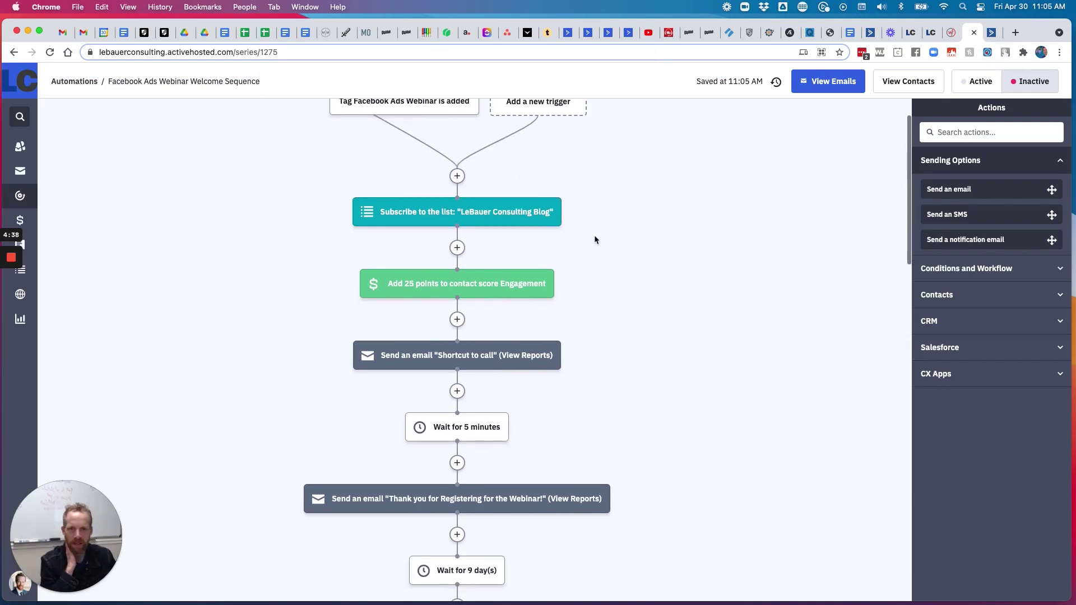
{"action": "scroll", "coordinate": [529, 211], "scroll_direction": "down", "scroll_amount": 1}
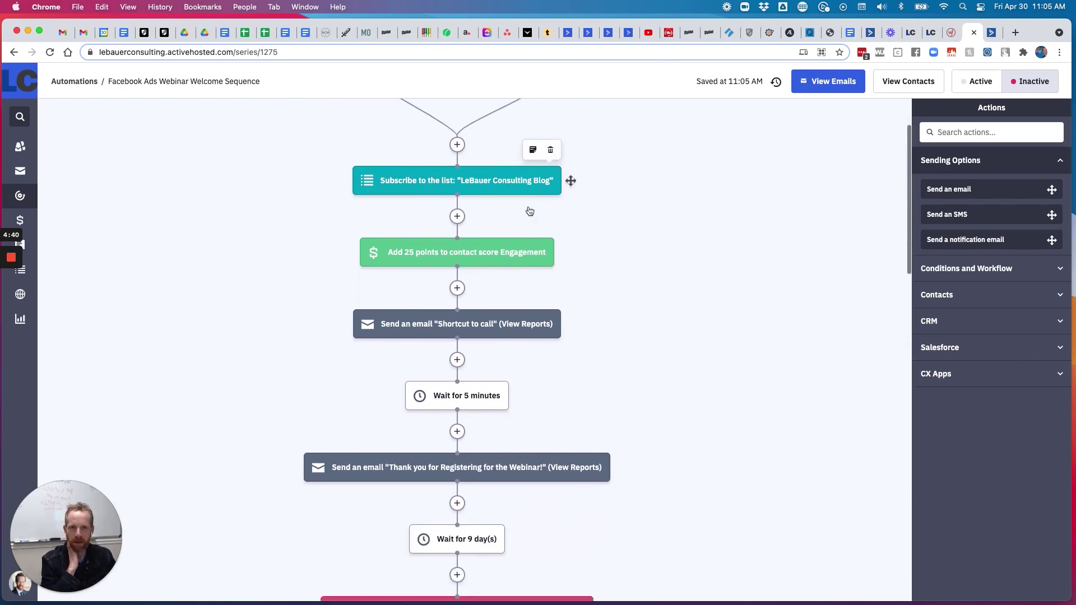
{"action": "mouse_move", "coordinate": [444, 227]}
{"action": "scroll", "coordinate": [448, 225], "scroll_direction": "down", "scroll_amount": 1}
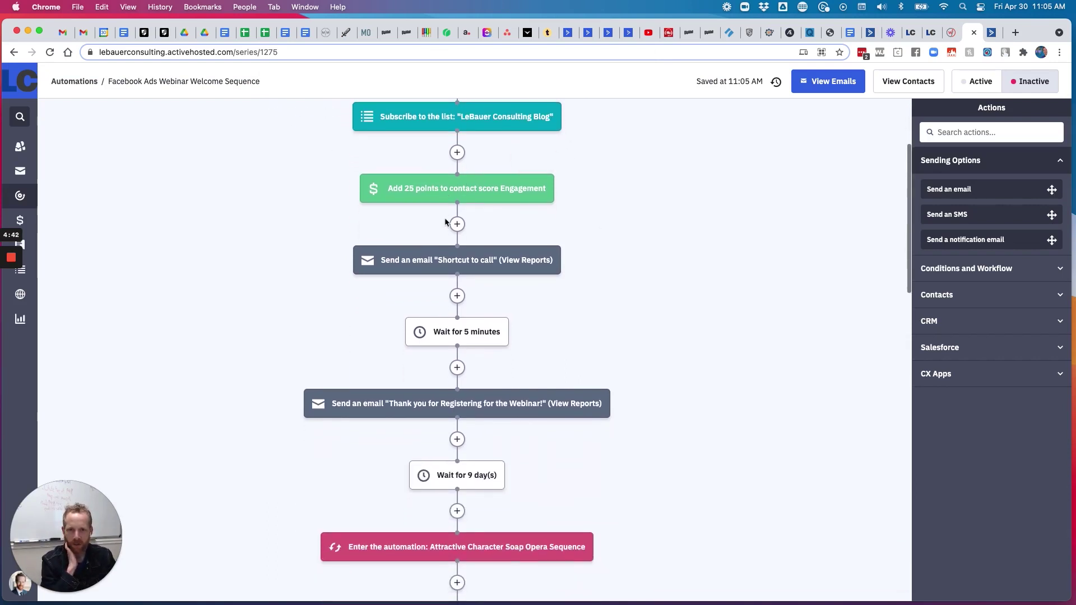
{"action": "scroll", "coordinate": [478, 207], "scroll_direction": "down", "scroll_amount": 1}
{"action": "mouse_move", "coordinate": [474, 216]}
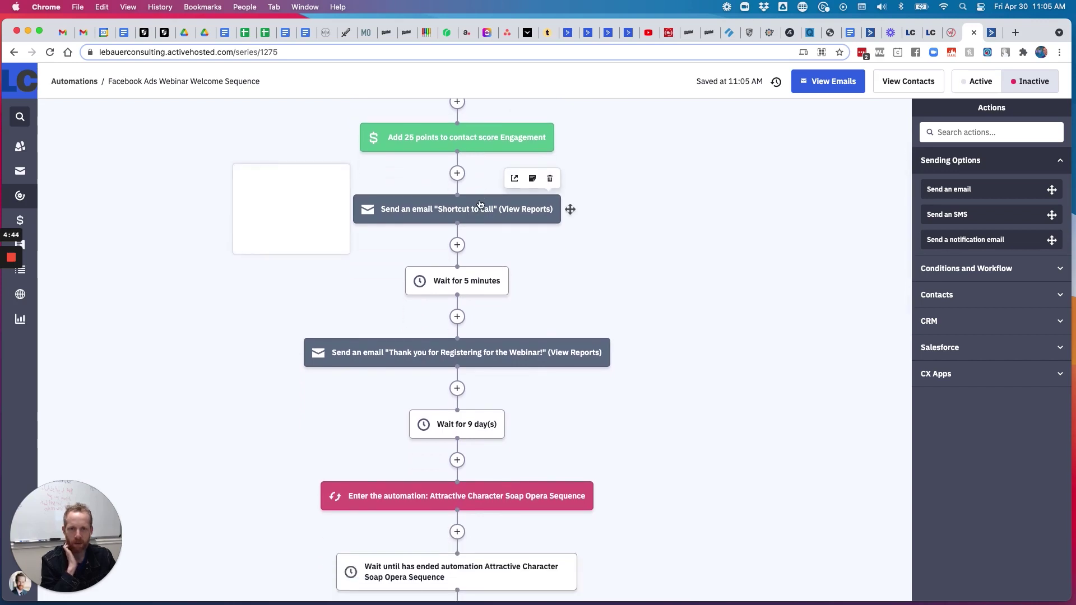
{"action": "scroll", "coordinate": [478, 208], "scroll_direction": "down", "scroll_amount": 1}
{"action": "scroll", "coordinate": [488, 283], "scroll_direction": "down", "scroll_amount": 2}
{"action": "scroll", "coordinate": [490, 286], "scroll_direction": "down", "scroll_amount": 8}
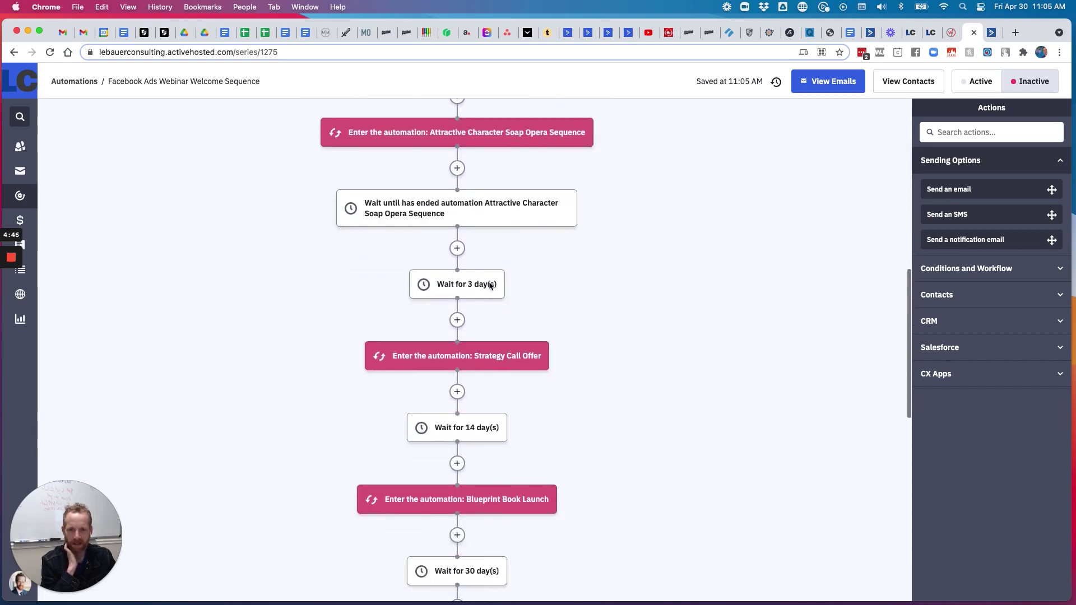
{"action": "scroll", "coordinate": [491, 287], "scroll_direction": "down", "scroll_amount": 1}
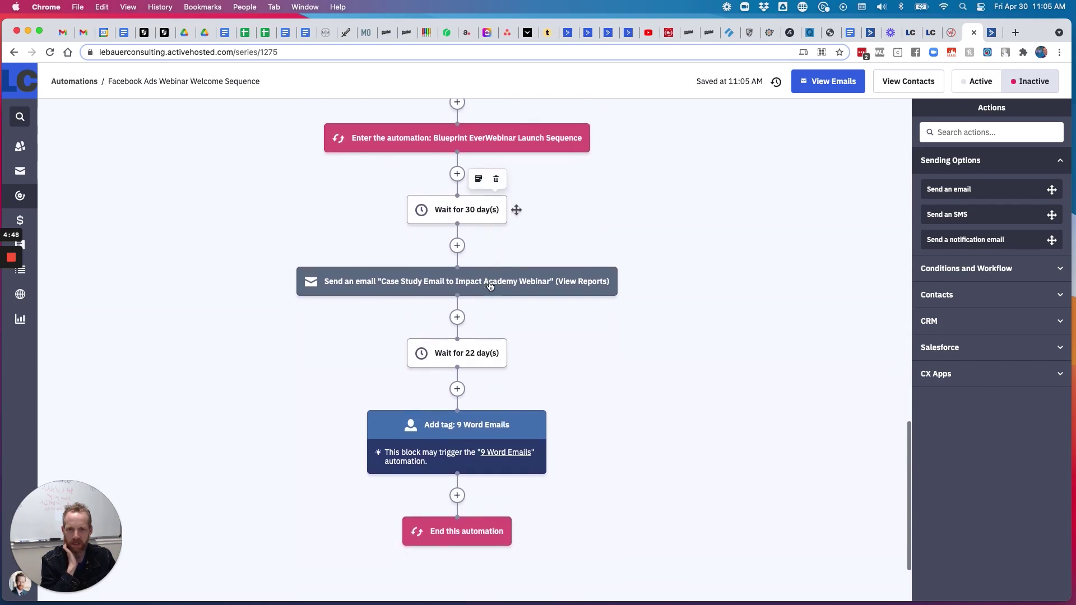
{"action": "scroll", "coordinate": [491, 285], "scroll_direction": "down", "scroll_amount": 1}
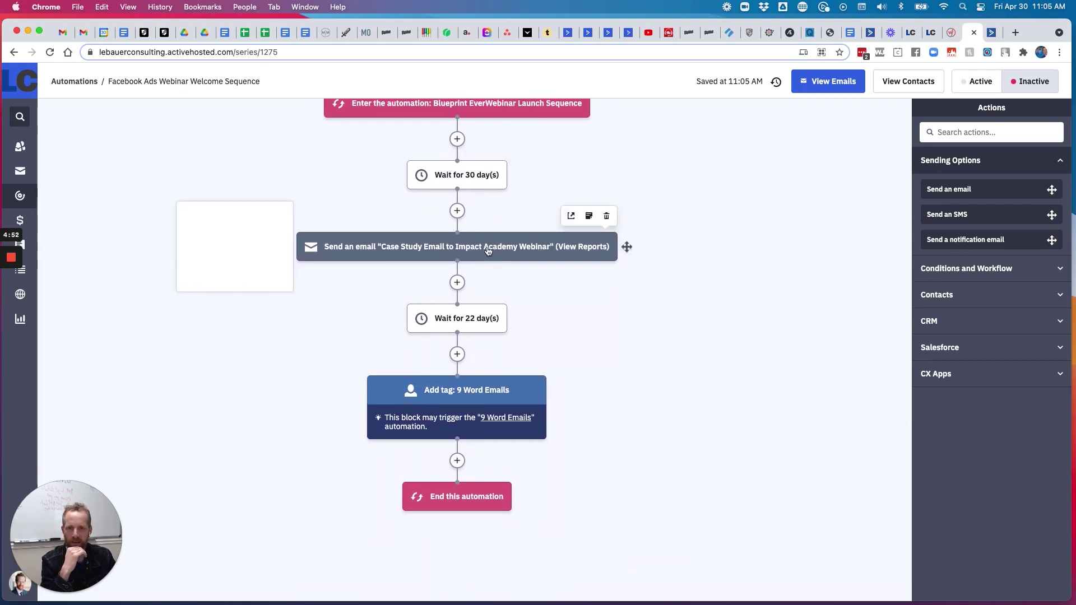
{"action": "left_click", "coordinate": [508, 242]}
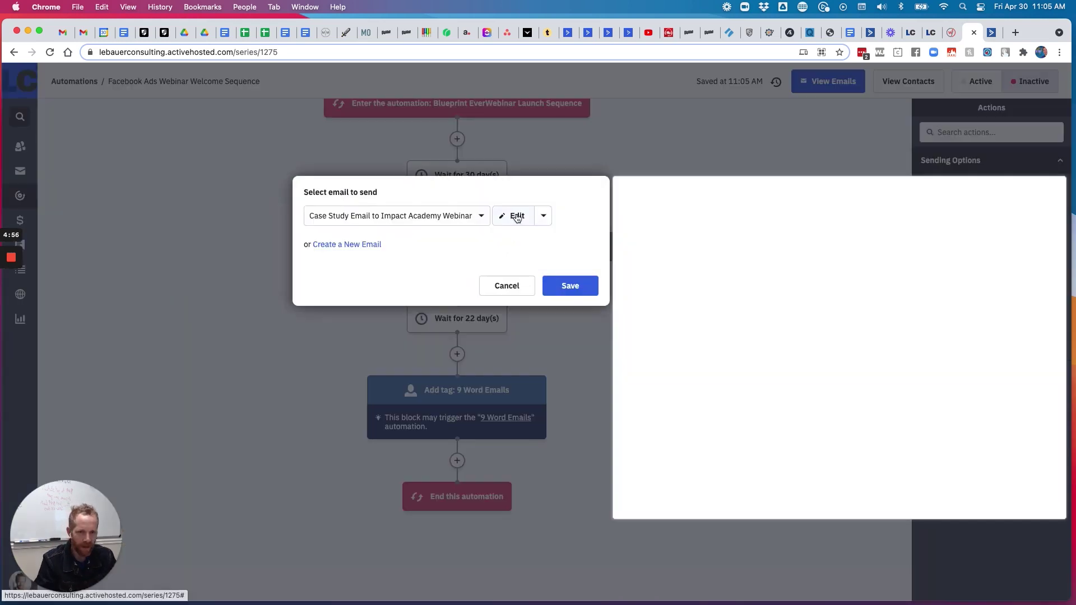
{"action": "left_click", "coordinate": [516, 216]}
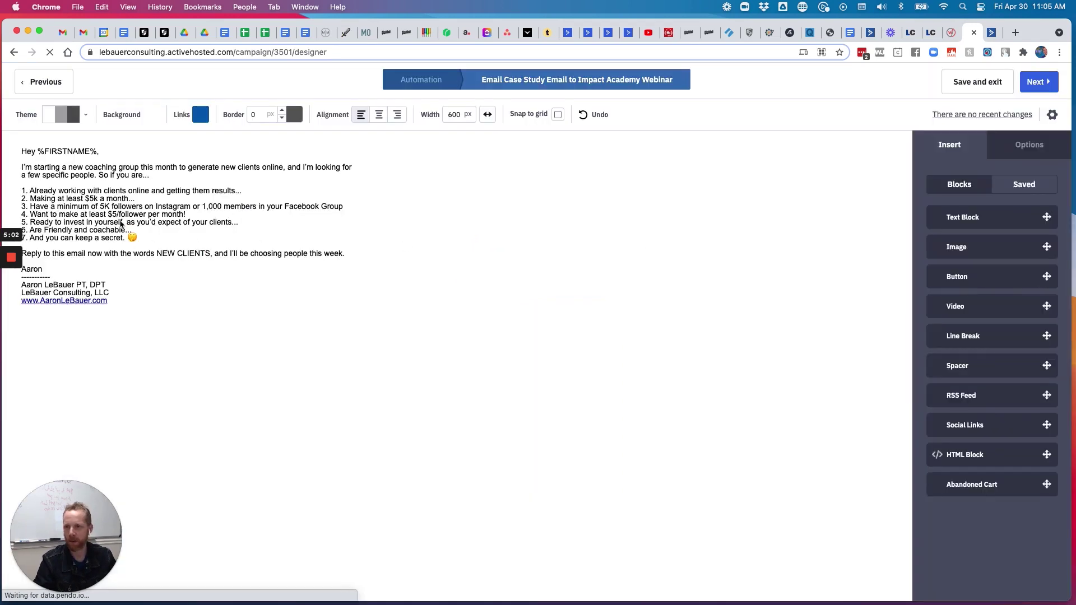
{"action": "left_click", "coordinate": [972, 84]}
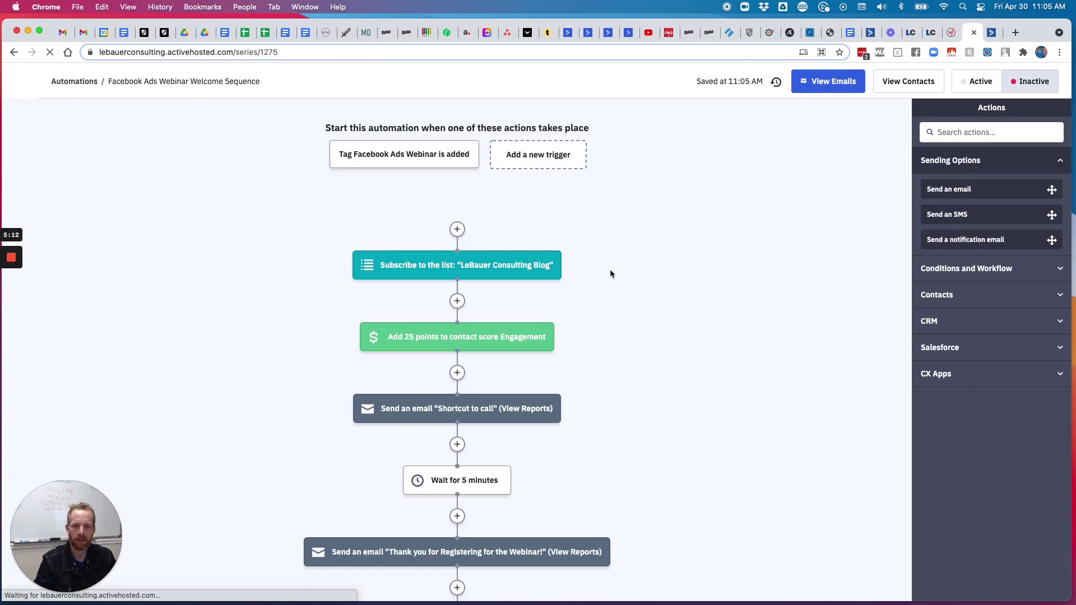
{"action": "scroll", "coordinate": [610, 273], "scroll_direction": "down", "scroll_amount": 15}
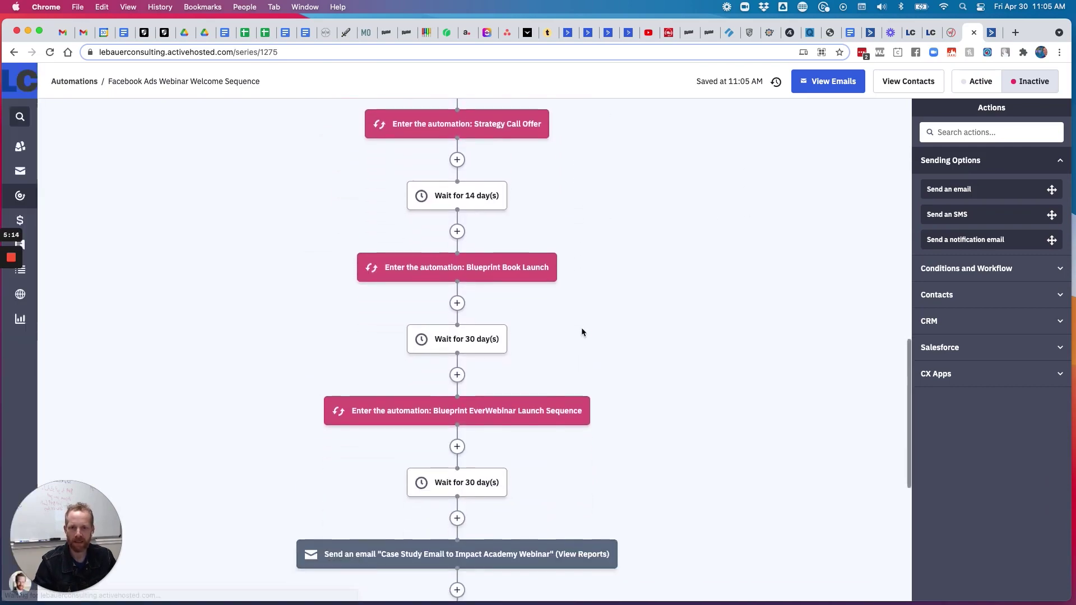
{"action": "scroll", "coordinate": [582, 332], "scroll_direction": "up", "scroll_amount": 15}
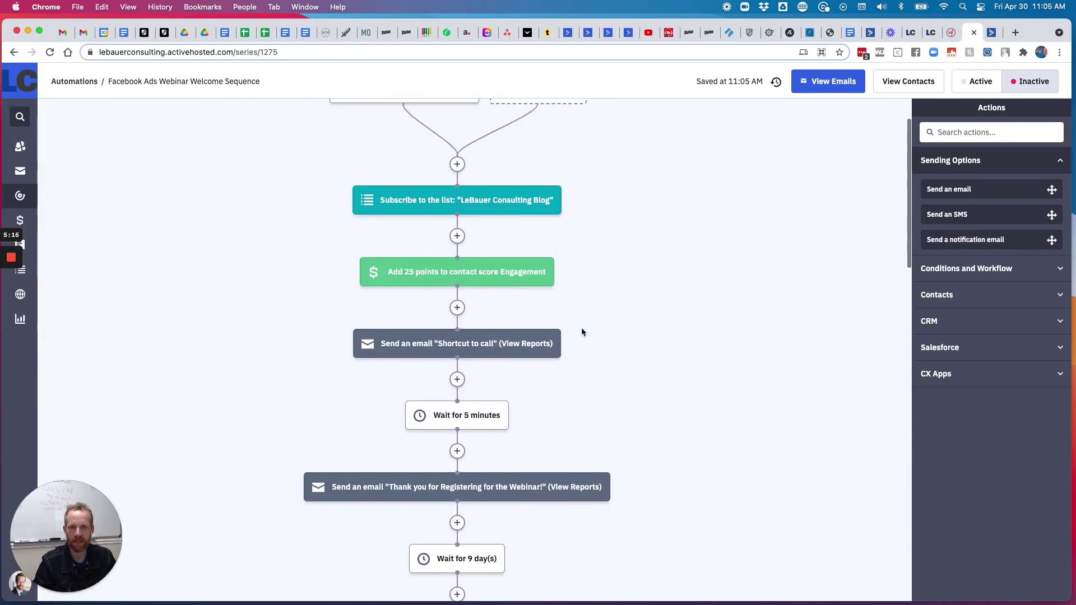
{"action": "scroll", "coordinate": [581, 333], "scroll_direction": "down", "scroll_amount": 2}
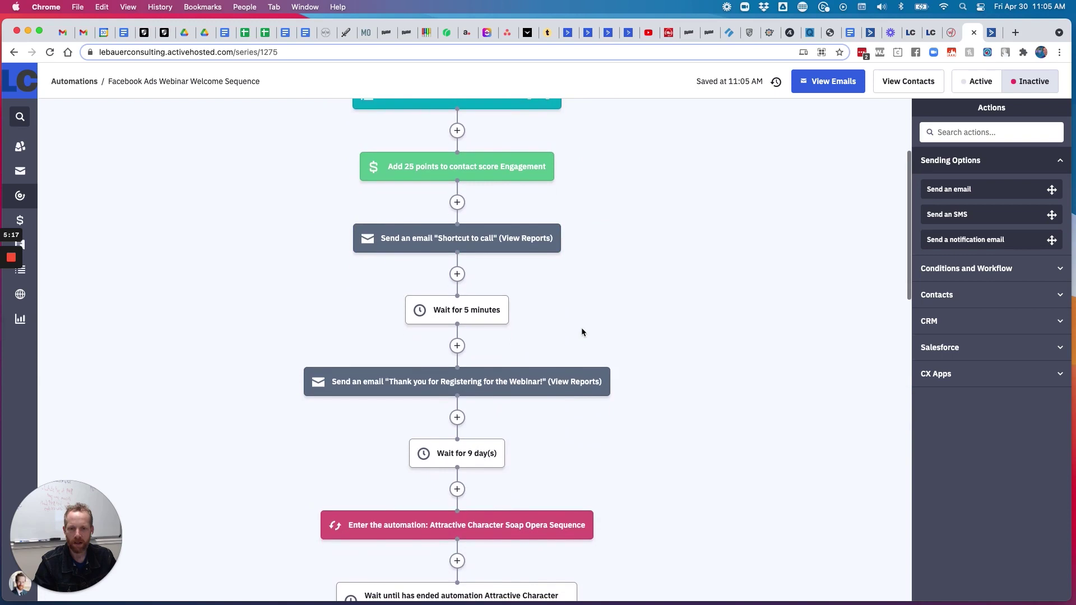
{"action": "left_click", "coordinate": [482, 380]}
{"action": "left_click", "coordinate": [499, 349]}
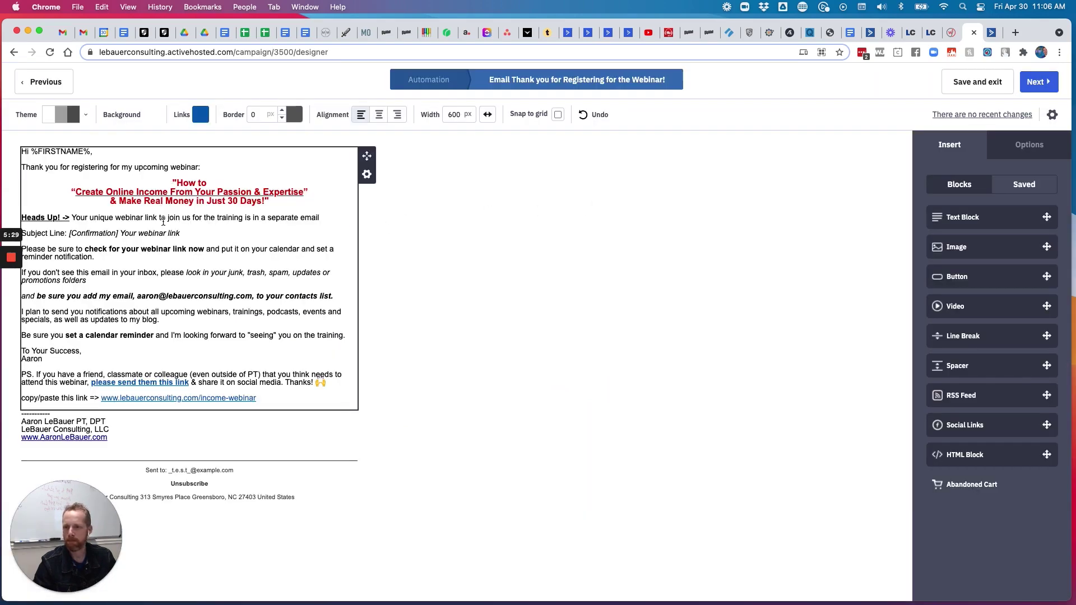
{"action": "left_click", "coordinate": [946, 34]}
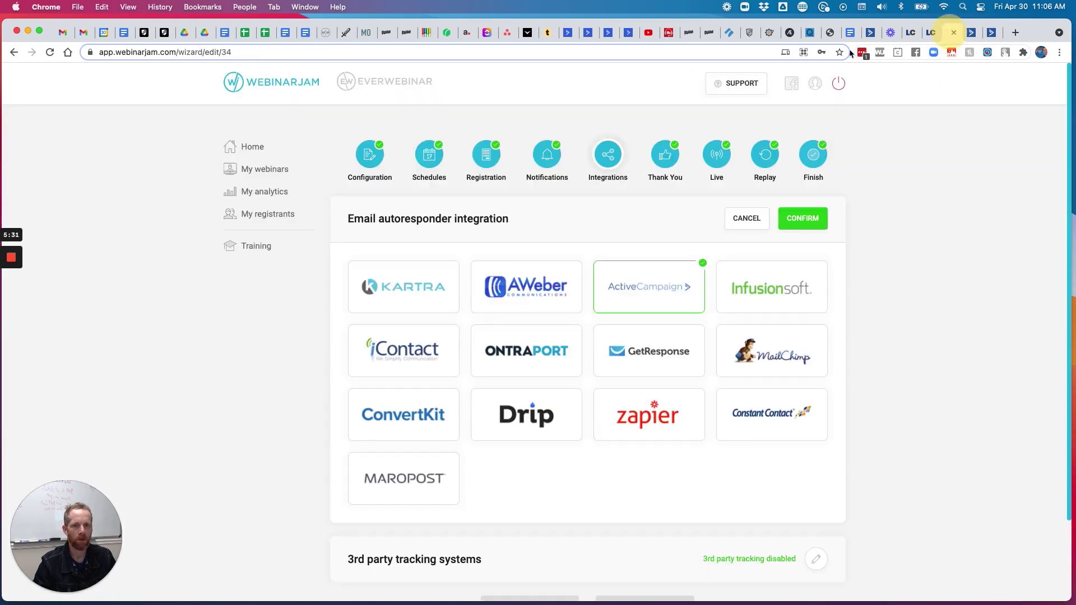
{"action": "left_click", "coordinate": [811, 220]}
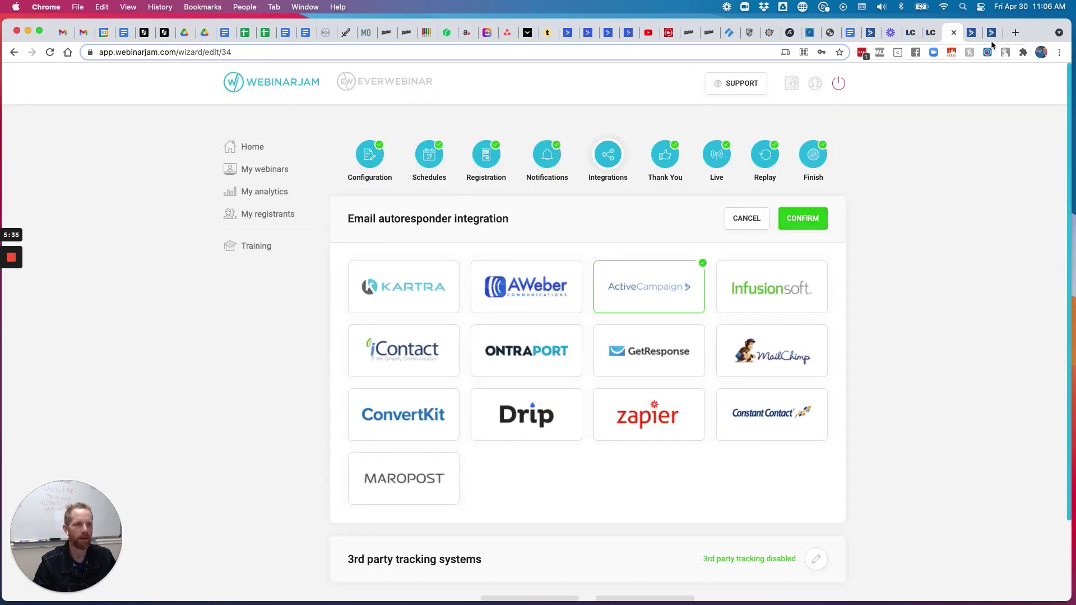
{"action": "left_click", "coordinate": [972, 35]}
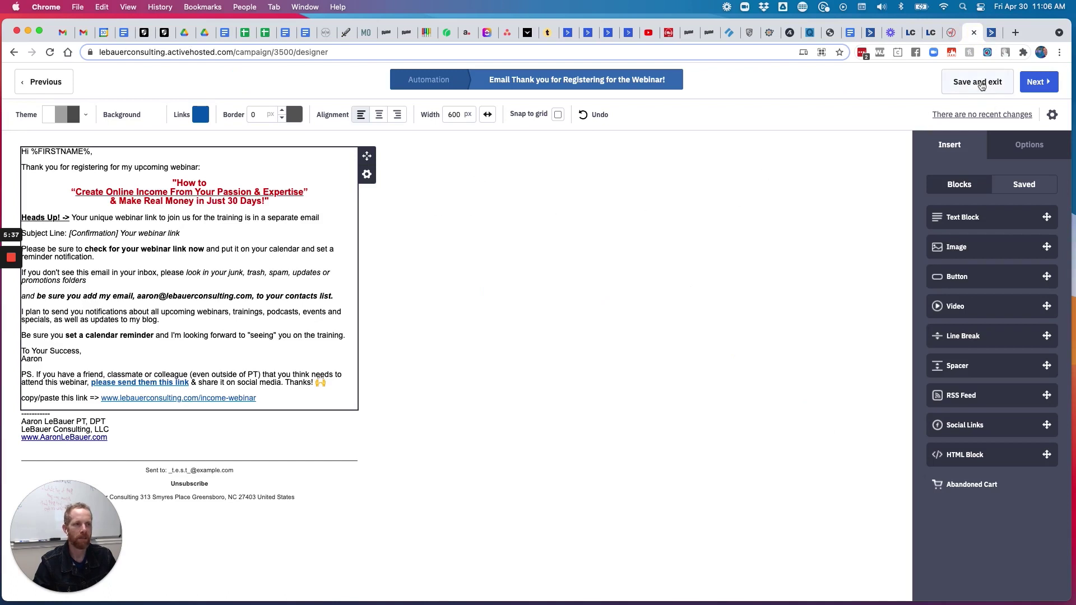
{"action": "left_click", "coordinate": [979, 82]}
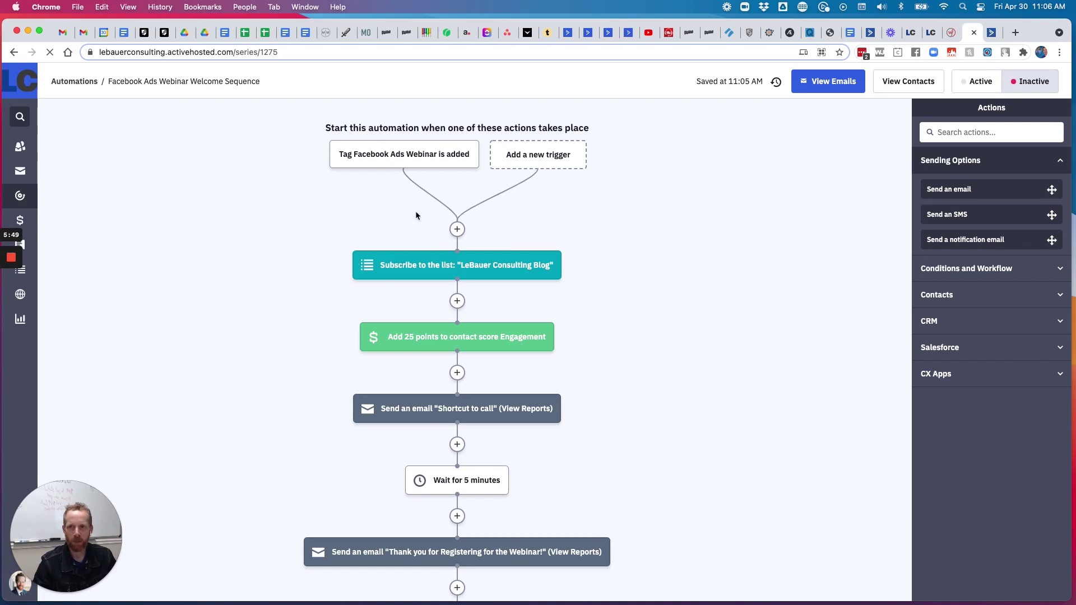
{"action": "mouse_move", "coordinate": [350, 156]}
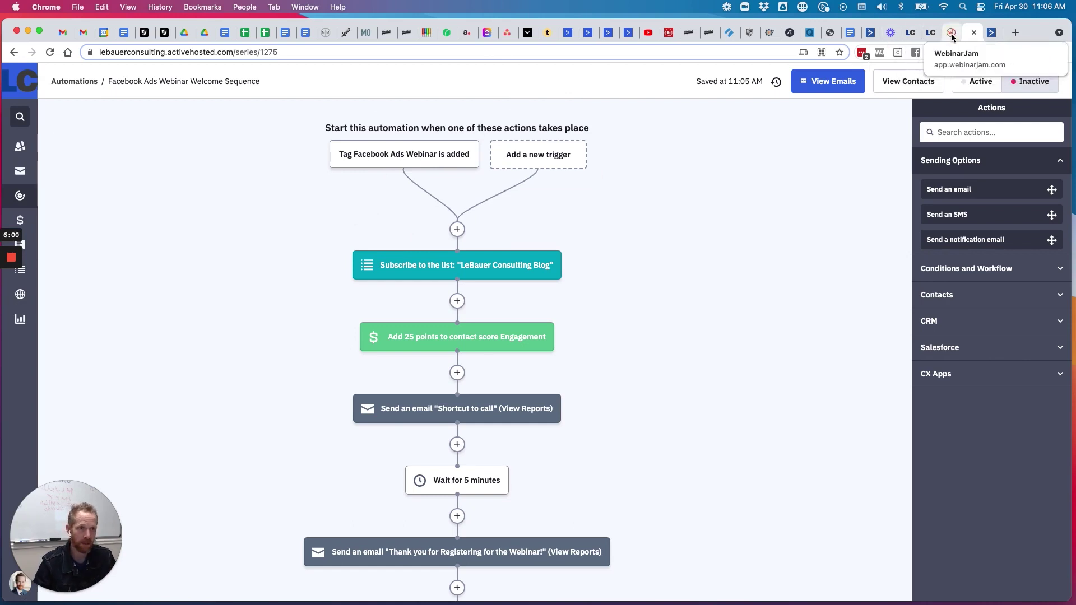
{"action": "left_click", "coordinate": [943, 33]}
Create the ActiveCampaign rule 'If they register → add tag Facebook Ads Webinar'
{"action": "left_click", "coordinate": [645, 287]}
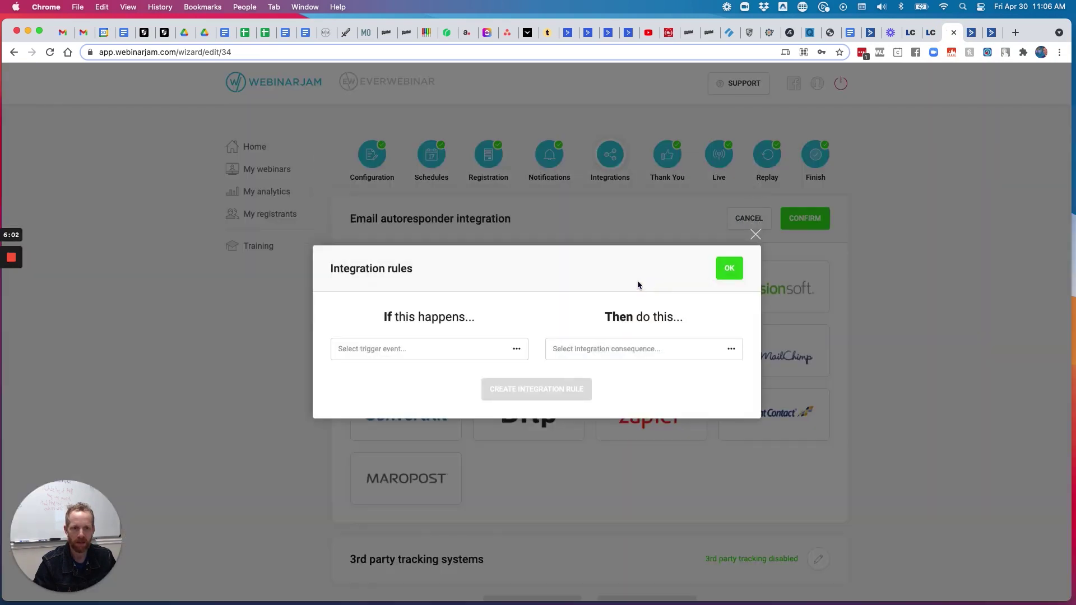
{"action": "left_click", "coordinate": [491, 349]}
{"action": "left_click", "coordinate": [413, 375]}
{"action": "left_click", "coordinate": [614, 350]}
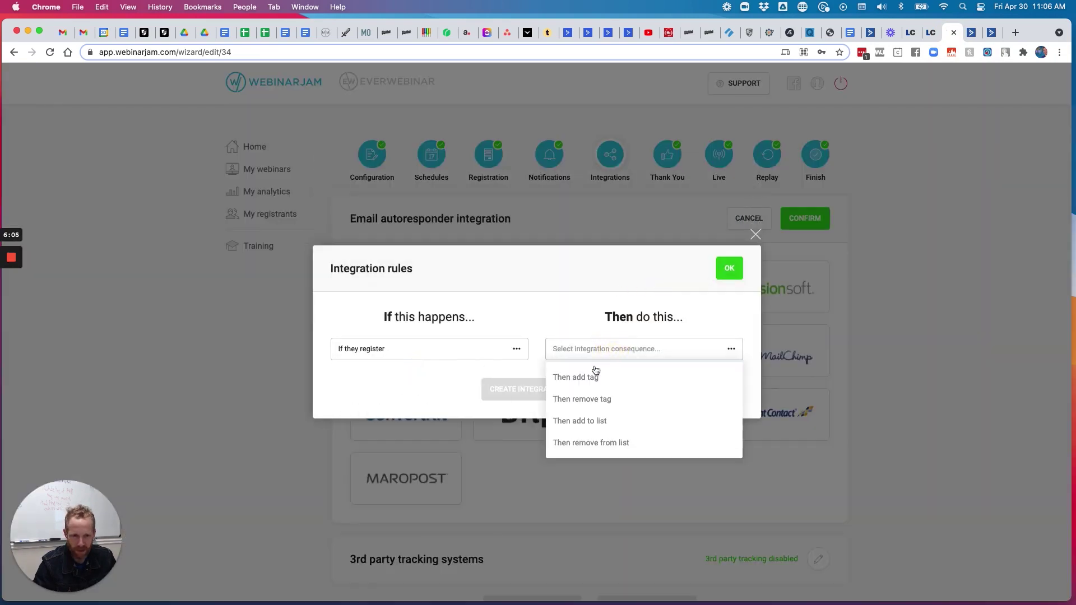
{"action": "left_click", "coordinate": [586, 375]}
{"action": "left_click", "coordinate": [612, 379]}
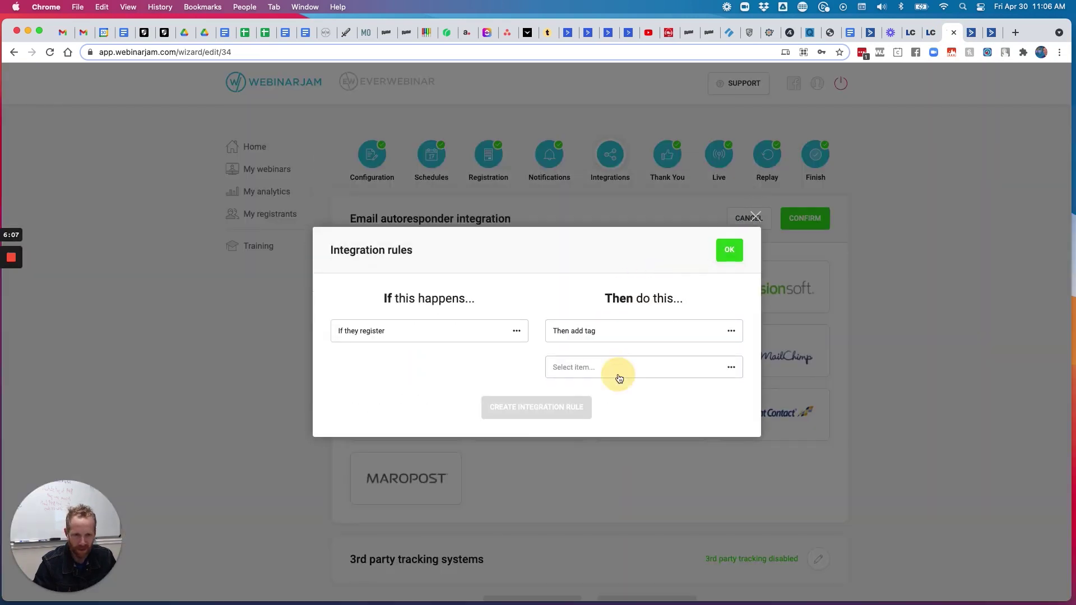
{"action": "scroll", "coordinate": [621, 401], "scroll_direction": "down", "scroll_amount": 5}
{"action": "scroll", "coordinate": [623, 402], "scroll_direction": "down", "scroll_amount": 15}
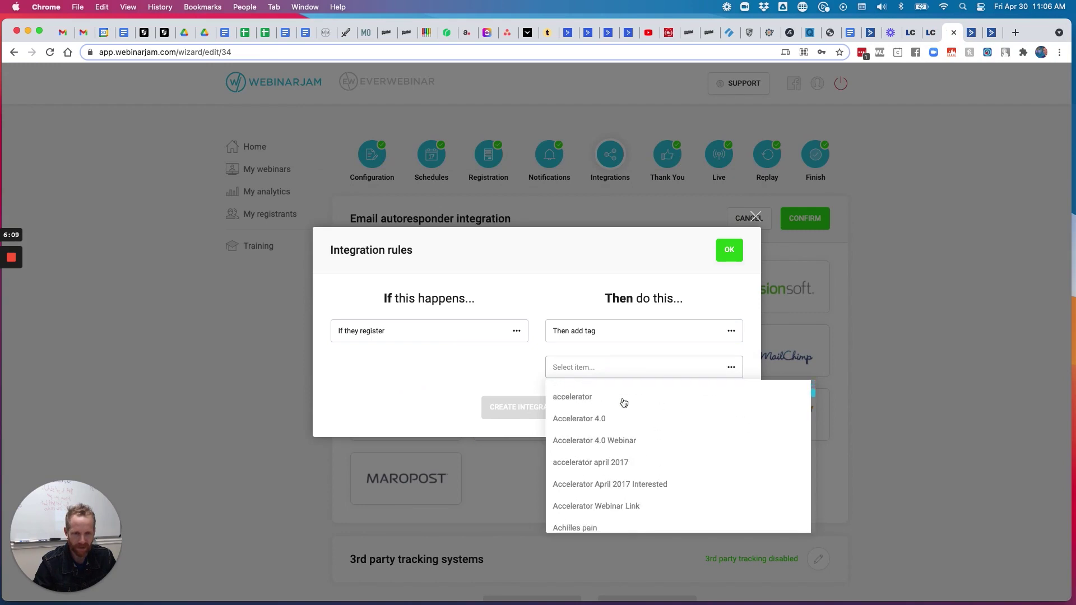
{"action": "scroll", "coordinate": [624, 403], "scroll_direction": "down", "scroll_amount": 10}
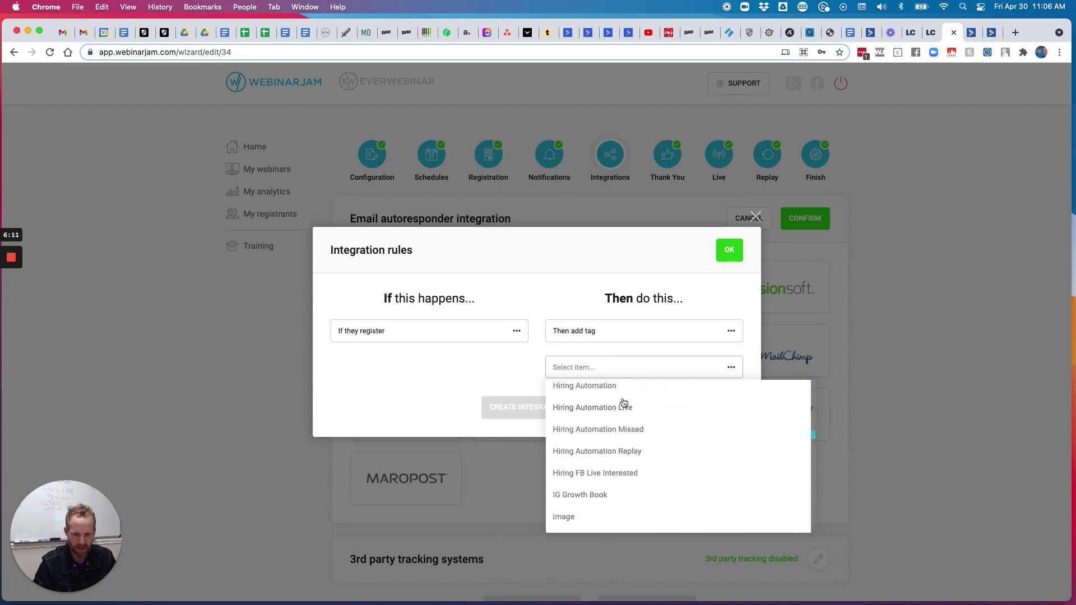
{"action": "scroll", "coordinate": [623, 402], "scroll_direction": "up", "scroll_amount": 9}
{"action": "scroll", "coordinate": [623, 402], "scroll_direction": "up", "scroll_amount": 3}
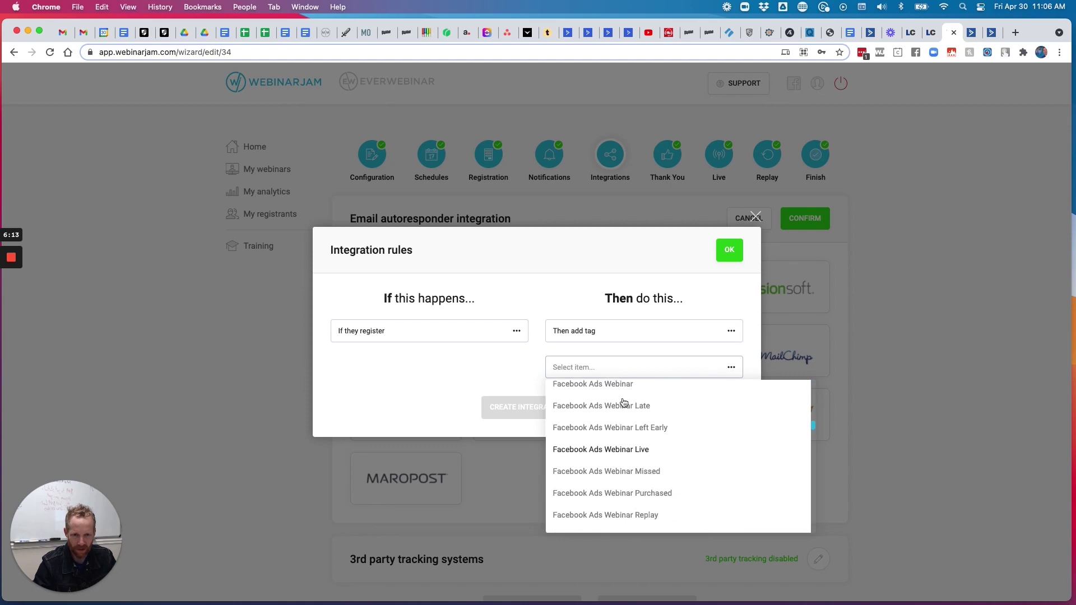
{"action": "left_click", "coordinate": [601, 446]}
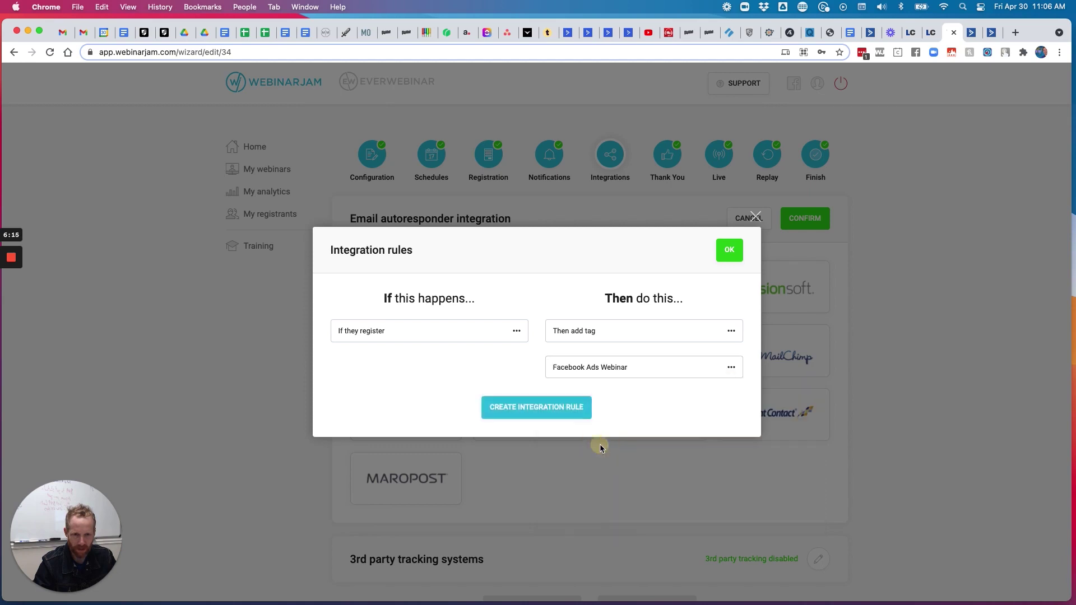
{"action": "left_click", "coordinate": [558, 406]}
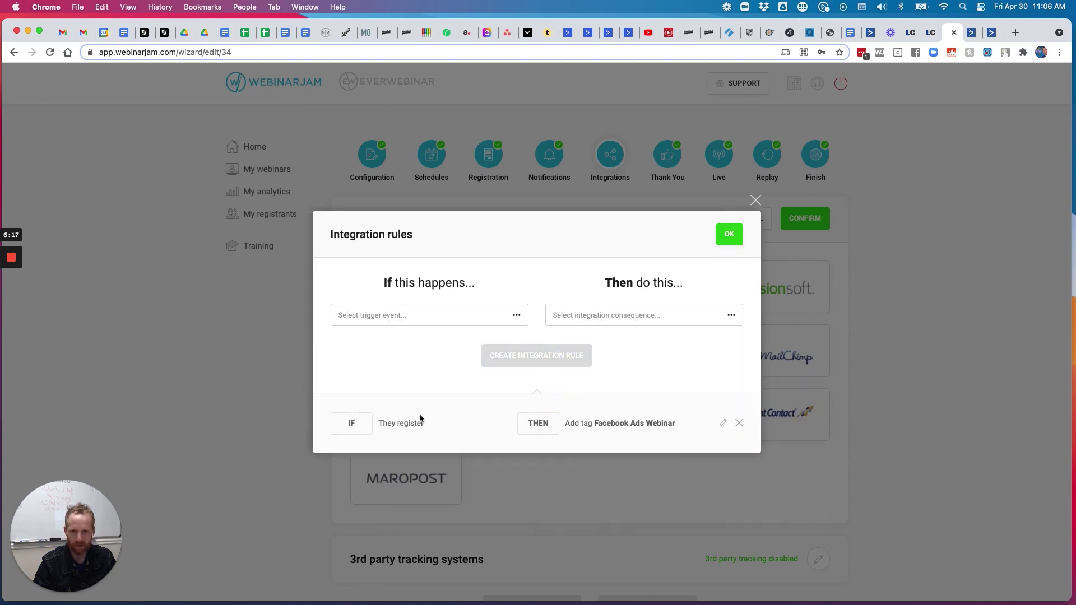
Create the rule tagging live webinar attendees with Facebook Ads Webinar Live
{"action": "left_click", "coordinate": [506, 314]}
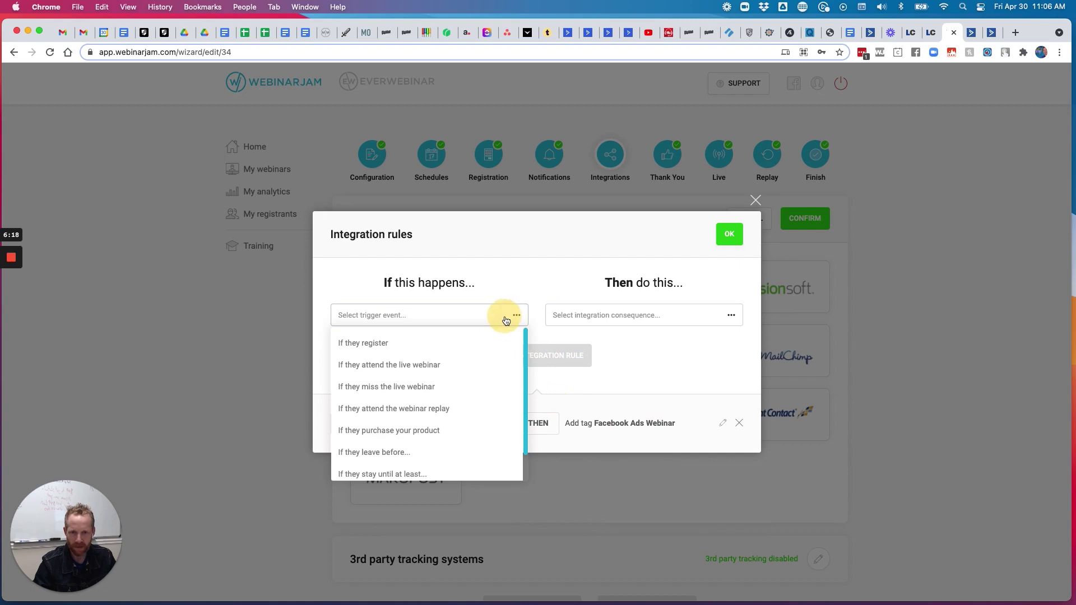
{"action": "left_click", "coordinate": [418, 367]}
{"action": "left_click", "coordinate": [576, 315]}
{"action": "left_click", "coordinate": [612, 385]}
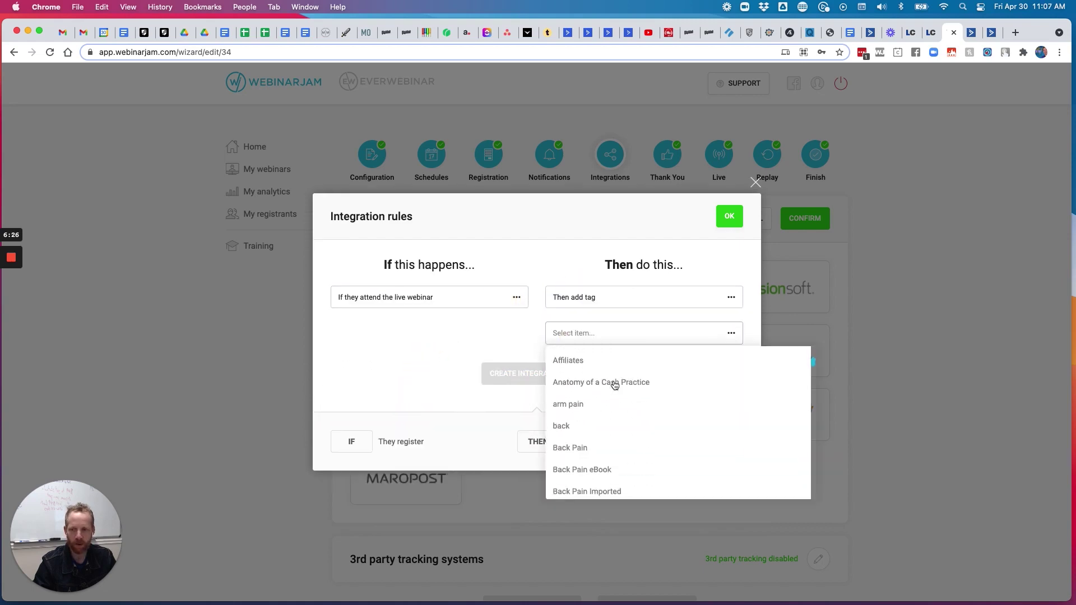
{"action": "scroll", "coordinate": [615, 385], "scroll_direction": "down", "scroll_amount": 10}
{"action": "scroll", "coordinate": [615, 384], "scroll_direction": "down", "scroll_amount": 10}
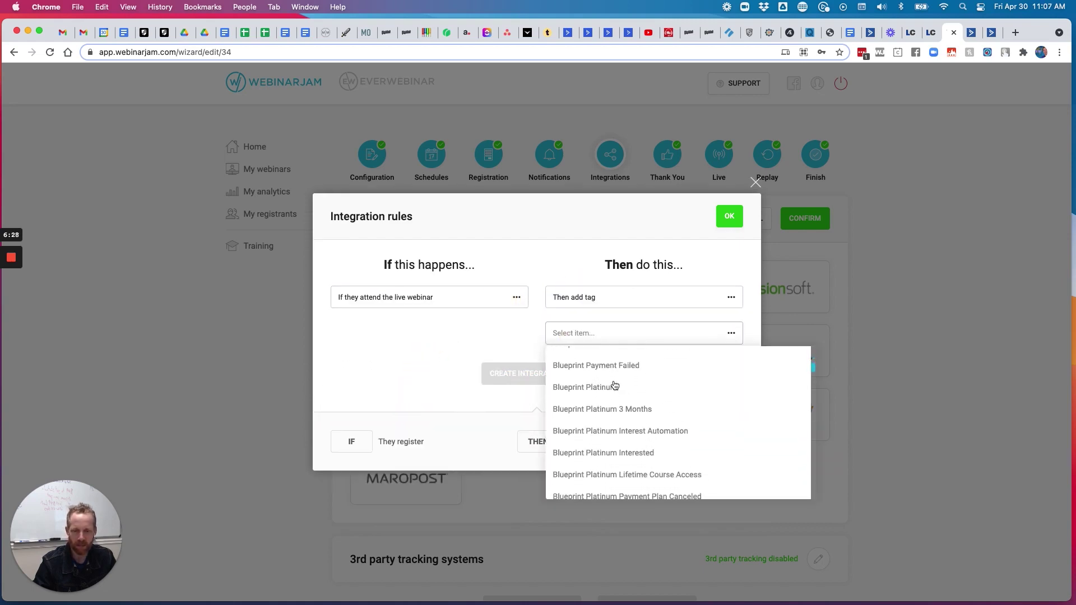
{"action": "scroll", "coordinate": [615, 384], "scroll_direction": "down", "scroll_amount": 10}
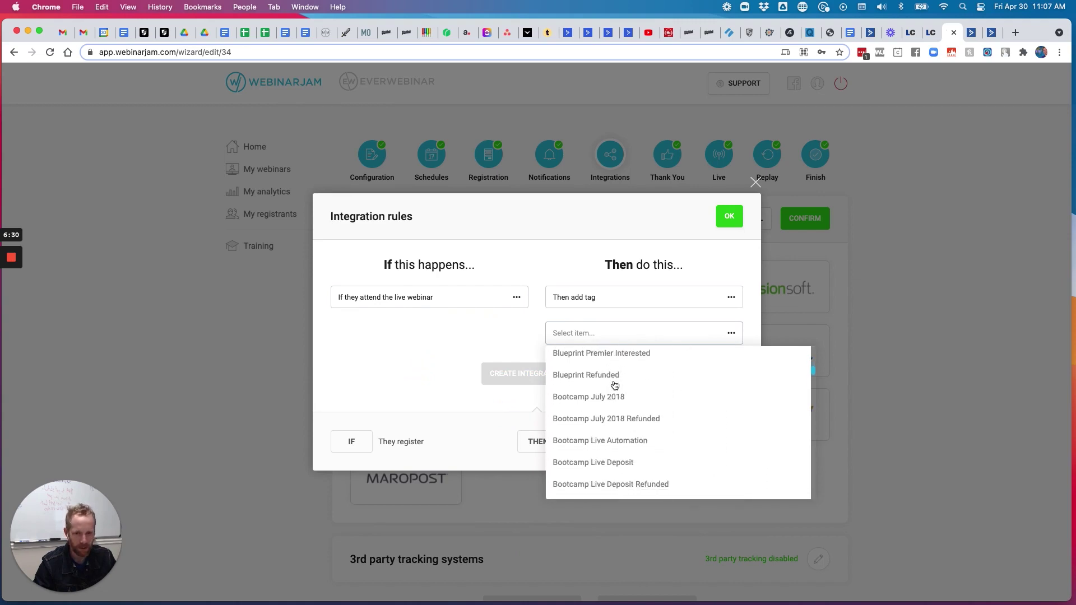
{"action": "scroll", "coordinate": [614, 384], "scroll_direction": "down", "scroll_amount": 10}
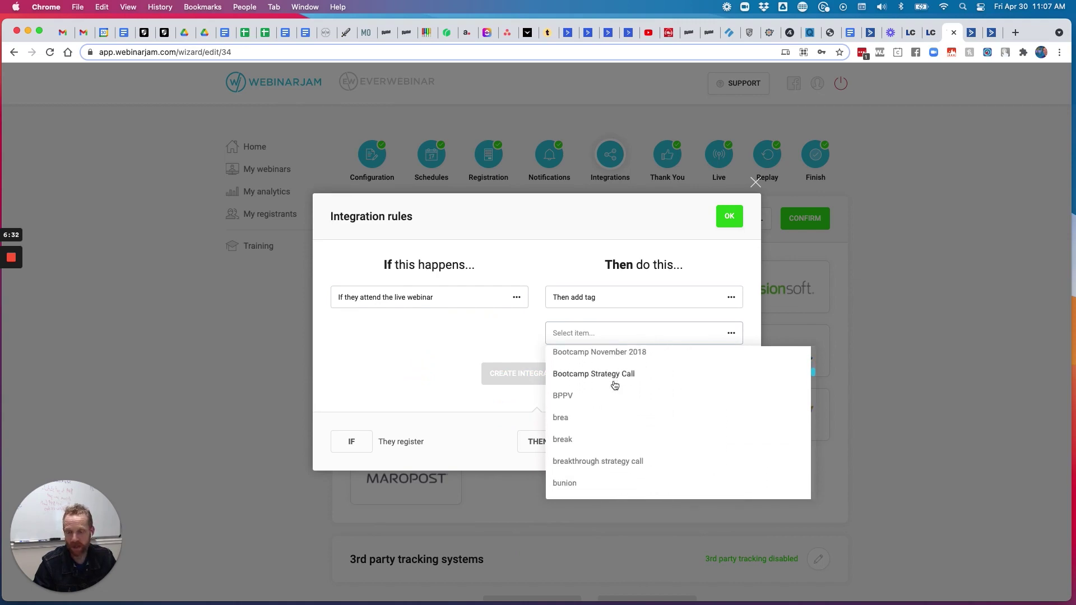
{"action": "scroll", "coordinate": [614, 384], "scroll_direction": "down", "scroll_amount": 10}
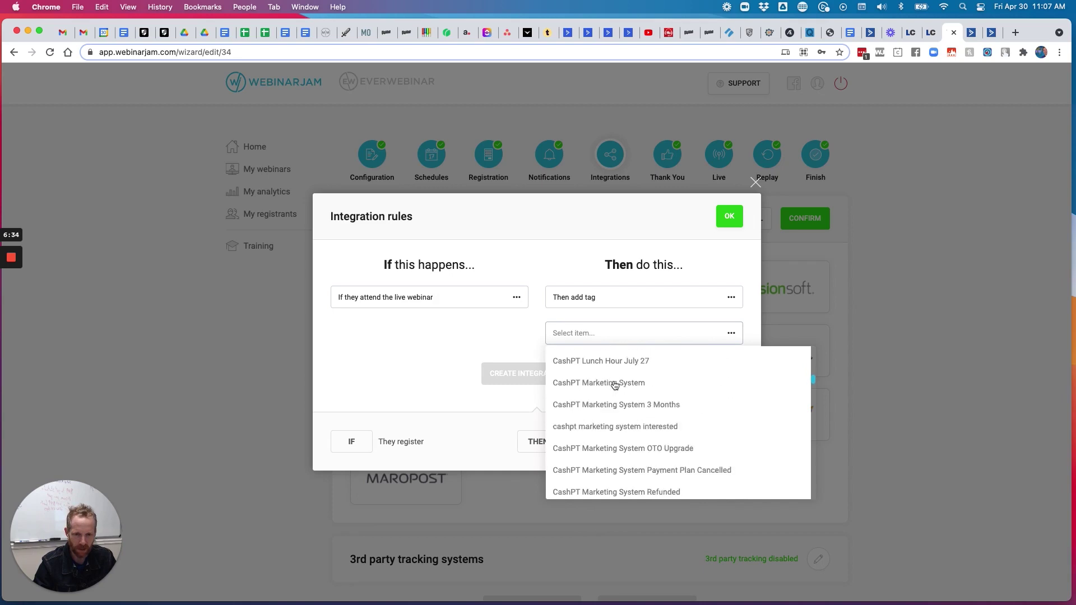
{"action": "scroll", "coordinate": [614, 385], "scroll_direction": "down", "scroll_amount": 10}
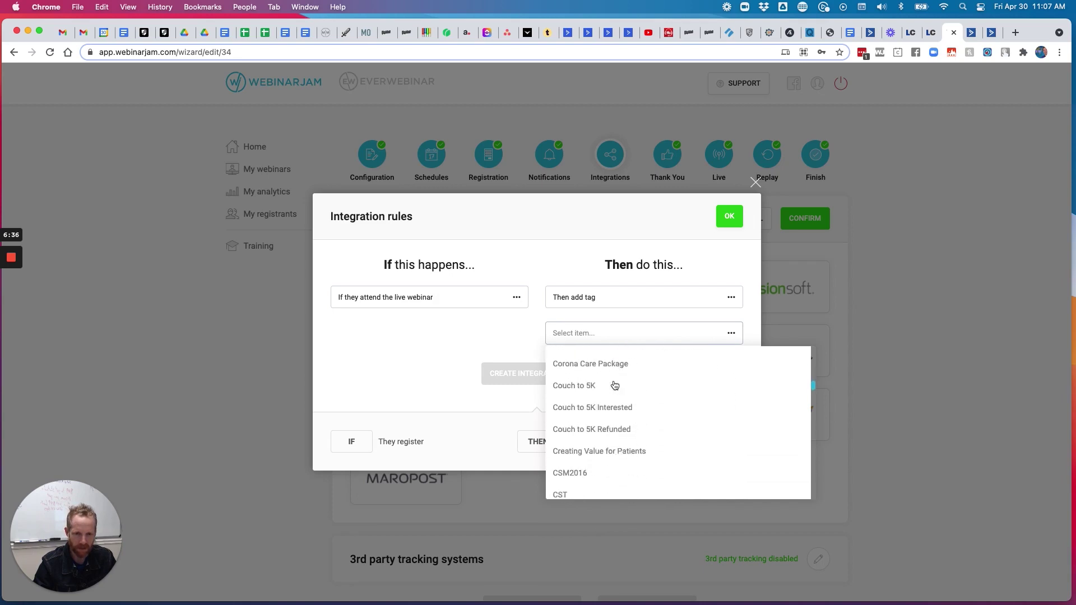
{"action": "scroll", "coordinate": [614, 385], "scroll_direction": "down", "scroll_amount": 10}
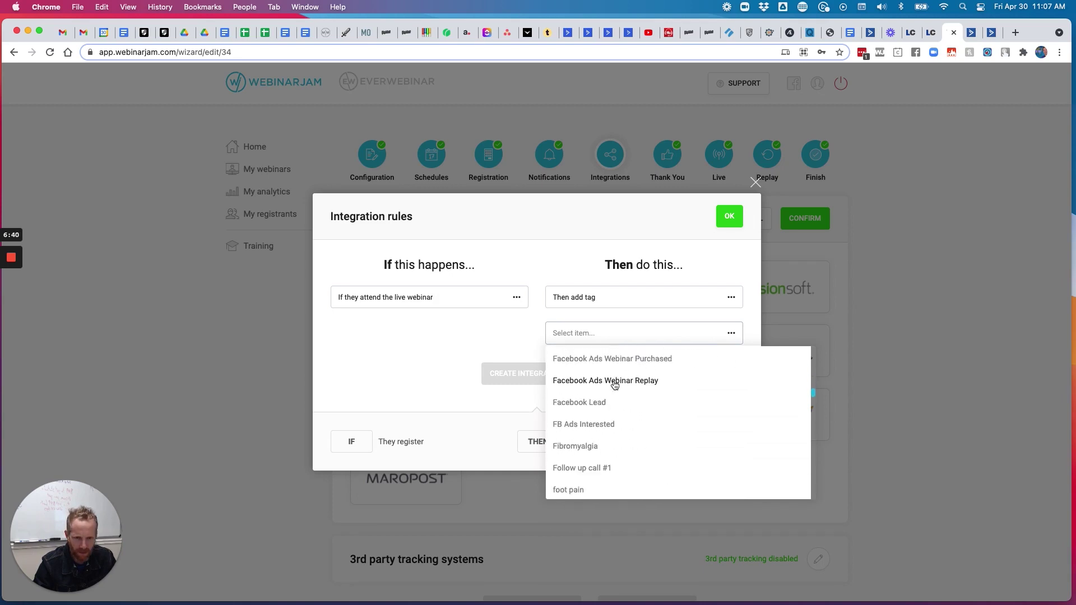
{"action": "scroll", "coordinate": [616, 392], "scroll_direction": "up", "scroll_amount": 3}
{"action": "left_click", "coordinate": [620, 416]}
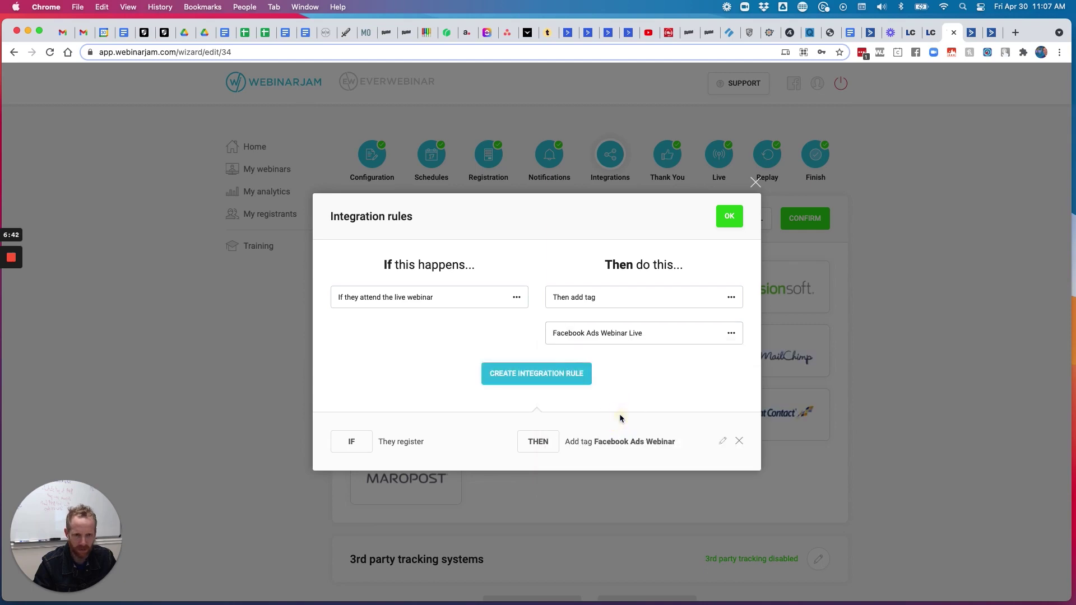
{"action": "left_click", "coordinate": [514, 380]}
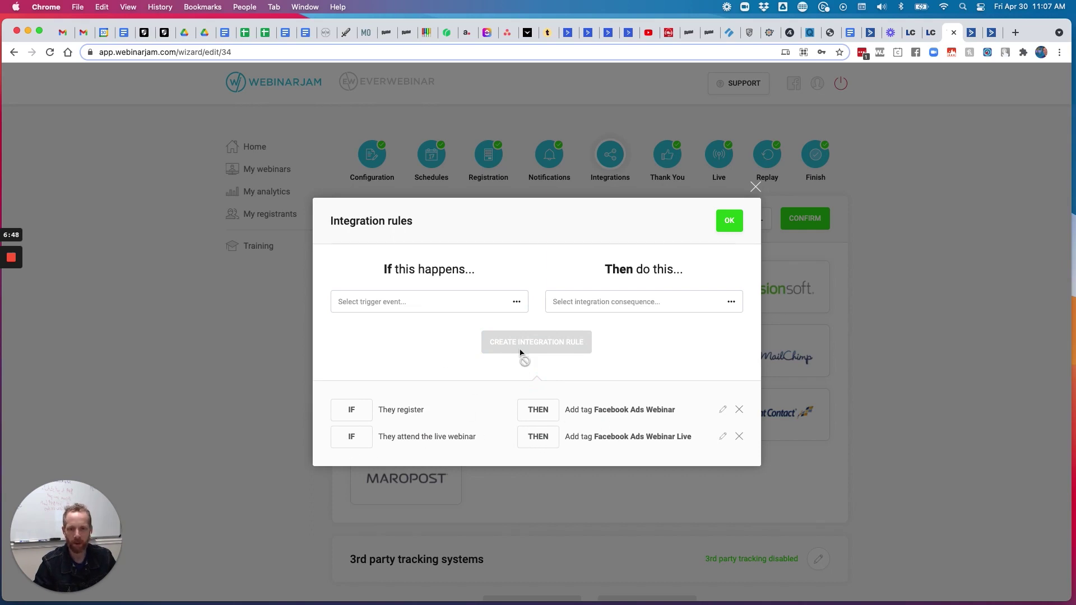
Create the rule tagging replay attendees with Facebook Ads Webinar Replay
{"action": "left_click", "coordinate": [490, 305]}
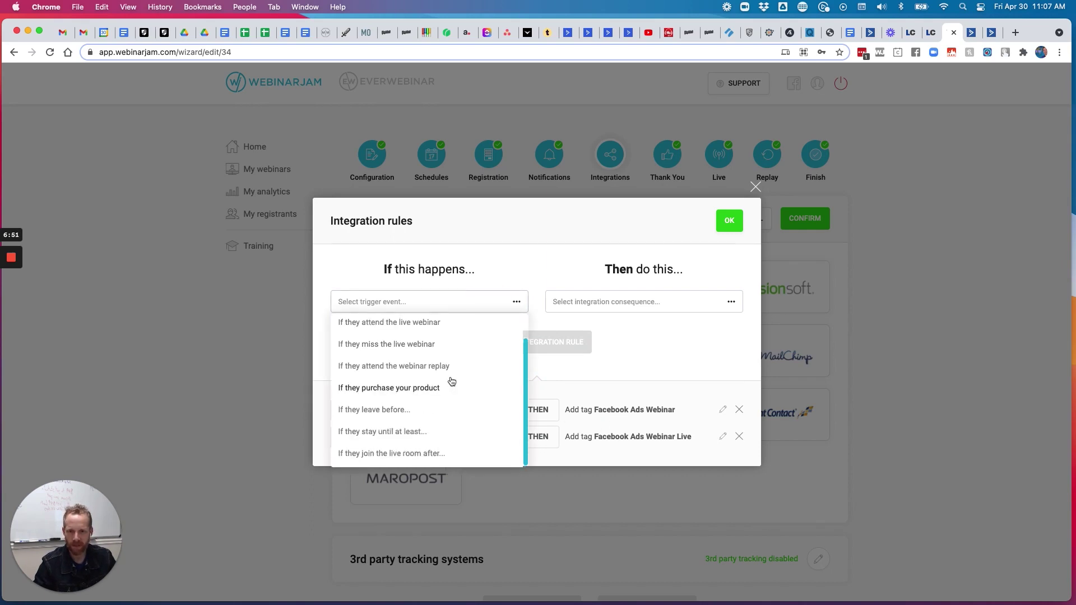
{"action": "left_click", "coordinate": [403, 367]}
{"action": "left_click", "coordinate": [638, 302]}
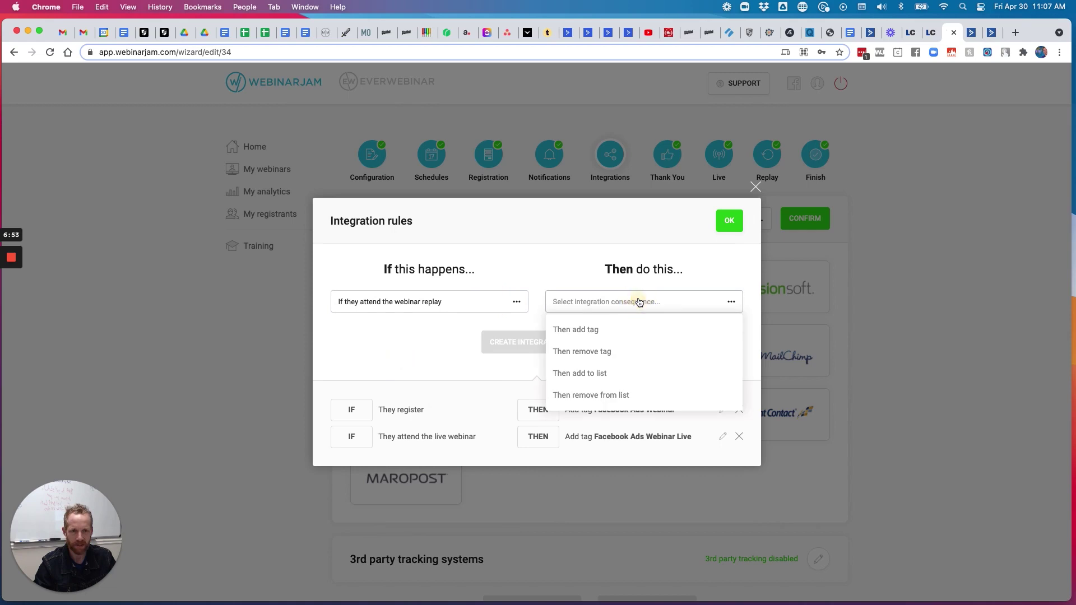
{"action": "left_click", "coordinate": [599, 331]}
{"action": "left_click", "coordinate": [594, 320]}
{"action": "scroll", "coordinate": [622, 388], "scroll_direction": "down", "scroll_amount": 10}
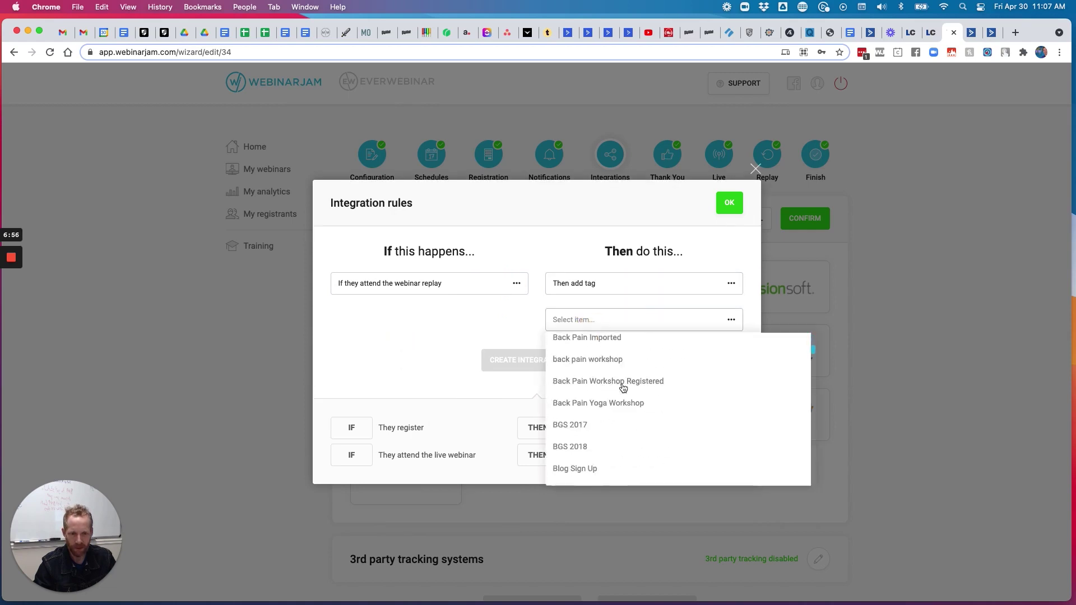
{"action": "scroll", "coordinate": [622, 388], "scroll_direction": "down", "scroll_amount": 10}
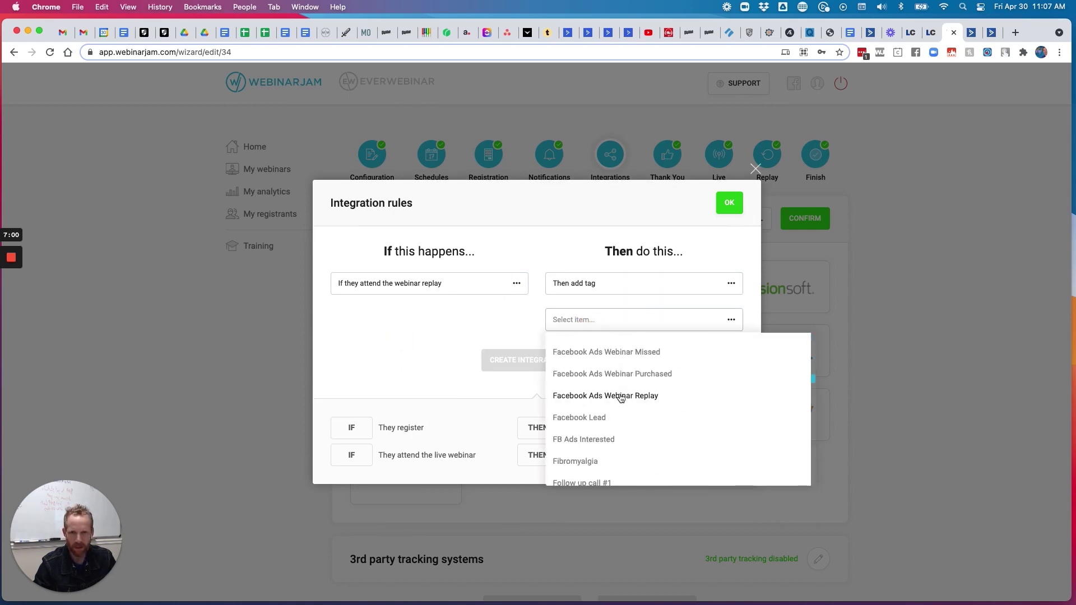
{"action": "left_click", "coordinate": [621, 397]}
{"action": "left_click", "coordinate": [567, 370]}
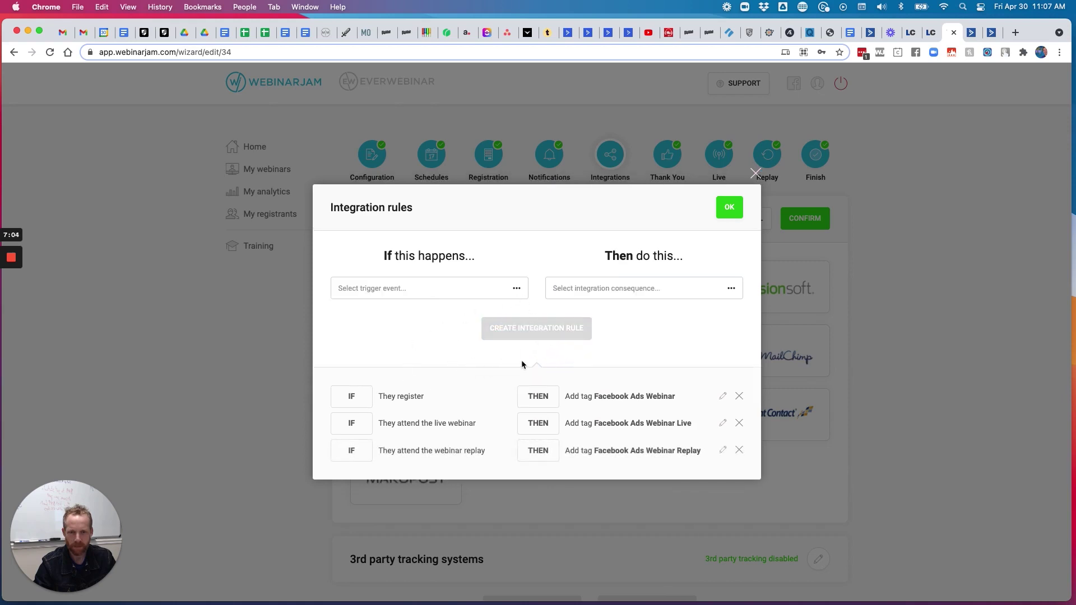
Create the rule tagging product purchasers with Facebook Ads Webinar Purchased, then choose the leave-early trigger
{"action": "left_click", "coordinate": [517, 288]}
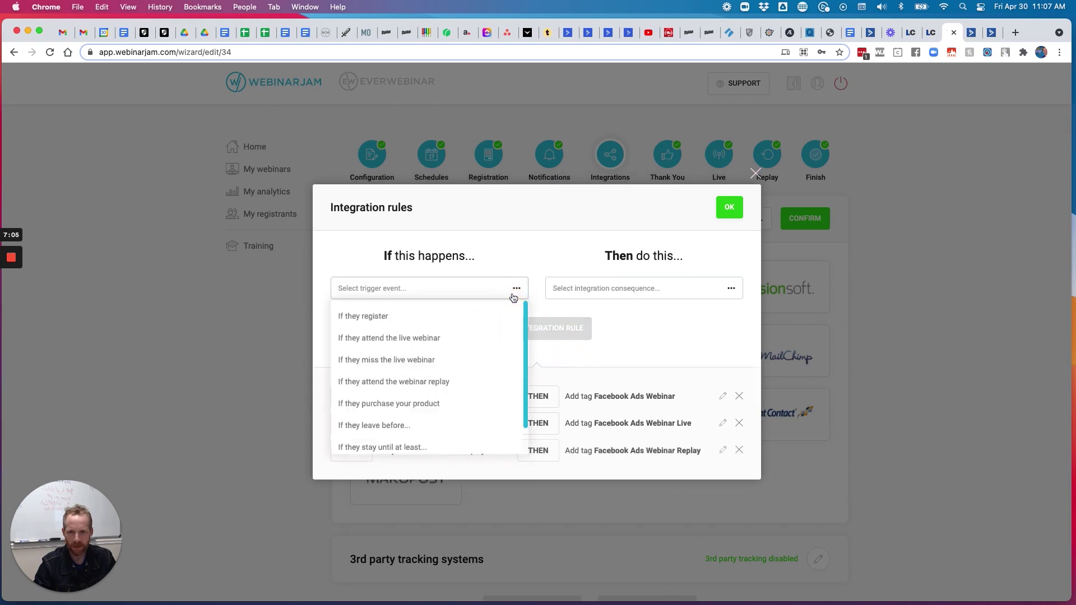
{"action": "left_click", "coordinate": [395, 403]}
{"action": "left_click", "coordinate": [612, 287]}
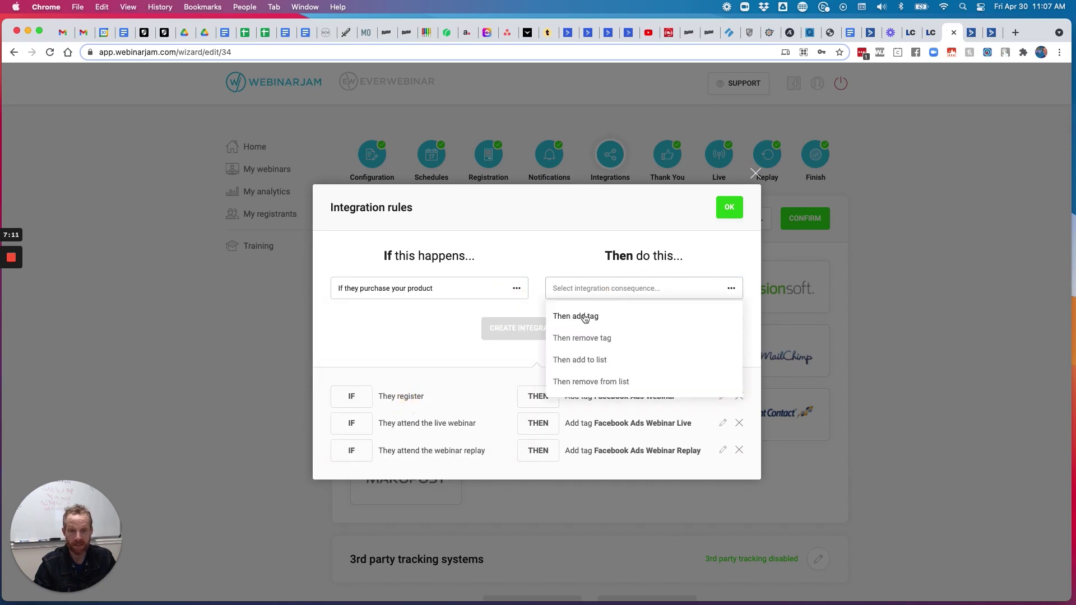
{"action": "left_click", "coordinate": [585, 316]}
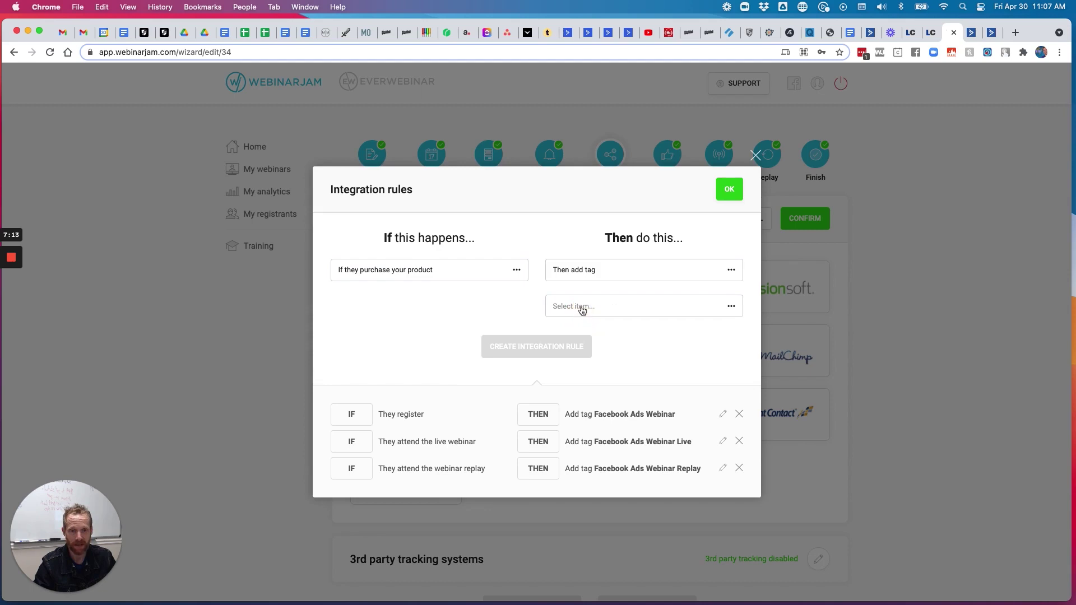
{"action": "left_click", "coordinate": [579, 307]}
{"action": "scroll", "coordinate": [607, 367], "scroll_direction": "down", "scroll_amount": 15}
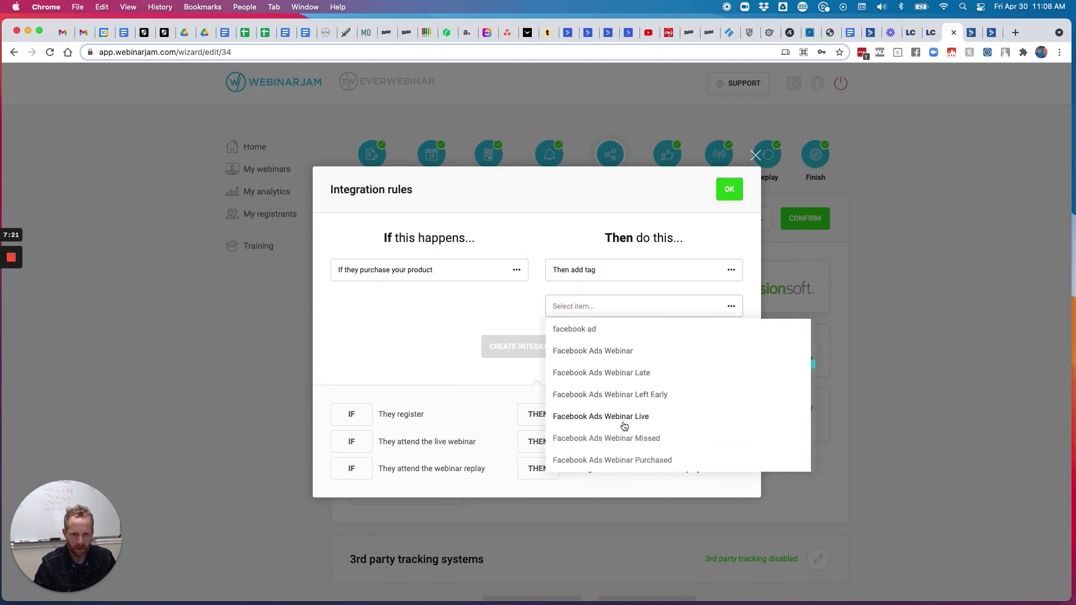
{"action": "scroll", "coordinate": [622, 420], "scroll_direction": "down", "scroll_amount": 2}
{"action": "left_click", "coordinate": [626, 415]}
{"action": "left_click", "coordinate": [548, 346]}
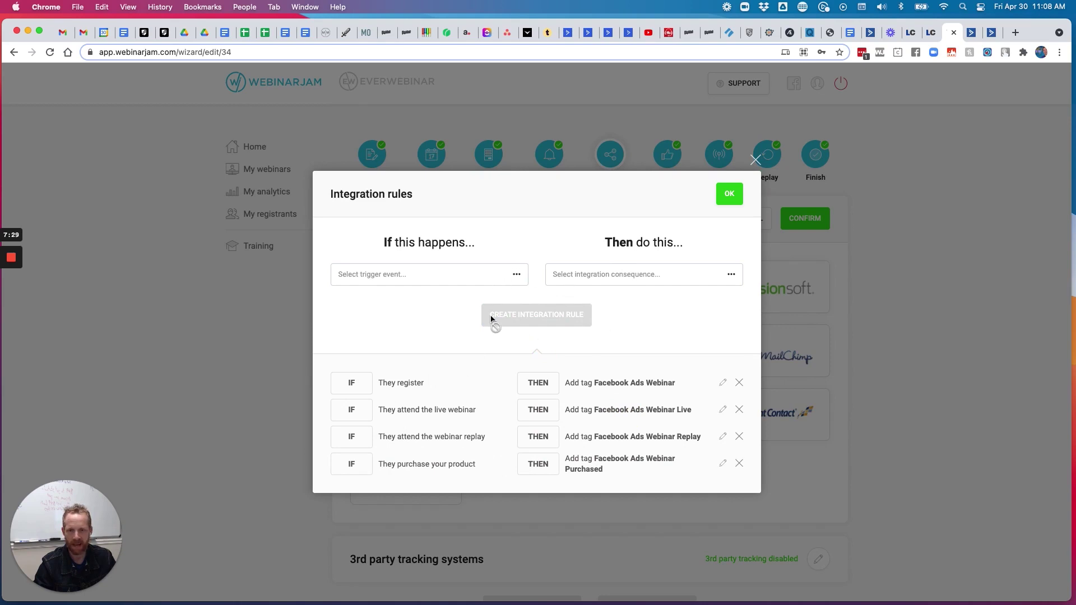
{"action": "left_click", "coordinate": [516, 277]}
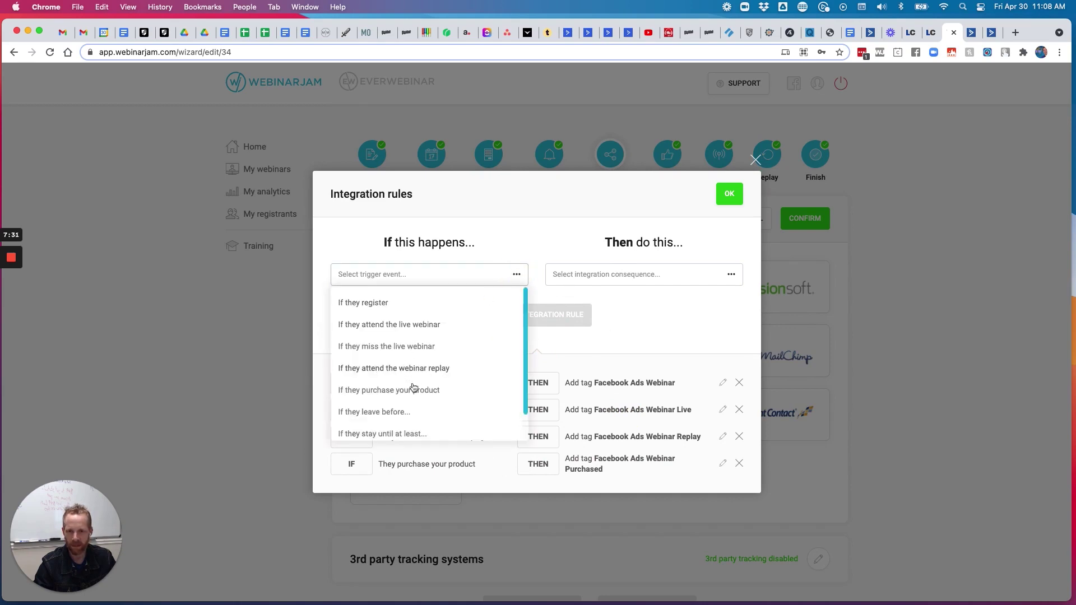
{"action": "left_click", "coordinate": [380, 412]}
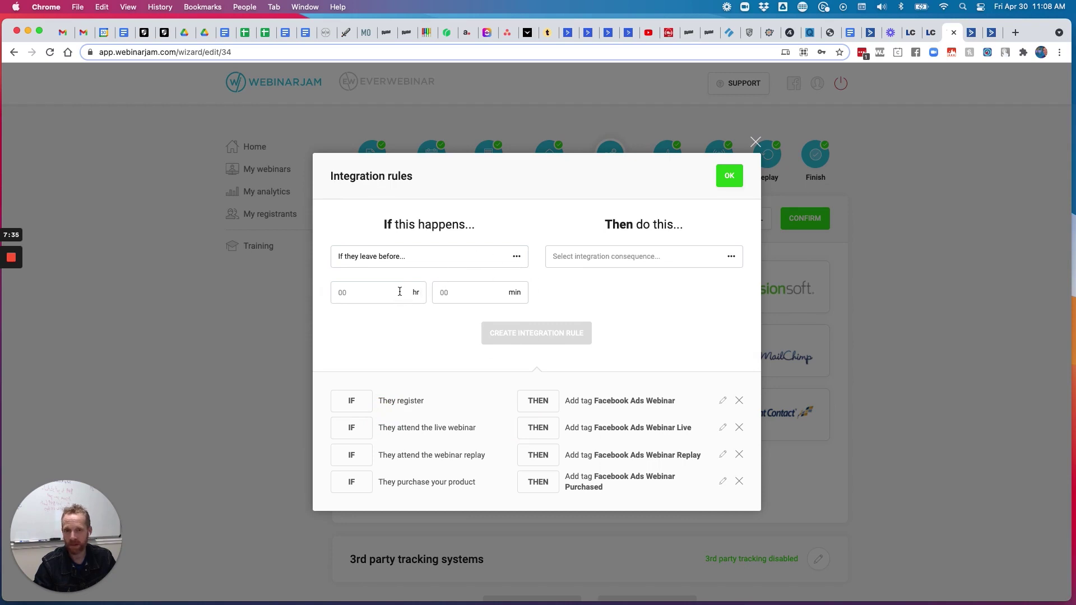
Add a rule tagging people who leave before 0 hr 45 min as Facebook Ads Webinar Left Early
{"action": "left_click", "coordinate": [452, 291]}
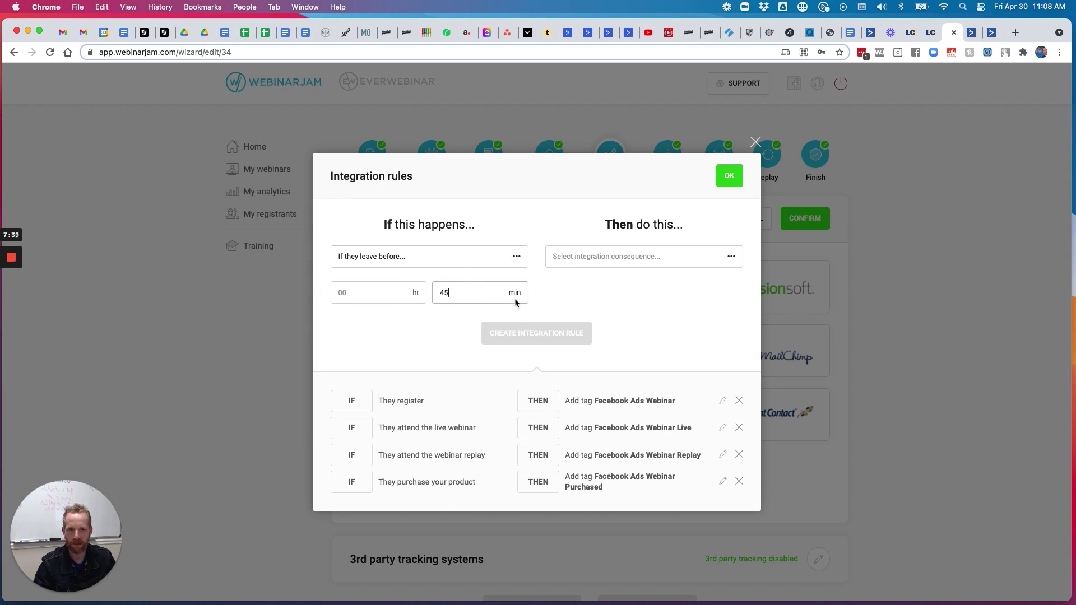
{"action": "left_click", "coordinate": [601, 259]}
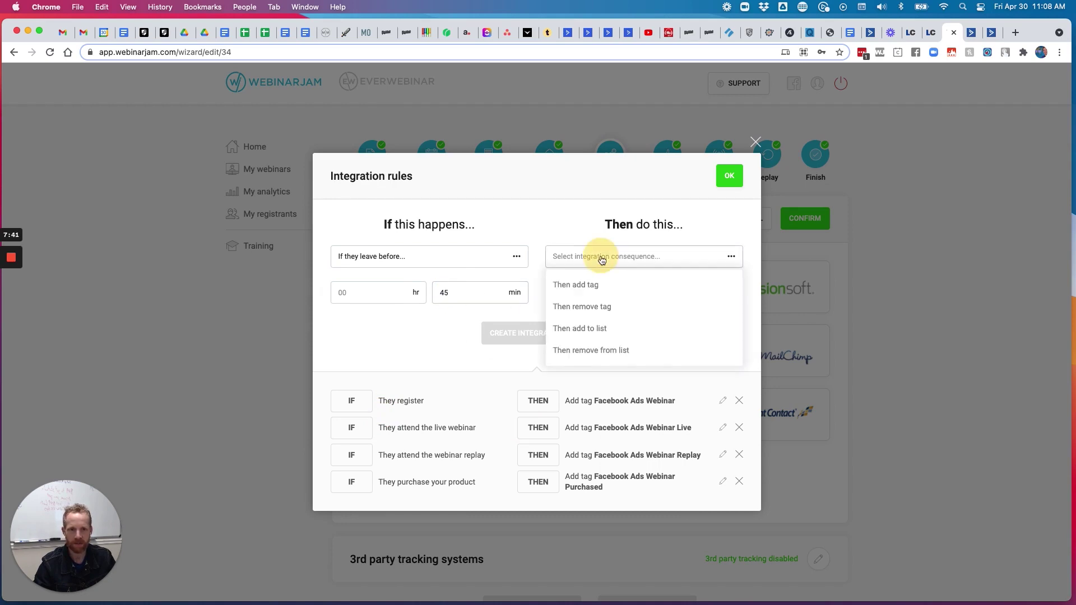
{"action": "left_click", "coordinate": [587, 287]}
{"action": "left_click", "coordinate": [617, 295]}
{"action": "scroll", "coordinate": [613, 329], "scroll_direction": "down", "scroll_amount": 5}
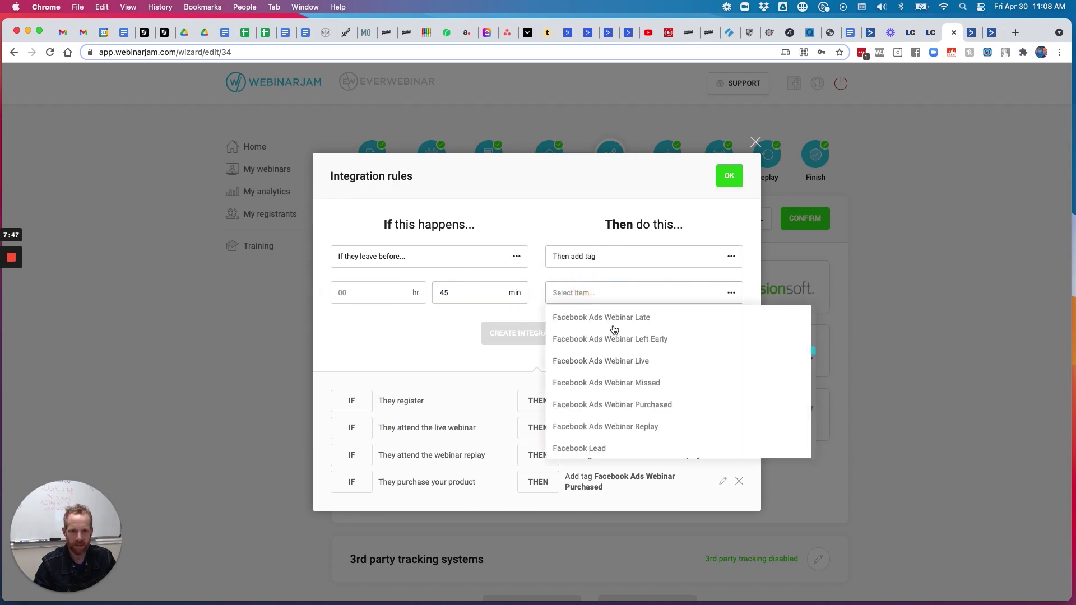
{"action": "left_click", "coordinate": [612, 339]}
{"action": "left_click", "coordinate": [392, 291]}
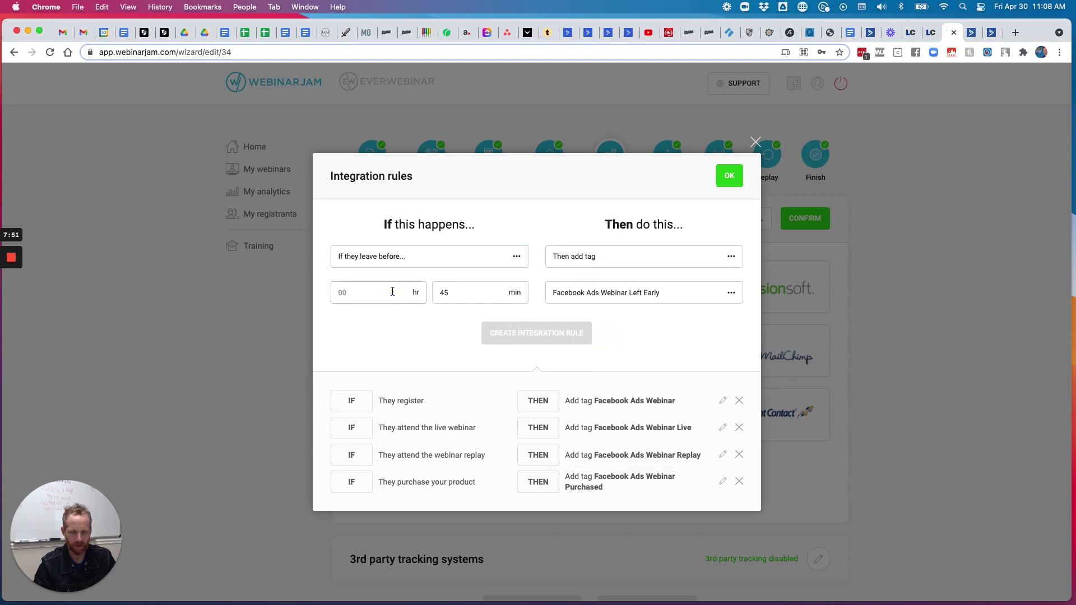
{"action": "type", "text": "0"}
{"action": "left_click", "coordinate": [555, 343]}
Start another rule with a stay-until-a-set-time trigger and an add-tag consequence
{"action": "left_click", "coordinate": [514, 260]}
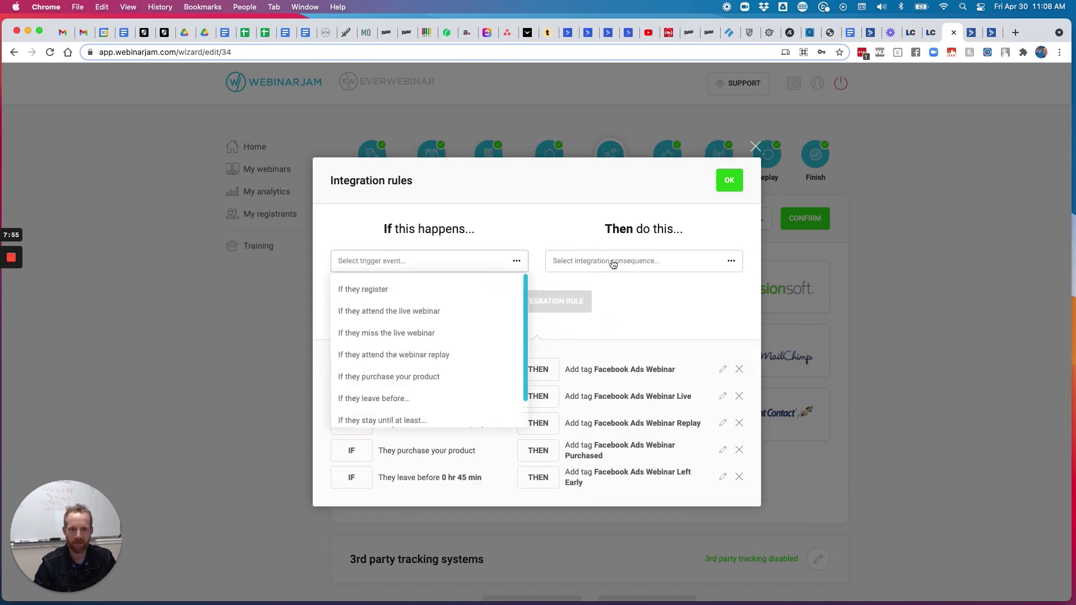
{"action": "scroll", "coordinate": [451, 350], "scroll_direction": "down", "scroll_amount": 1}
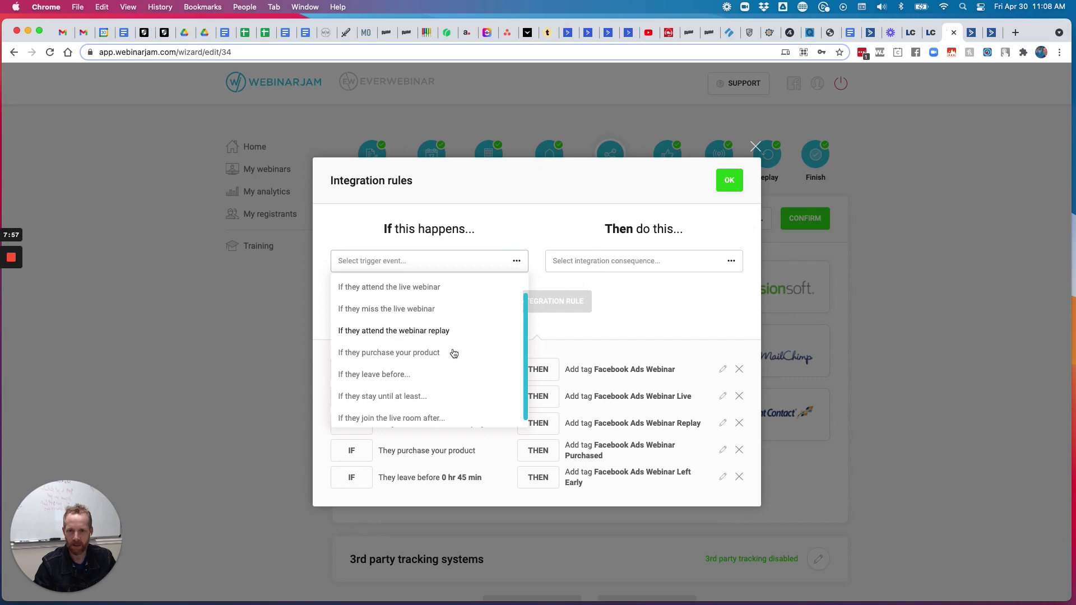
{"action": "left_click", "coordinate": [418, 392]}
{"action": "left_click", "coordinate": [404, 280]}
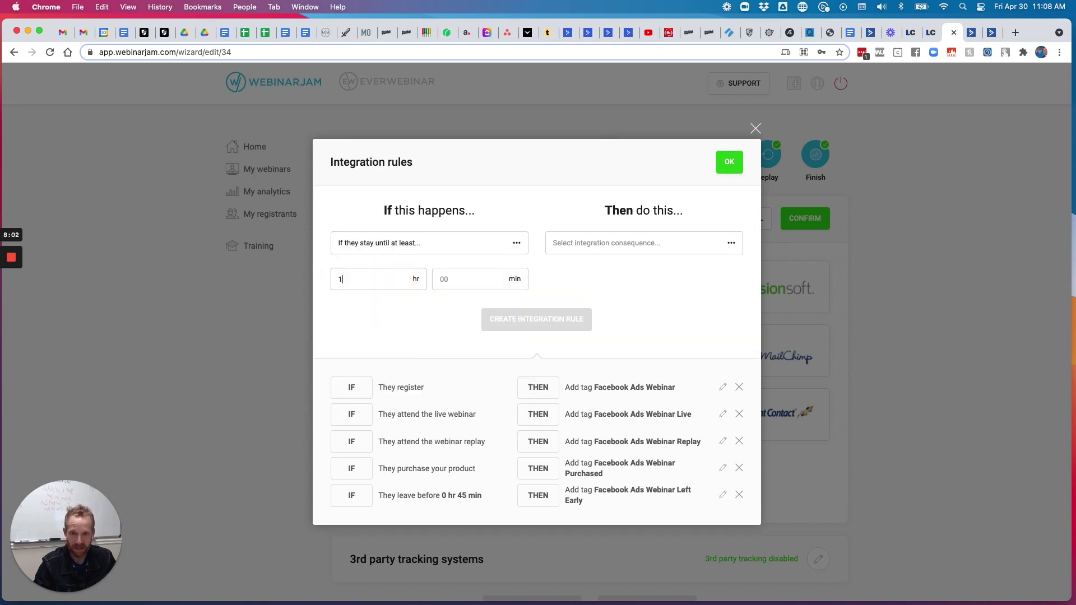
{"action": "left_click", "coordinate": [455, 275]}
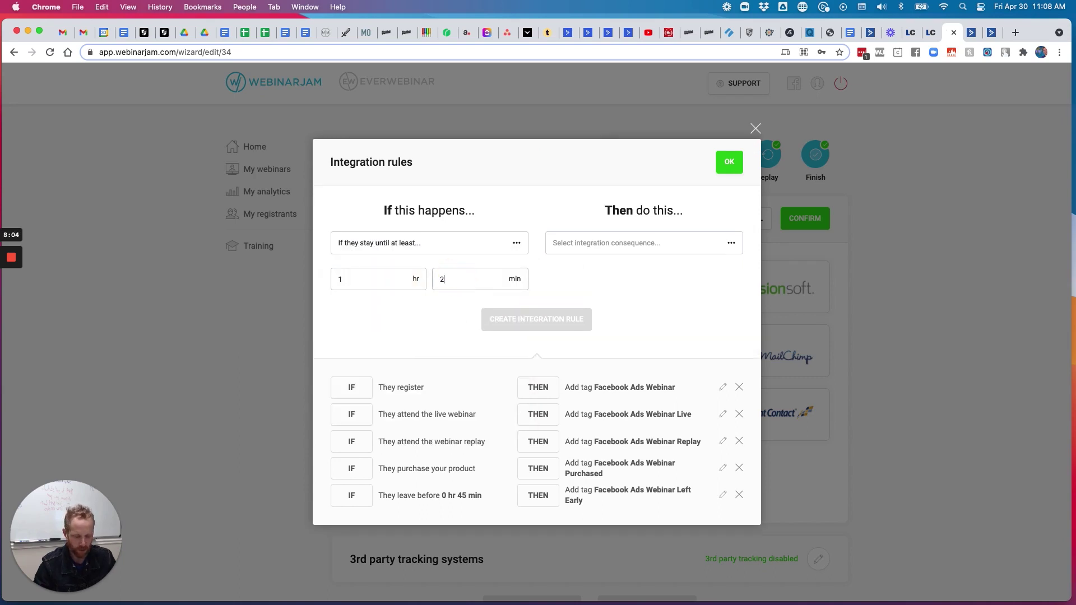
{"action": "left_click", "coordinate": [606, 245]}
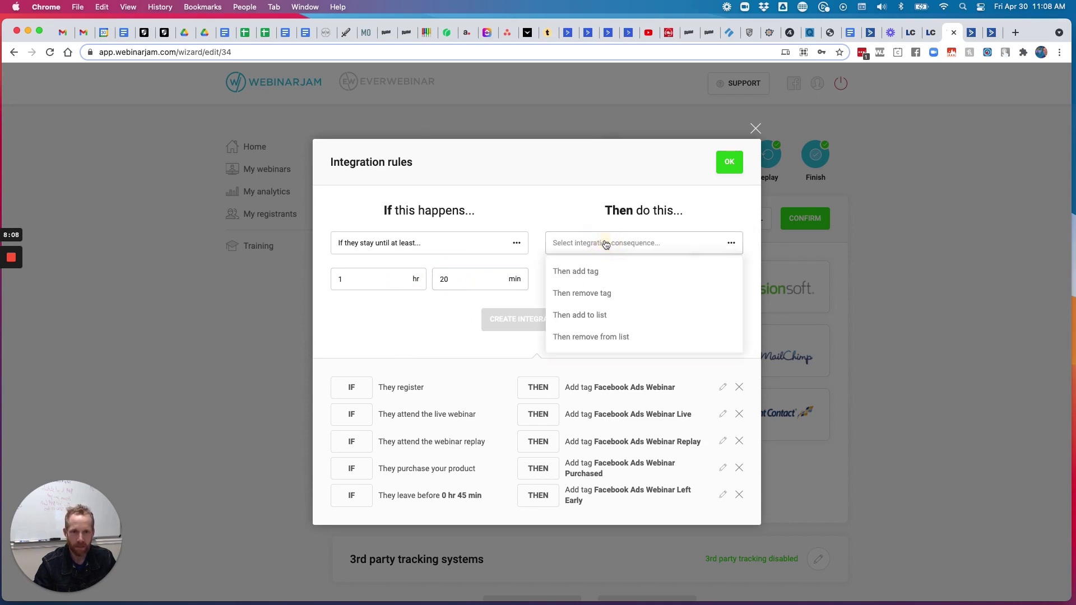
{"action": "left_click", "coordinate": [586, 273]}
{"action": "left_click", "coordinate": [589, 283]}
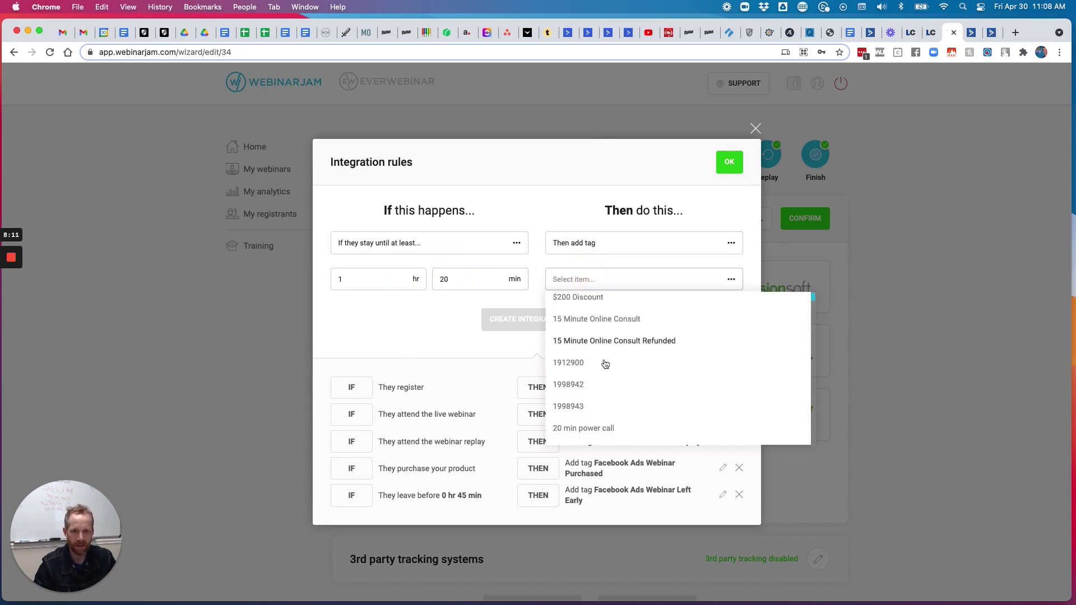
{"action": "scroll", "coordinate": [605, 365], "scroll_direction": "down", "scroll_amount": 10}
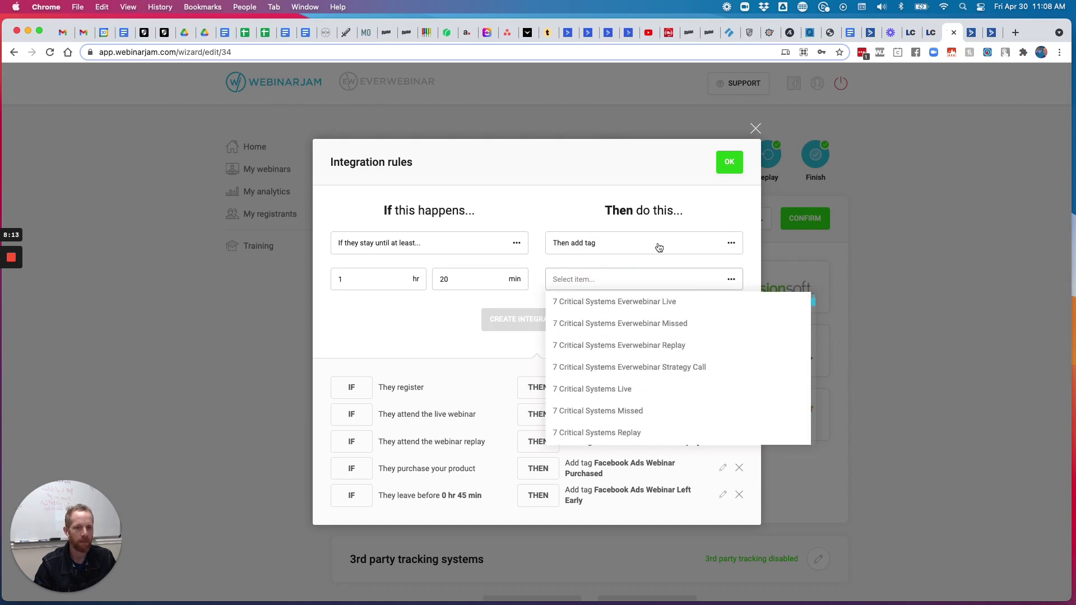
{"action": "scroll", "coordinate": [630, 377], "scroll_direction": "down", "scroll_amount": 20}
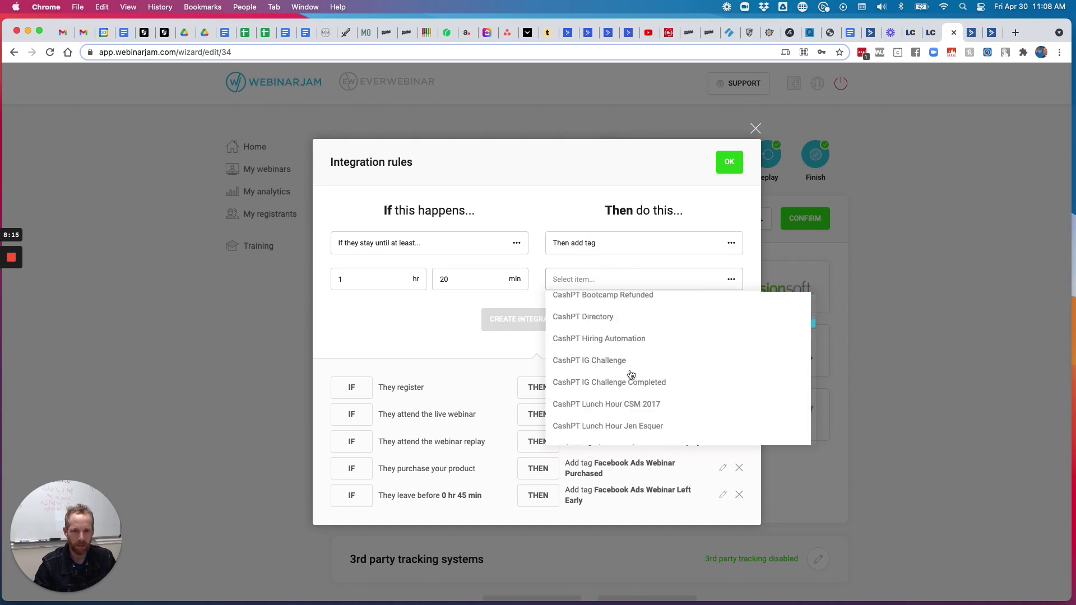
{"action": "scroll", "coordinate": [630, 377], "scroll_direction": "down", "scroll_amount": 3}
{"action": "scroll", "coordinate": [631, 375], "scroll_direction": "up", "scroll_amount": 5}
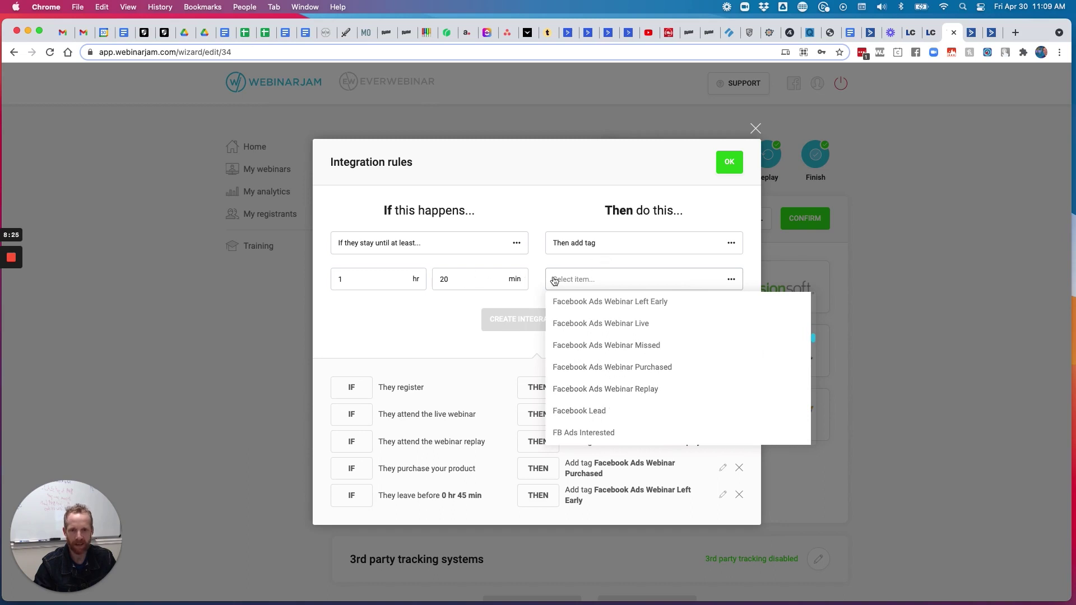
Change that rule's trigger to missing the live webinar and tag Facebook Ads Webinar Missed
{"action": "left_click", "coordinate": [500, 244]}
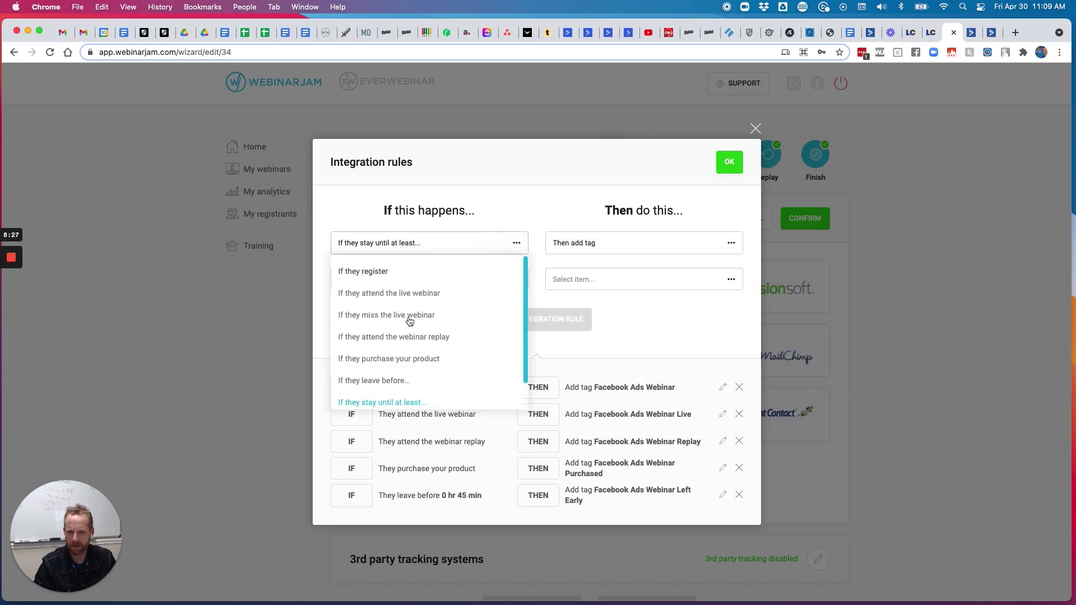
{"action": "scroll", "coordinate": [409, 321], "scroll_direction": "down", "scroll_amount": 2}
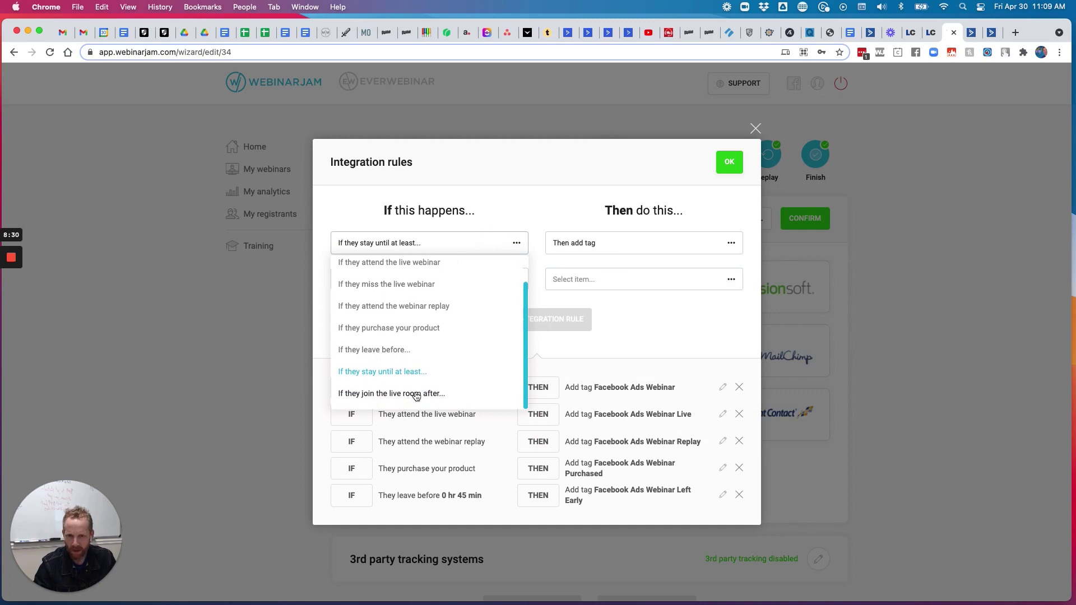
{"action": "scroll", "coordinate": [415, 396], "scroll_direction": "up", "scroll_amount": 2}
{"action": "left_click", "coordinate": [395, 315]}
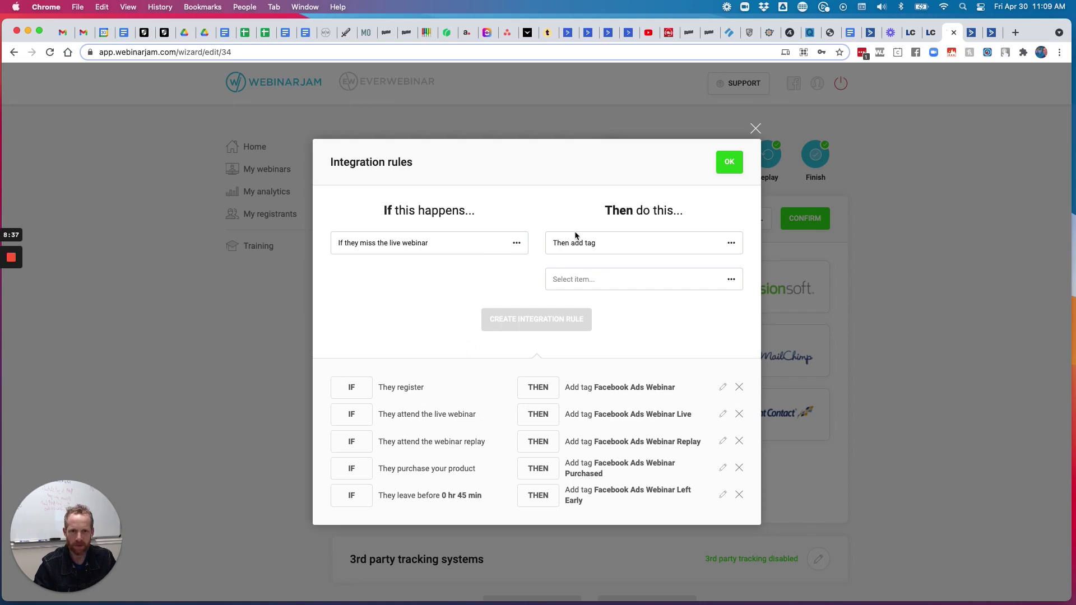
{"action": "left_click", "coordinate": [582, 284]}
{"action": "scroll", "coordinate": [593, 341], "scroll_direction": "down", "scroll_amount": 15}
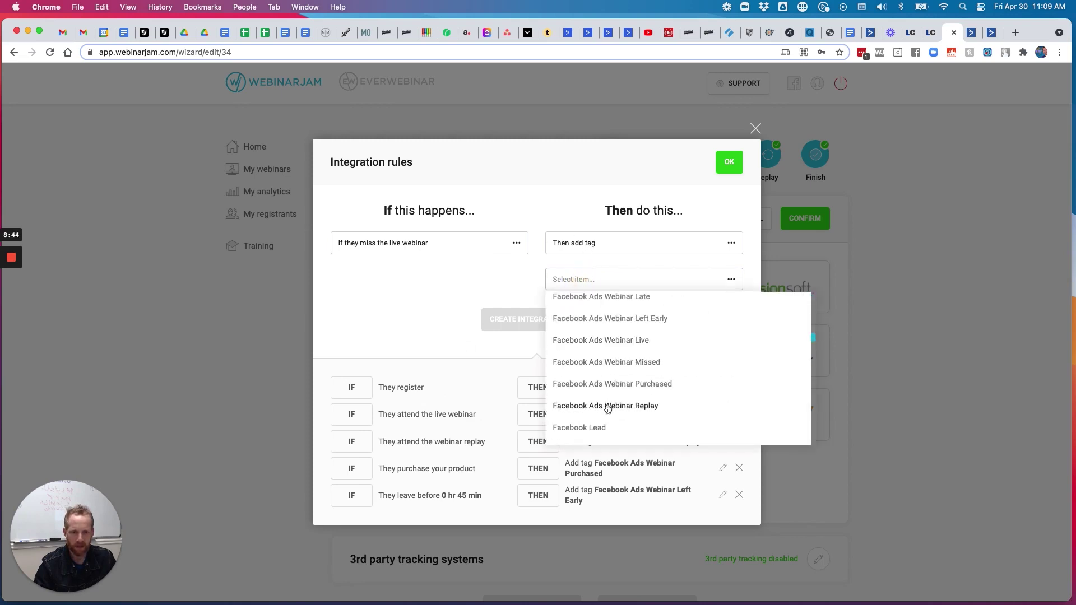
{"action": "left_click", "coordinate": [615, 364]}
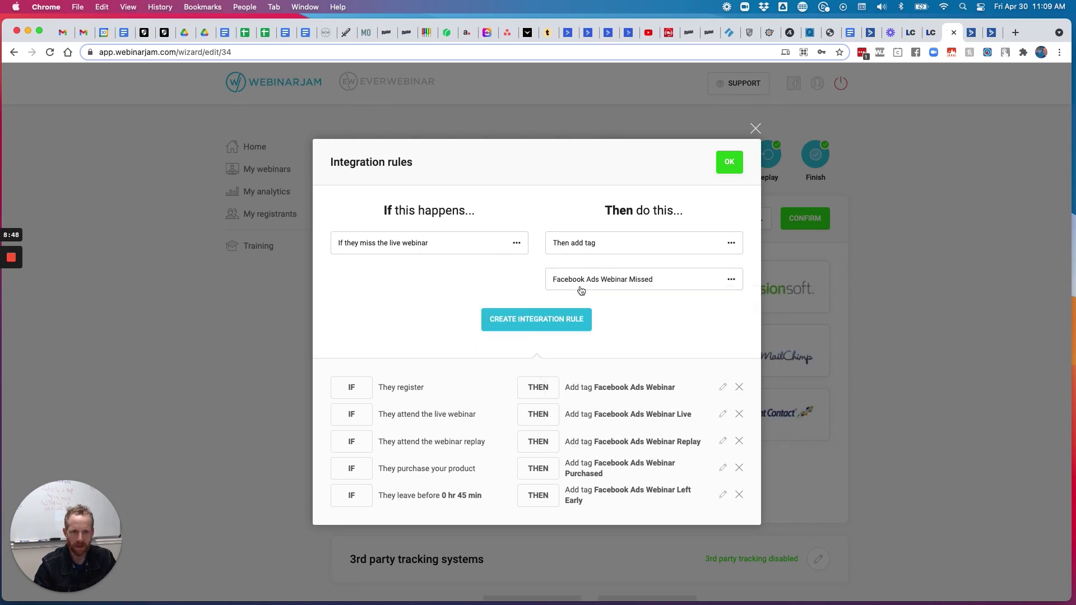
{"action": "left_click", "coordinate": [544, 319]}
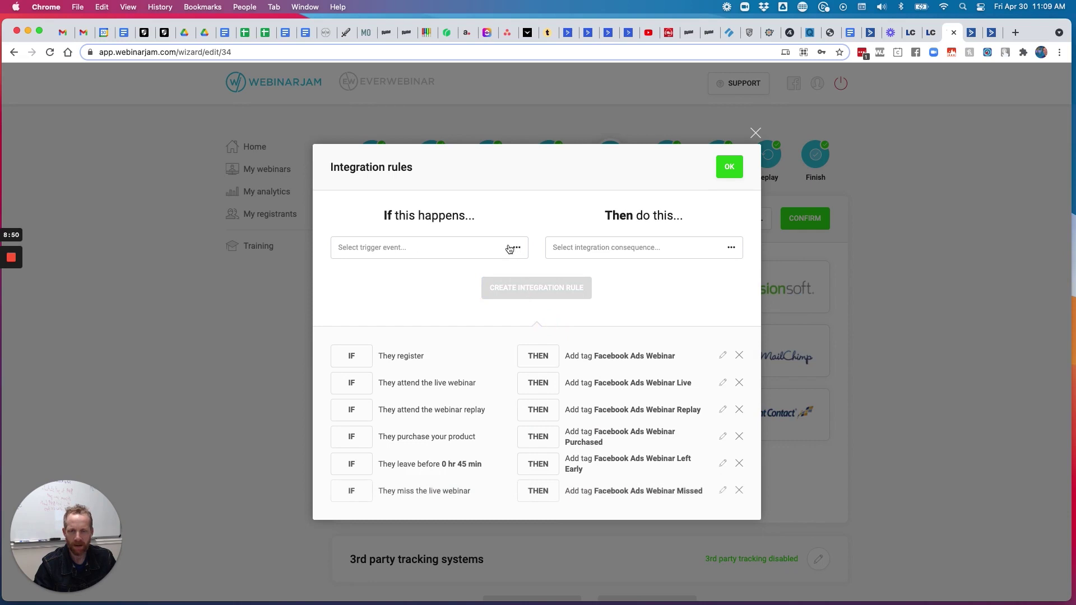
Add a rule tagging people who join the live room after 0 hr 15 min as Facebook Ads Webinar Late
{"action": "left_click", "coordinate": [478, 247]}
{"action": "scroll", "coordinate": [440, 342], "scroll_direction": "down", "scroll_amount": 1}
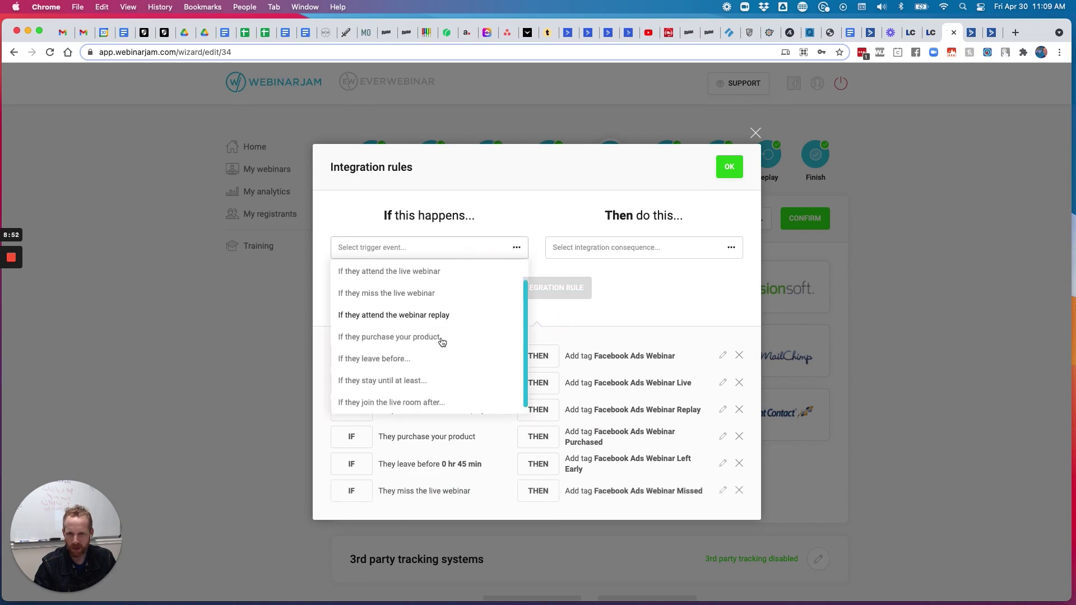
{"action": "left_click", "coordinate": [418, 397]}
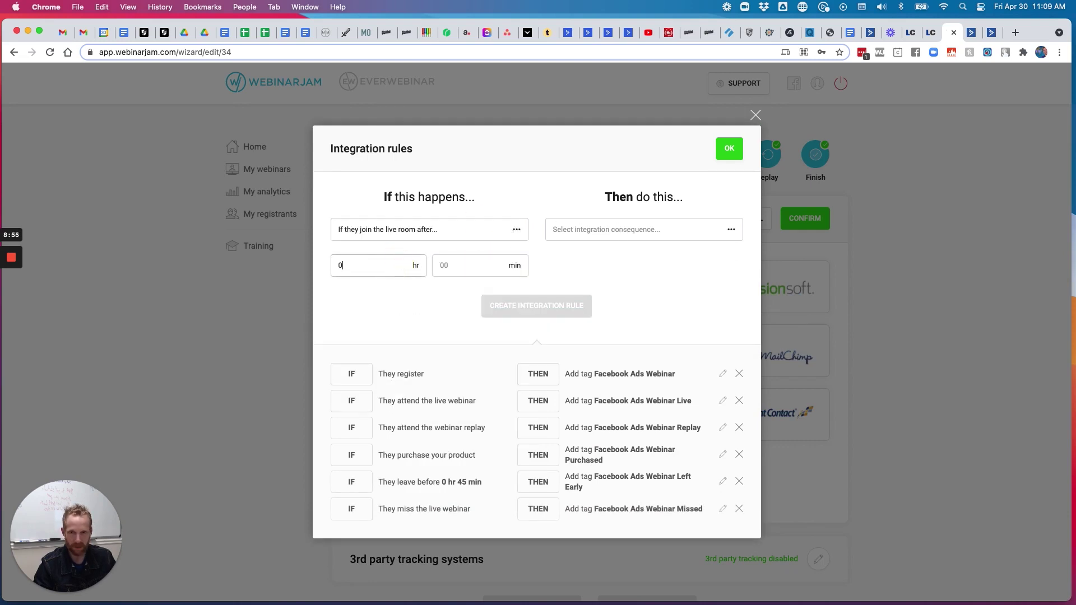
{"action": "left_click", "coordinate": [464, 265]}
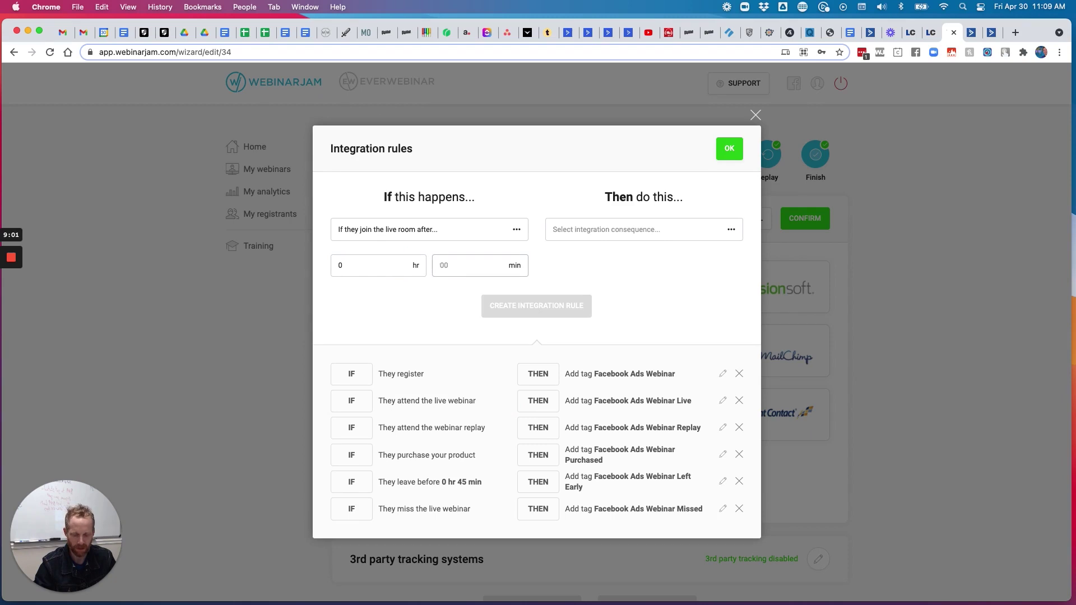
{"action": "left_click", "coordinate": [607, 230]}
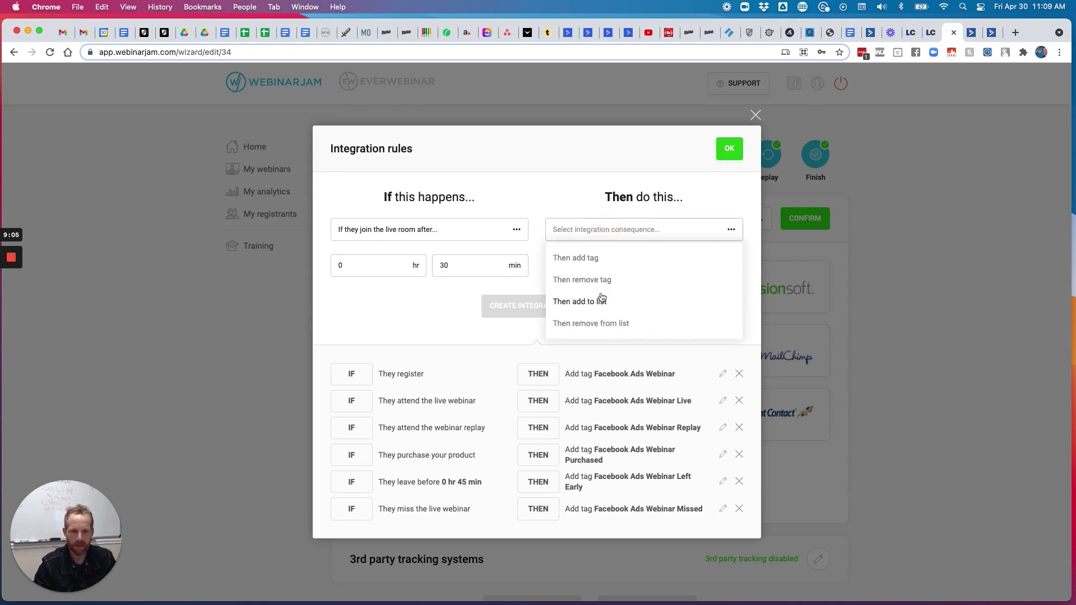
{"action": "left_click", "coordinate": [591, 257]}
{"action": "left_click", "coordinate": [591, 262]}
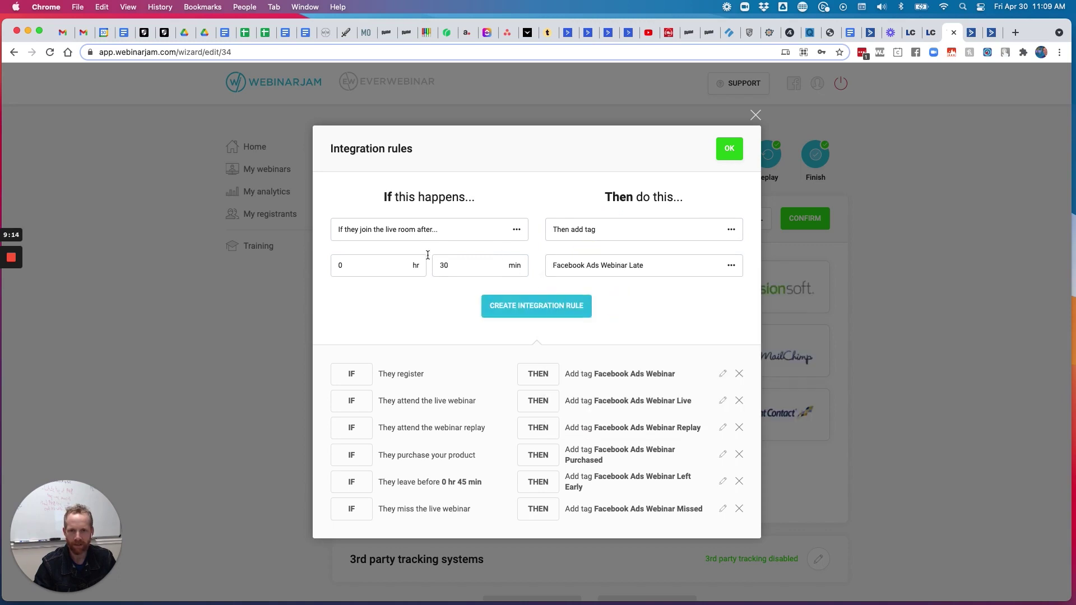
{"action": "double_click", "coordinate": [442, 266]}
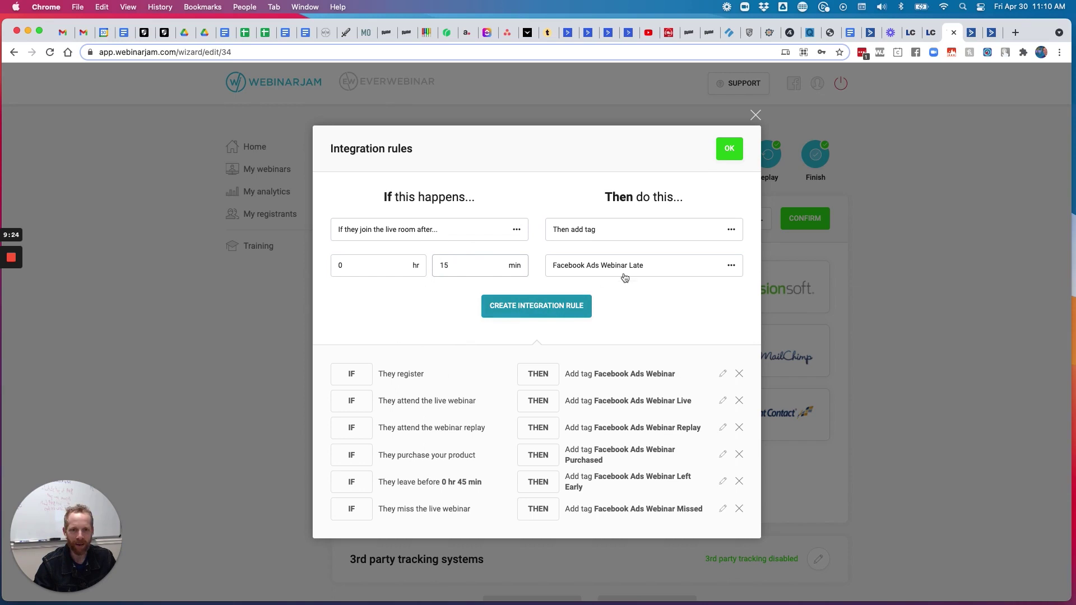
{"action": "left_click", "coordinate": [561, 310]}
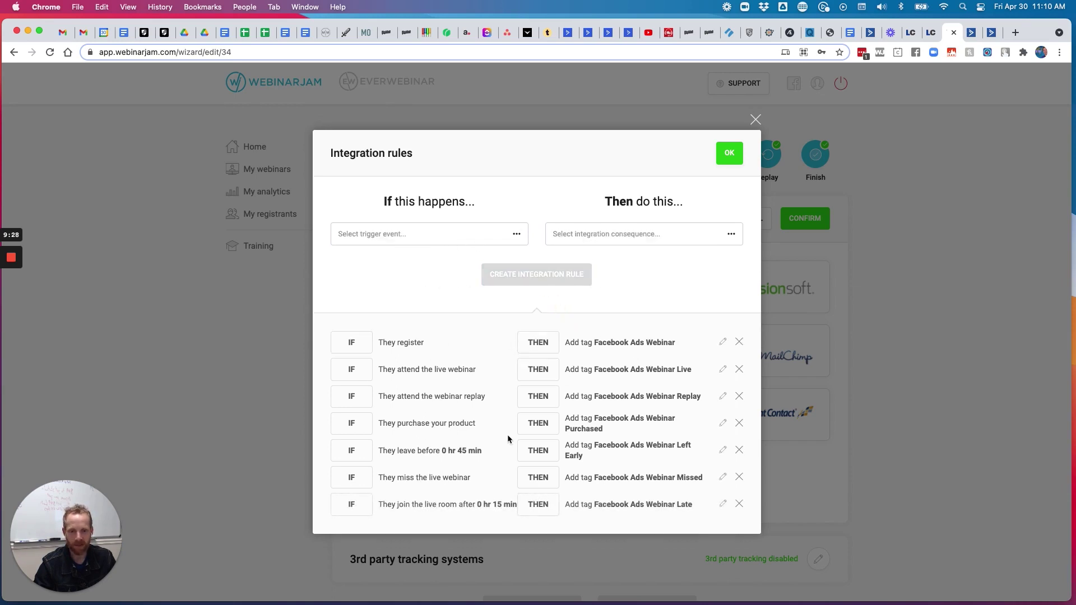
Save the integration rules and continue to the Thank You settings
{"action": "left_click", "coordinate": [729, 152]}
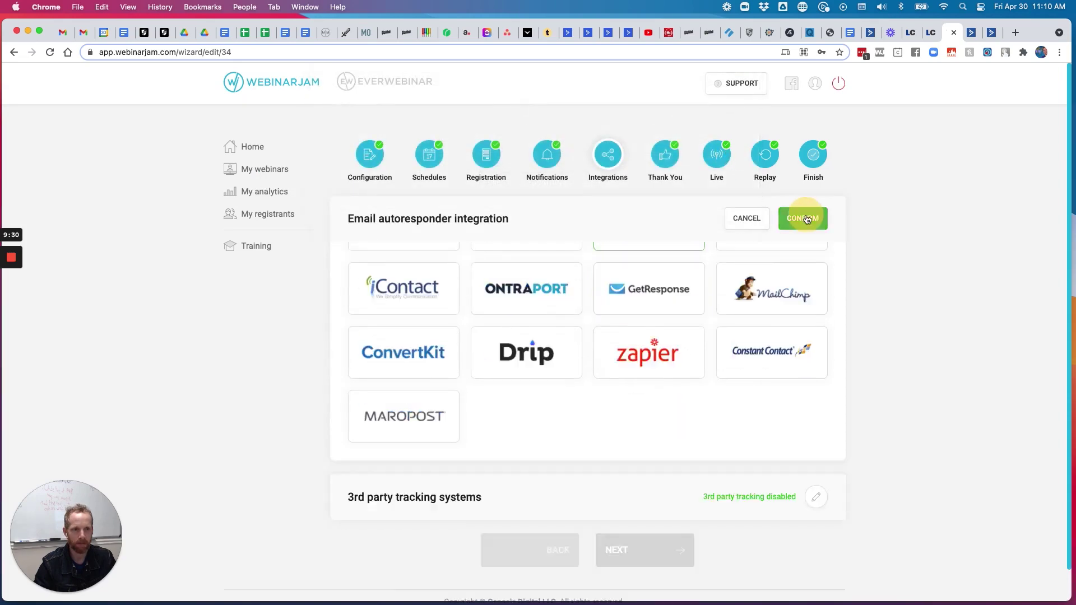
{"action": "left_click", "coordinate": [650, 331]}
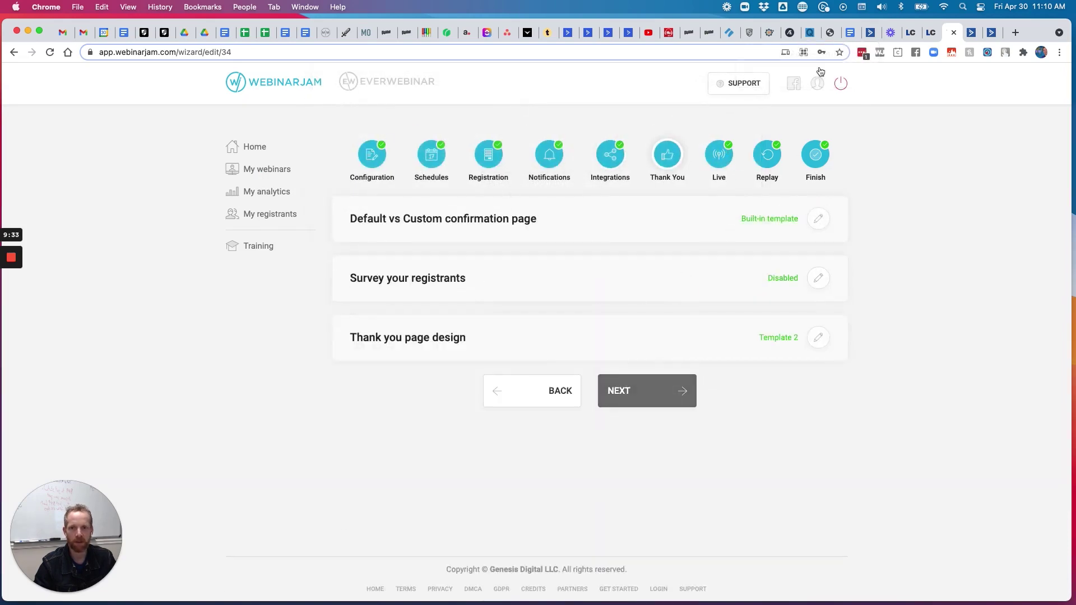
{"action": "left_click", "coordinate": [971, 32]}
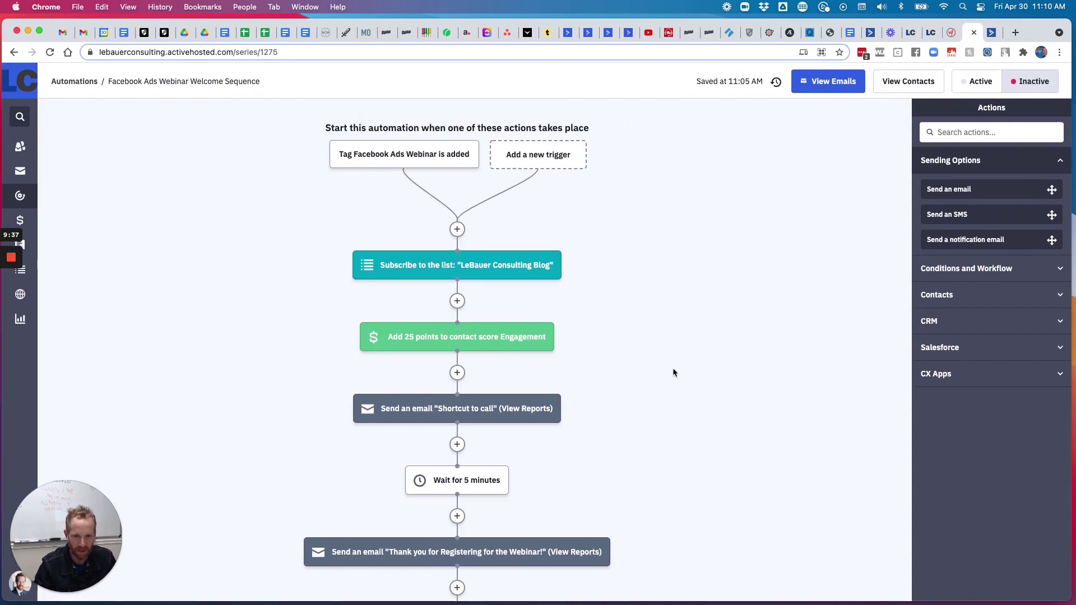
Move 'Thank you for Registering' above the 5-minute wait and 'Shortcut to call' after it
{"action": "scroll", "coordinate": [678, 361], "scroll_direction": "down", "scroll_amount": 5}
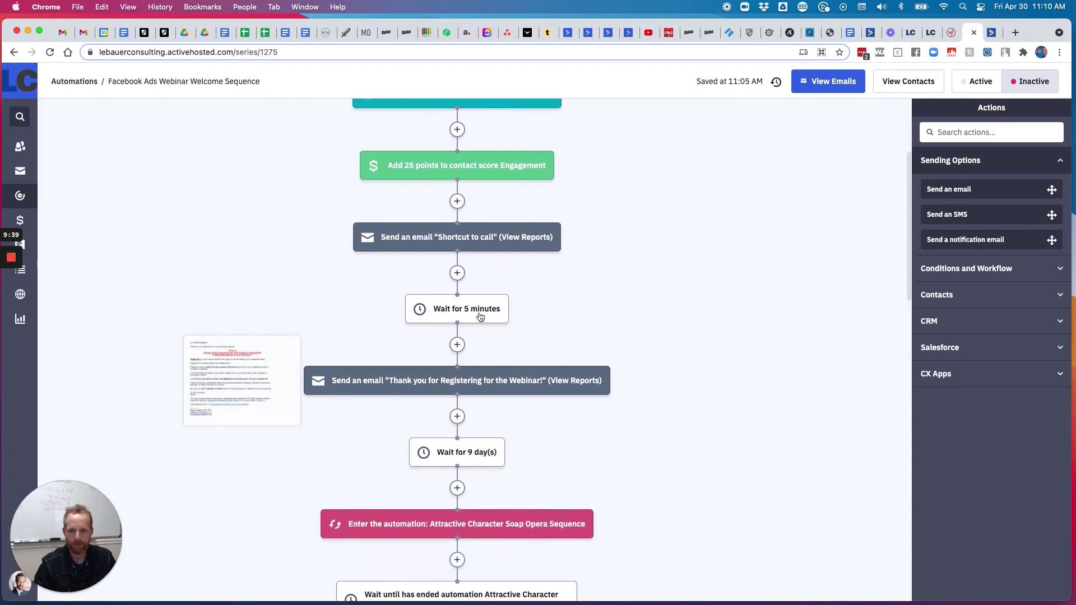
{"action": "left_click_drag", "start_coordinate": [468, 380], "coordinate": [458, 274]}
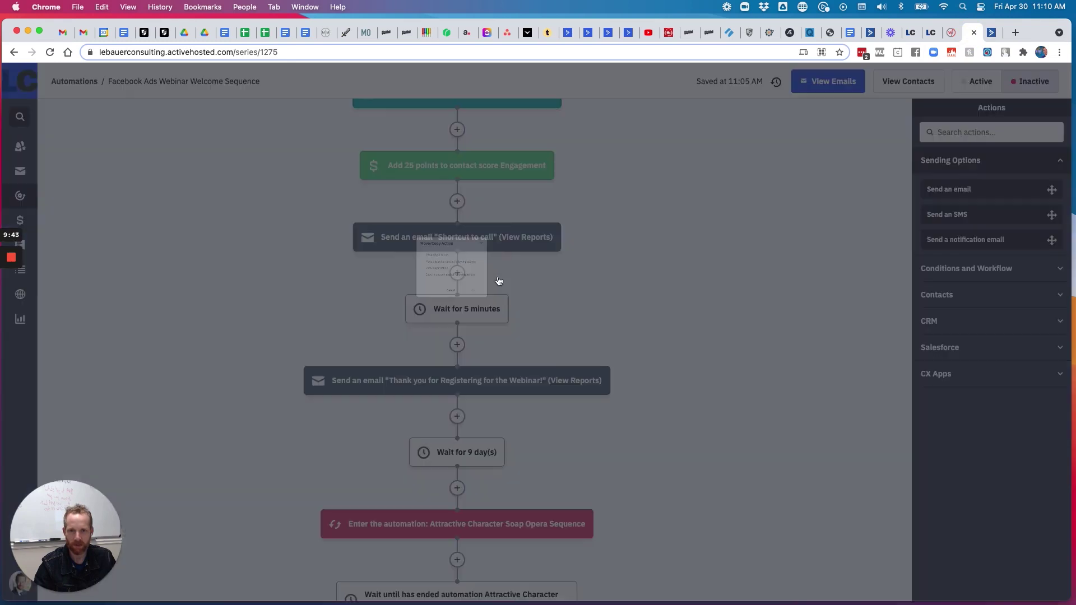
{"action": "left_click", "coordinate": [403, 232]}
{"action": "left_click", "coordinate": [511, 335]}
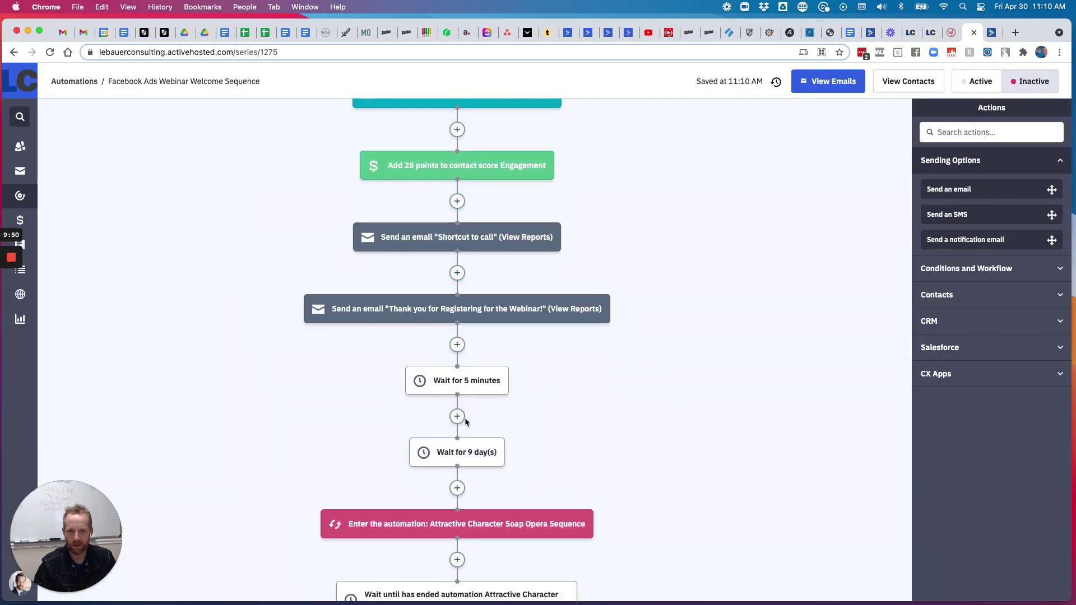
{"action": "left_click_drag", "start_coordinate": [511, 248], "coordinate": [457, 423]}
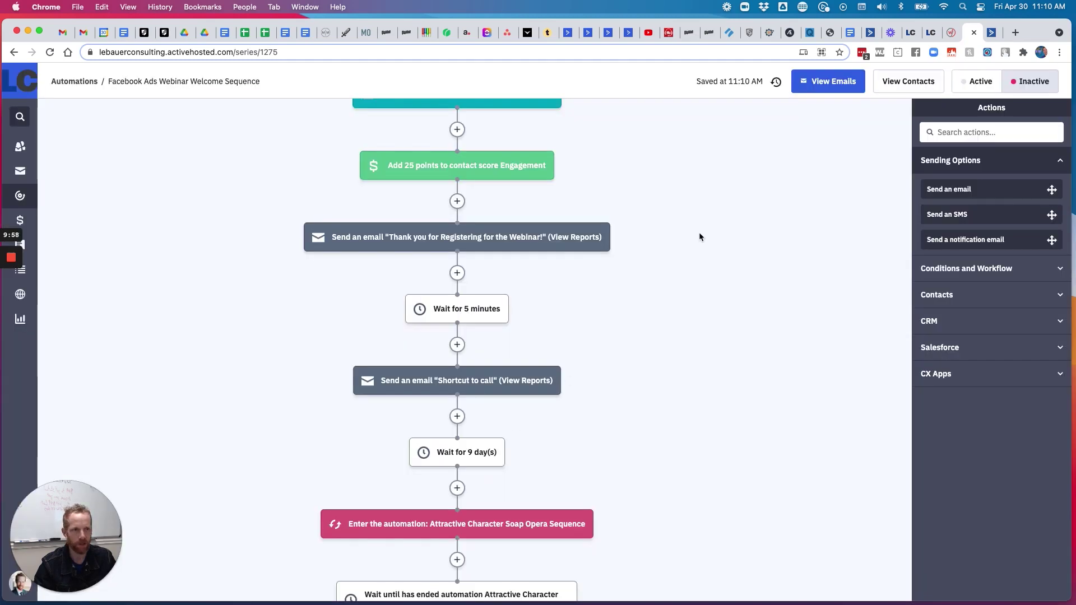
{"action": "scroll", "coordinate": [728, 302], "scroll_direction": "up", "scroll_amount": 5}
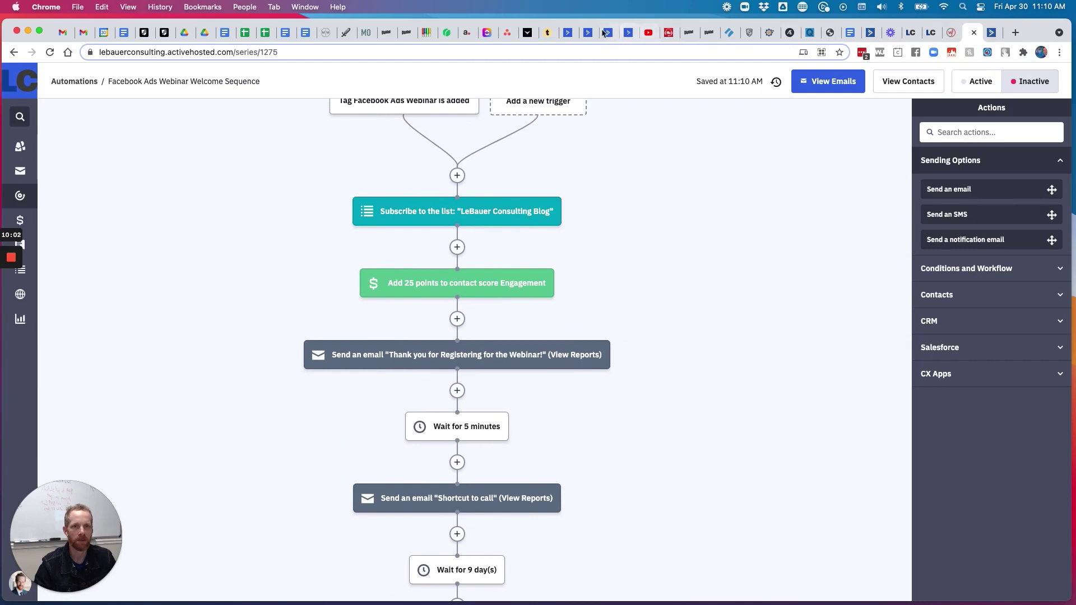
{"action": "left_click", "coordinate": [203, 7]}
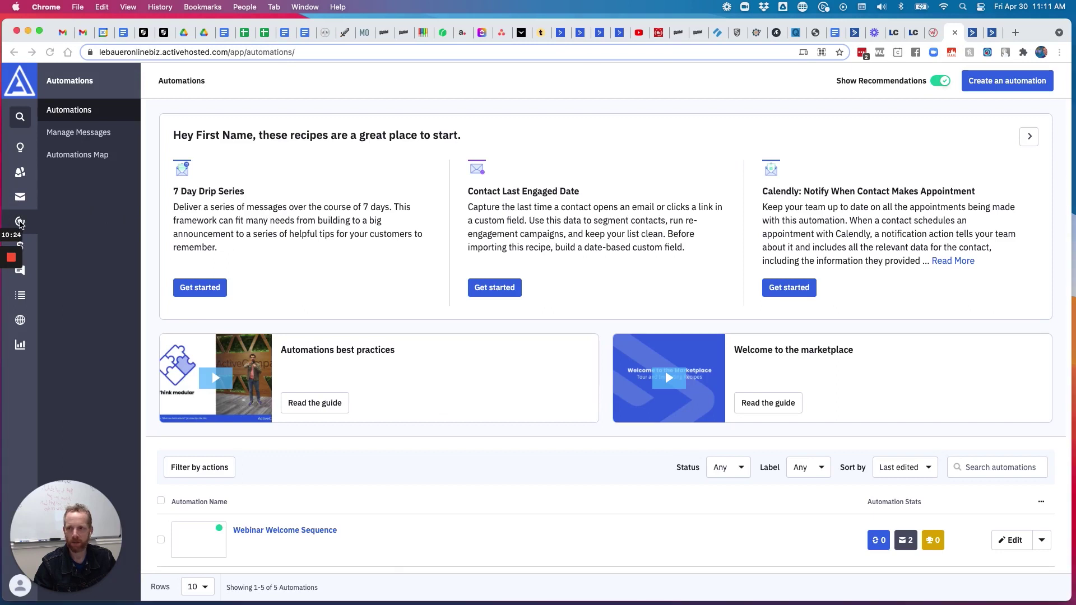
Show the other account's five automations and open Webinar Welcome Sequence
{"action": "left_click", "coordinate": [17, 222]}
{"action": "left_click", "coordinate": [25, 224]}
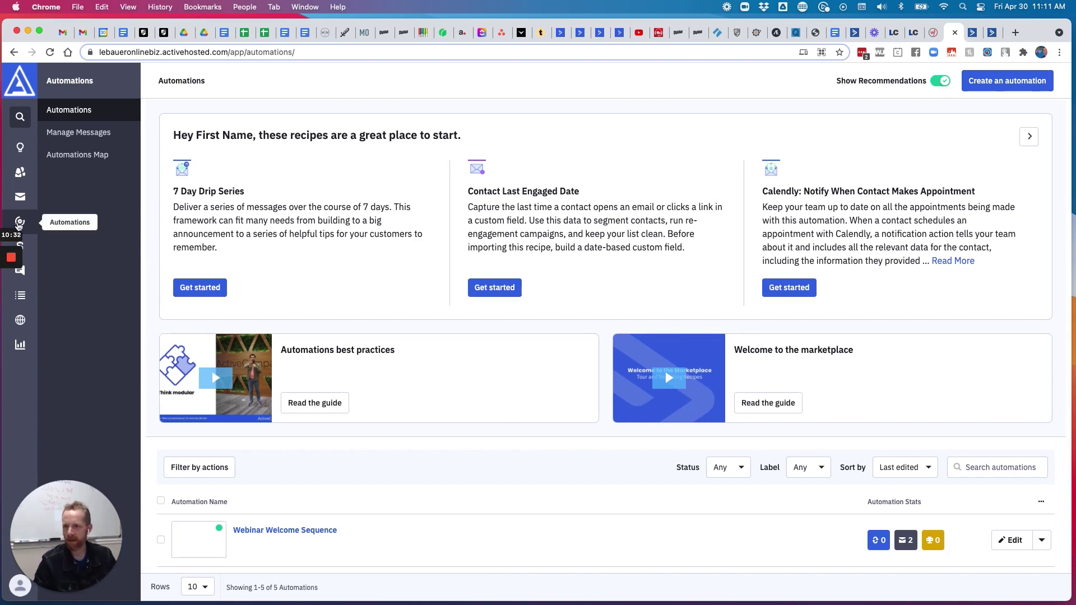
{"action": "left_click", "coordinate": [18, 223]}
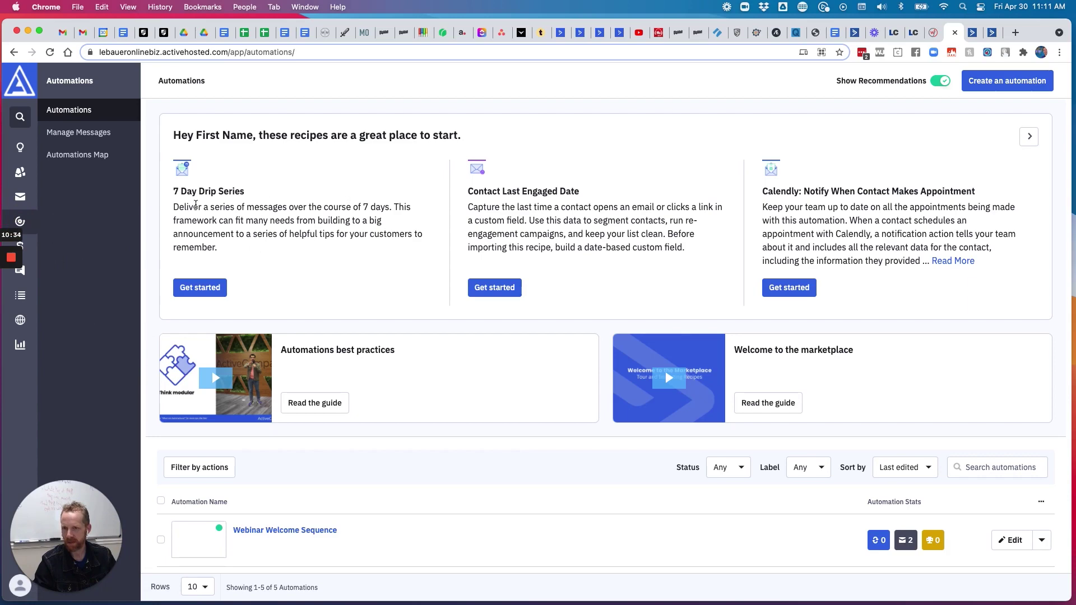
{"action": "scroll", "coordinate": [303, 246], "scroll_direction": "down", "scroll_amount": 5}
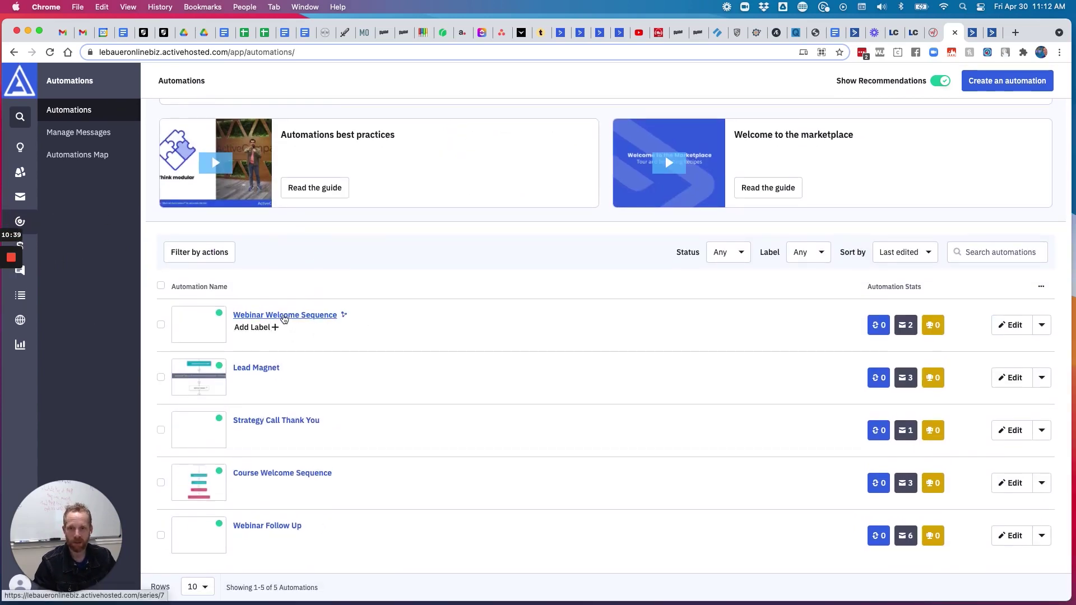
{"action": "left_click", "coordinate": [974, 31]}
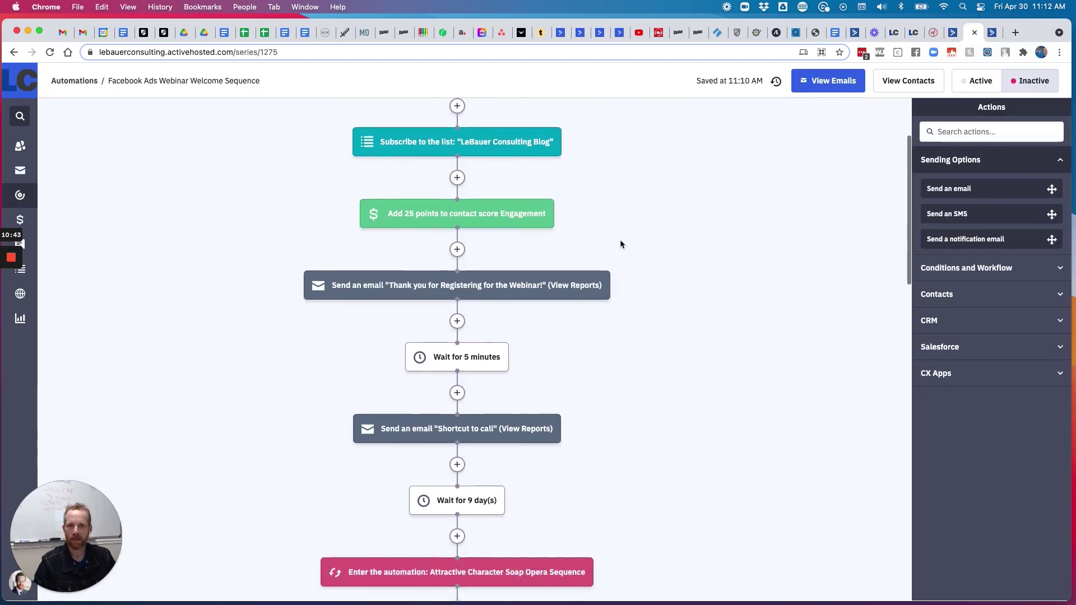
{"action": "scroll", "coordinate": [620, 240], "scroll_direction": "down", "scroll_amount": 3}
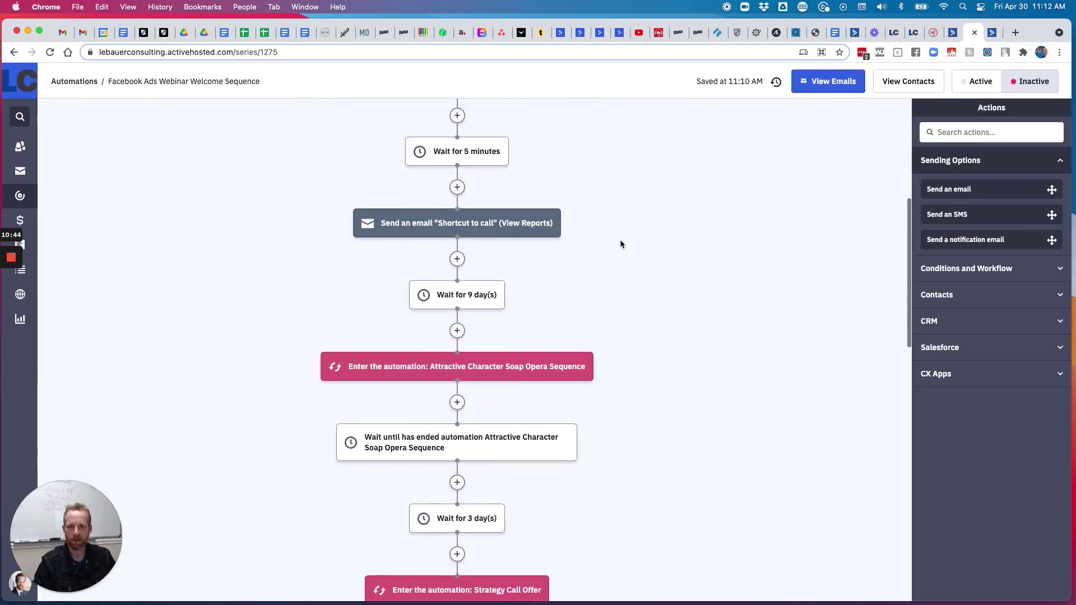
{"action": "left_click", "coordinate": [940, 34]}
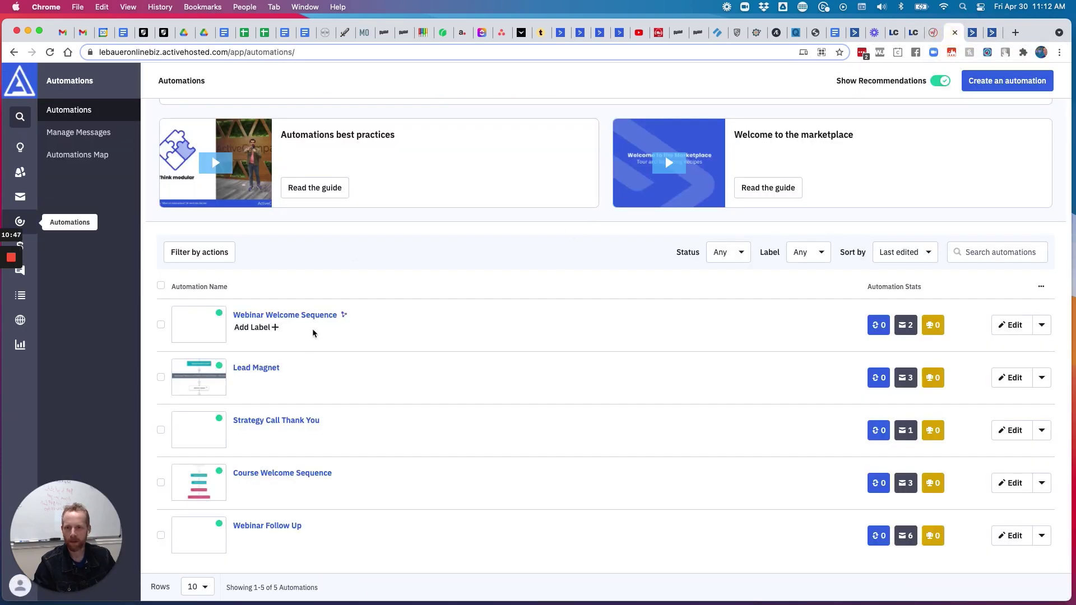
{"action": "left_click", "coordinate": [317, 319]}
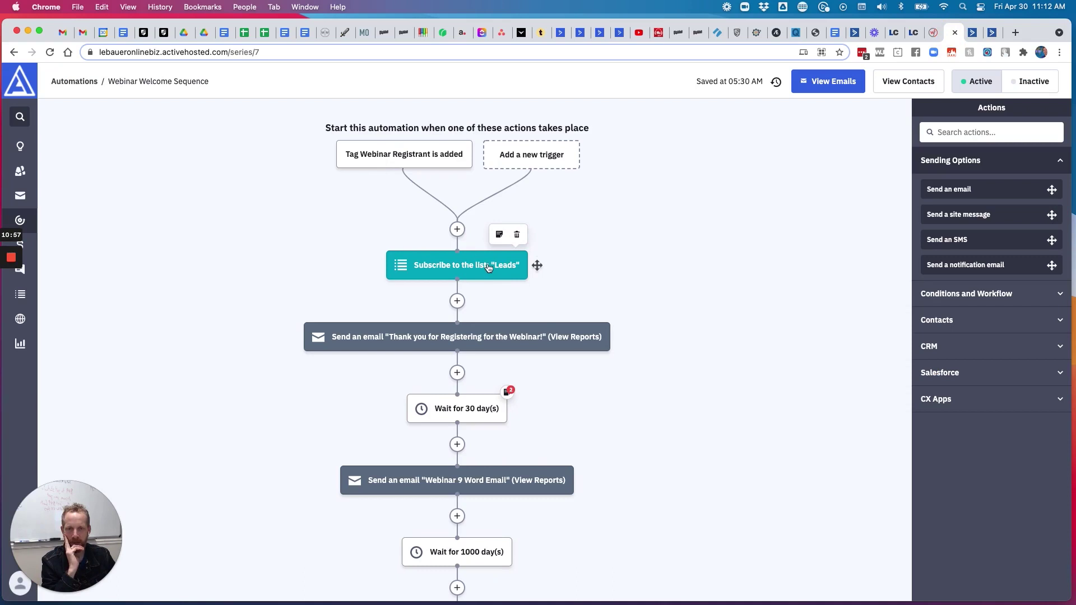
Scroll through the Webinar Welcome Sequence workflow to review its steps
{"action": "scroll", "coordinate": [536, 264], "scroll_direction": "down", "scroll_amount": 3}
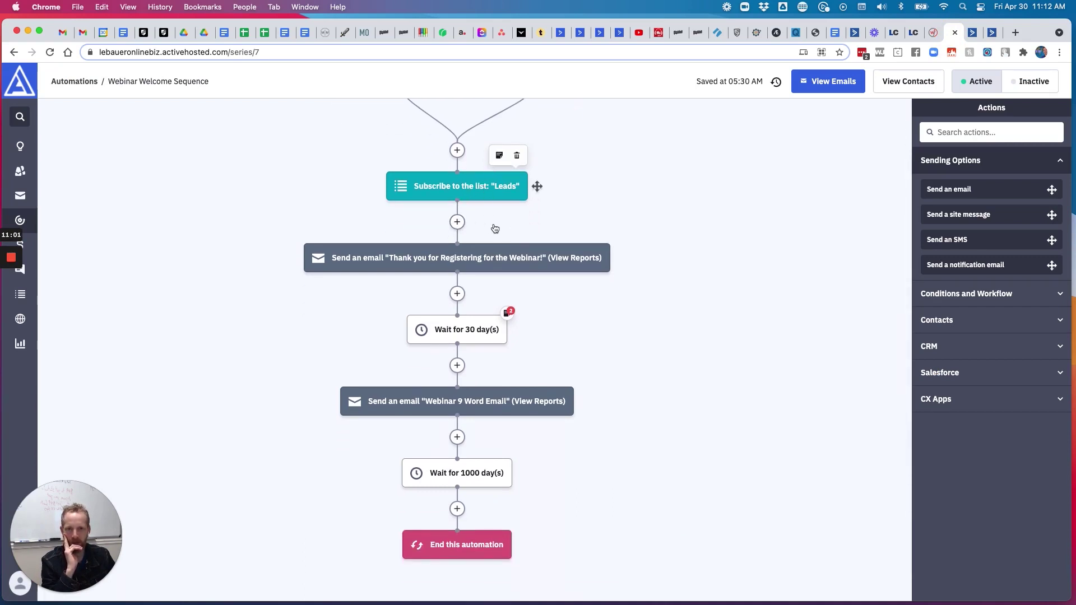
{"action": "mouse_move", "coordinate": [507, 263]}
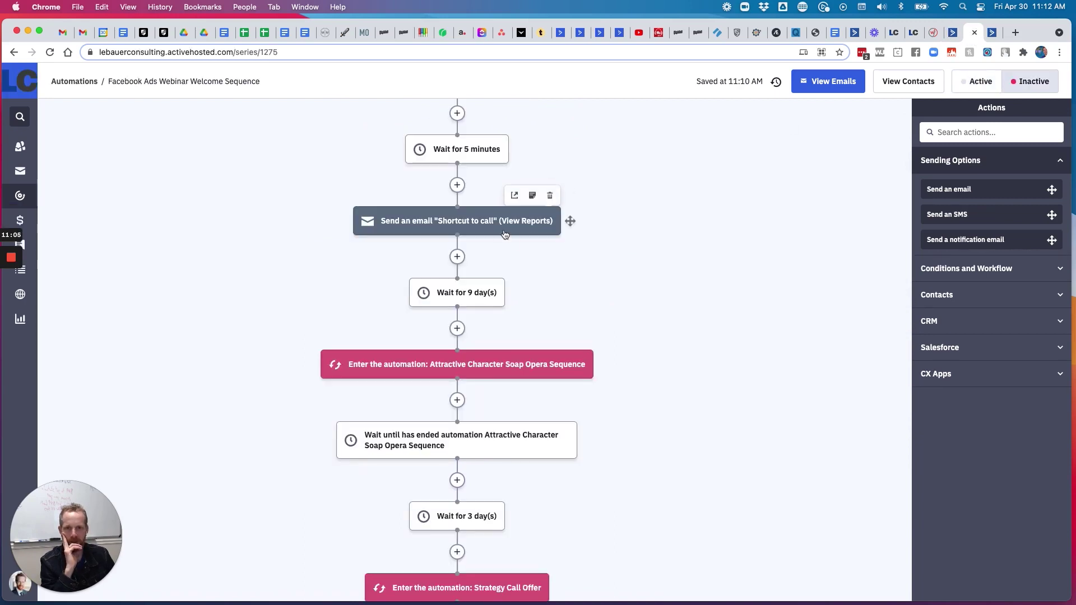
{"action": "scroll", "coordinate": [513, 239], "scroll_direction": "up", "scroll_amount": 5}
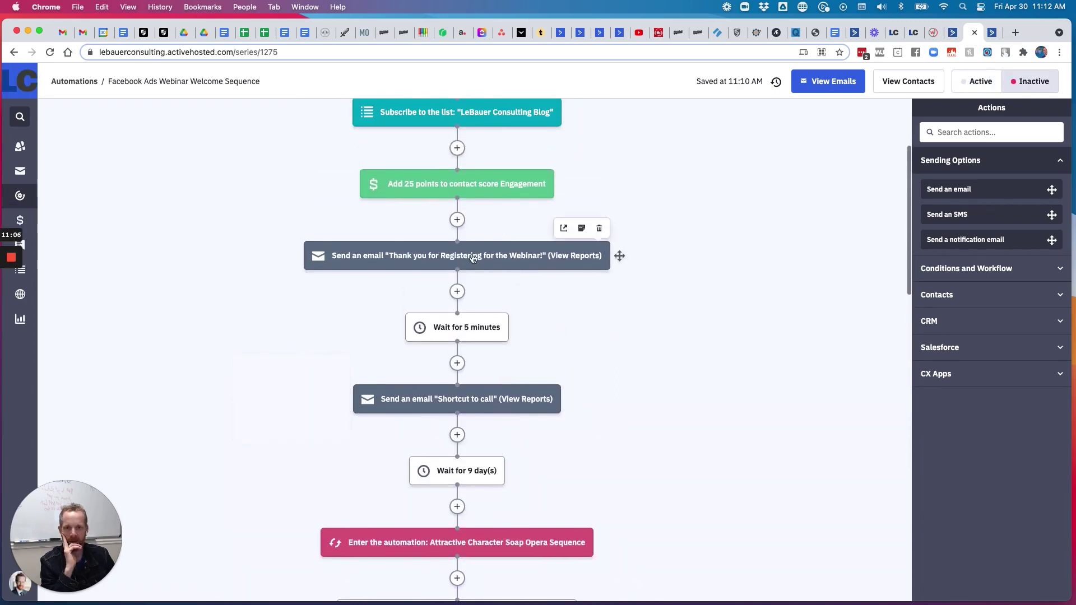
{"action": "scroll", "coordinate": [470, 241], "scroll_direction": "down", "scroll_amount": 5}
{"action": "scroll", "coordinate": [470, 241], "scroll_direction": "down", "scroll_amount": 5}
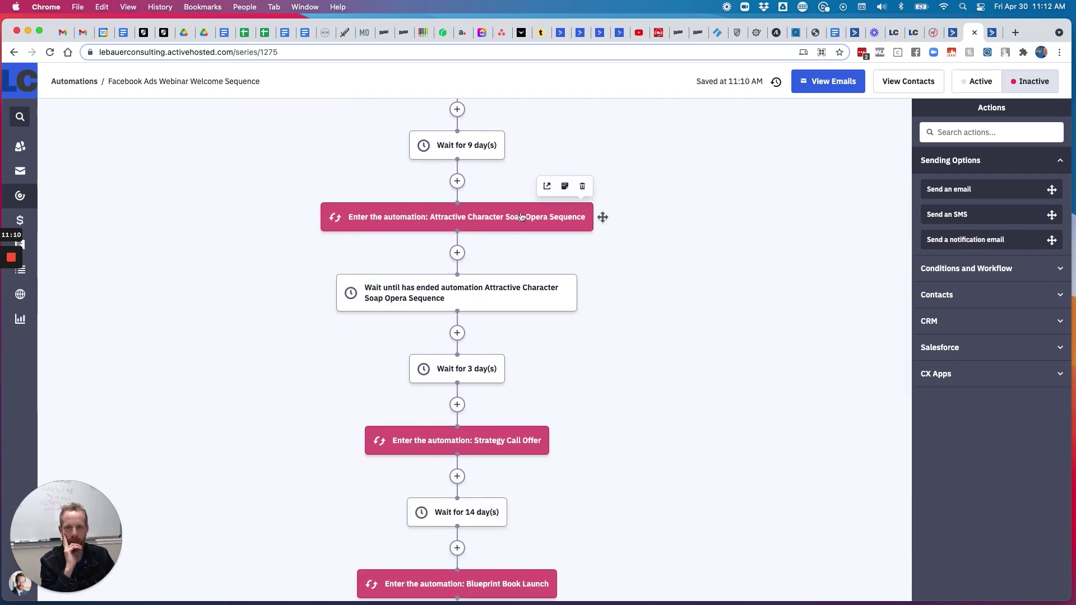
{"action": "scroll", "coordinate": [519, 208], "scroll_direction": "down", "scroll_amount": 4}
{"action": "scroll", "coordinate": [469, 313], "scroll_direction": "down", "scroll_amount": 7}
{"action": "scroll", "coordinate": [505, 363], "scroll_direction": "down", "scroll_amount": 3}
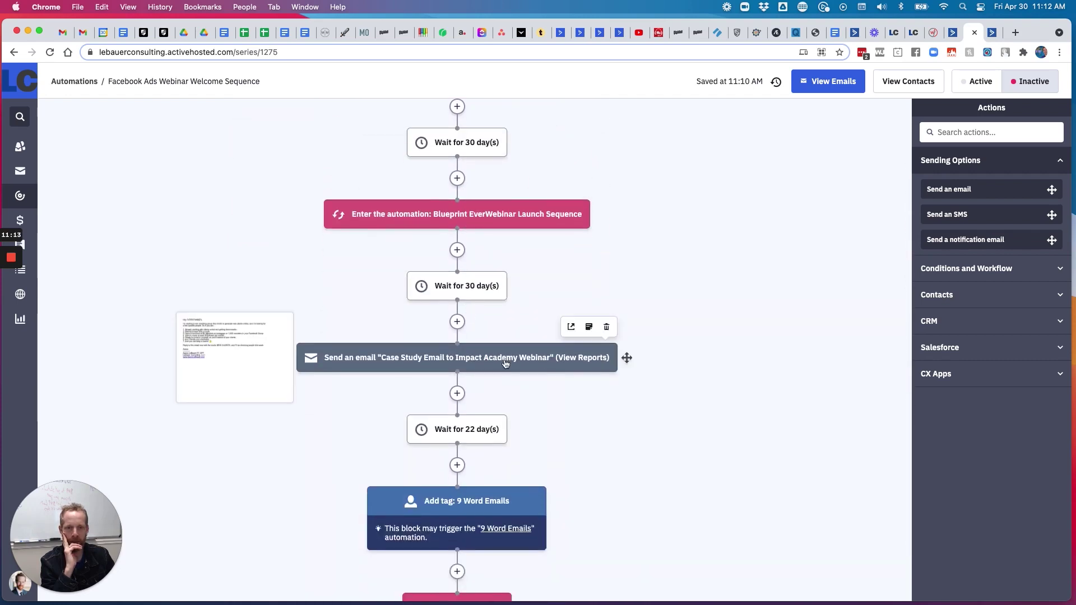
Check which email the 9 Word step sends, then cancel without changes
{"action": "left_click", "coordinate": [952, 32]}
{"action": "left_click", "coordinate": [458, 404]}
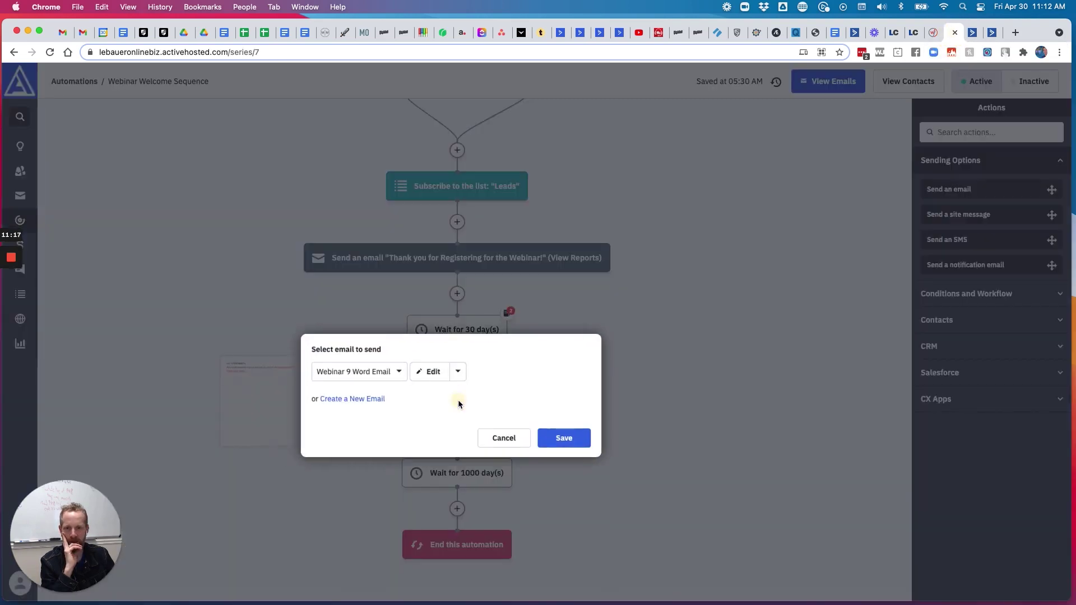
{"action": "mouse_move", "coordinate": [429, 373]}
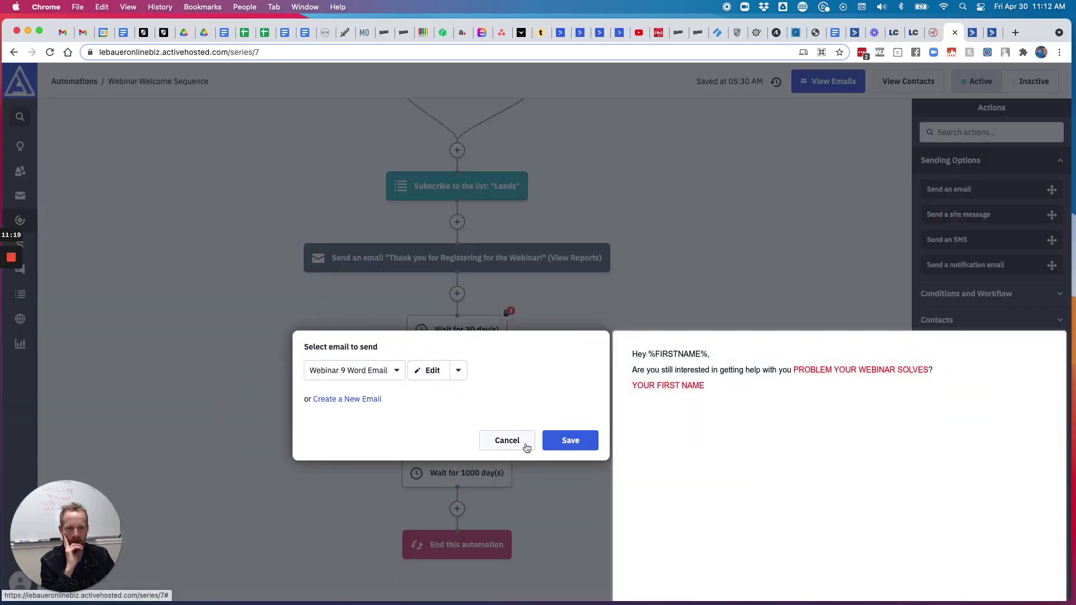
{"action": "left_click", "coordinate": [504, 440]}
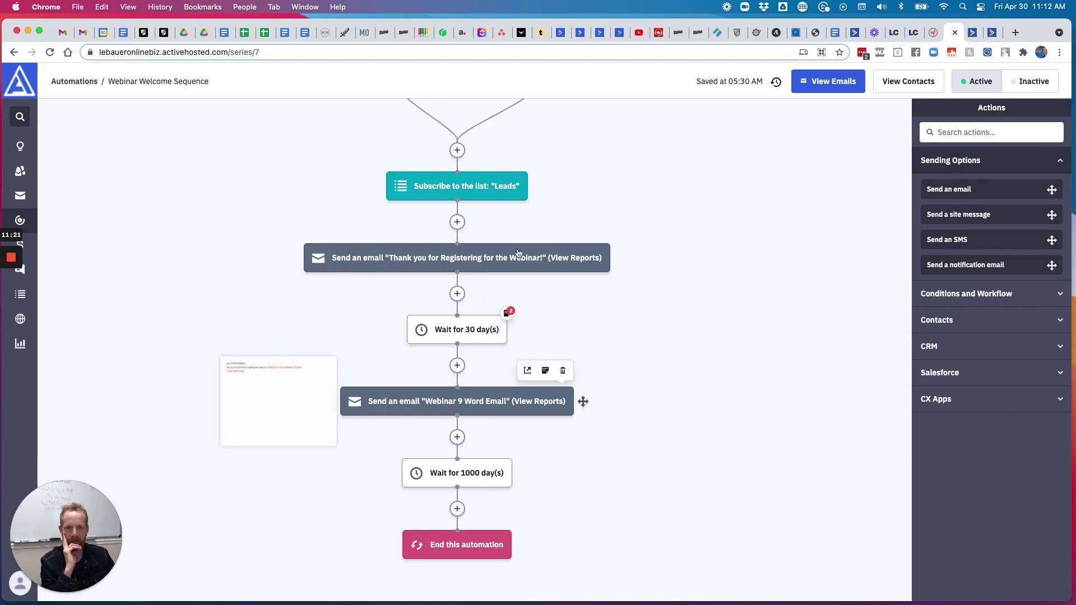
{"action": "left_click", "coordinate": [973, 32]}
Review the Facebook Ads sequence and open its 'Thank you for Registering for the Webinar!' email
{"action": "scroll", "coordinate": [588, 320], "scroll_direction": "up", "scroll_amount": 15}
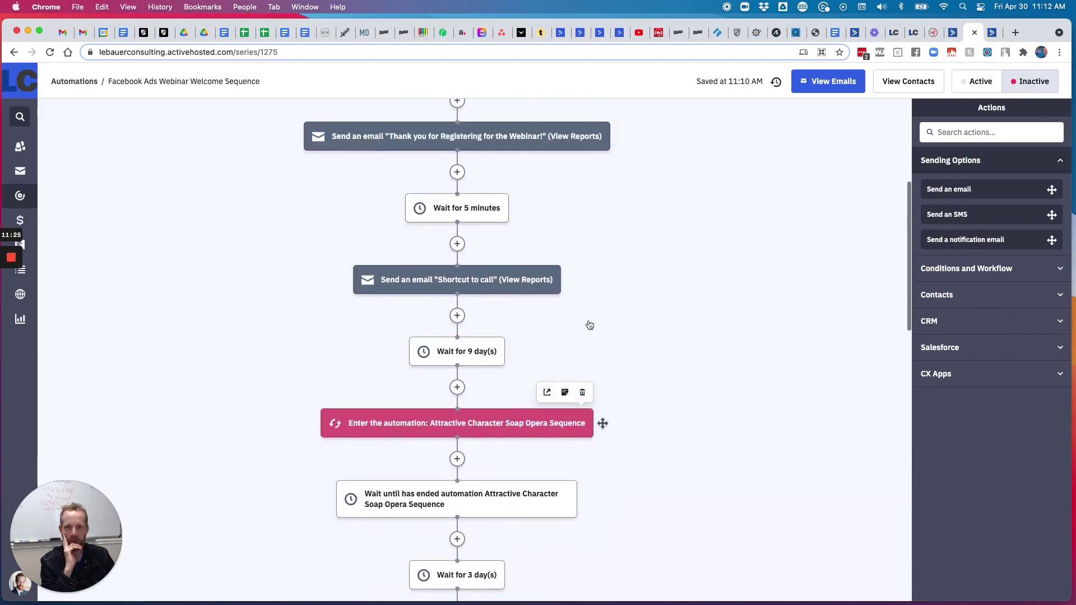
{"action": "scroll", "coordinate": [588, 322], "scroll_direction": "down", "scroll_amount": 3}
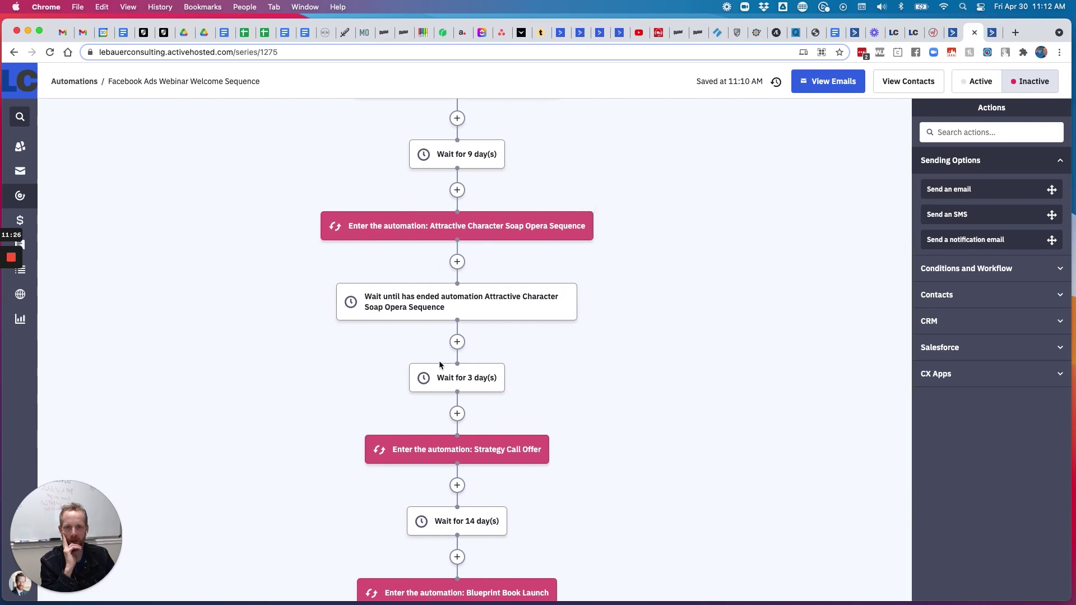
{"action": "scroll", "coordinate": [438, 361], "scroll_direction": "down", "scroll_amount": 2}
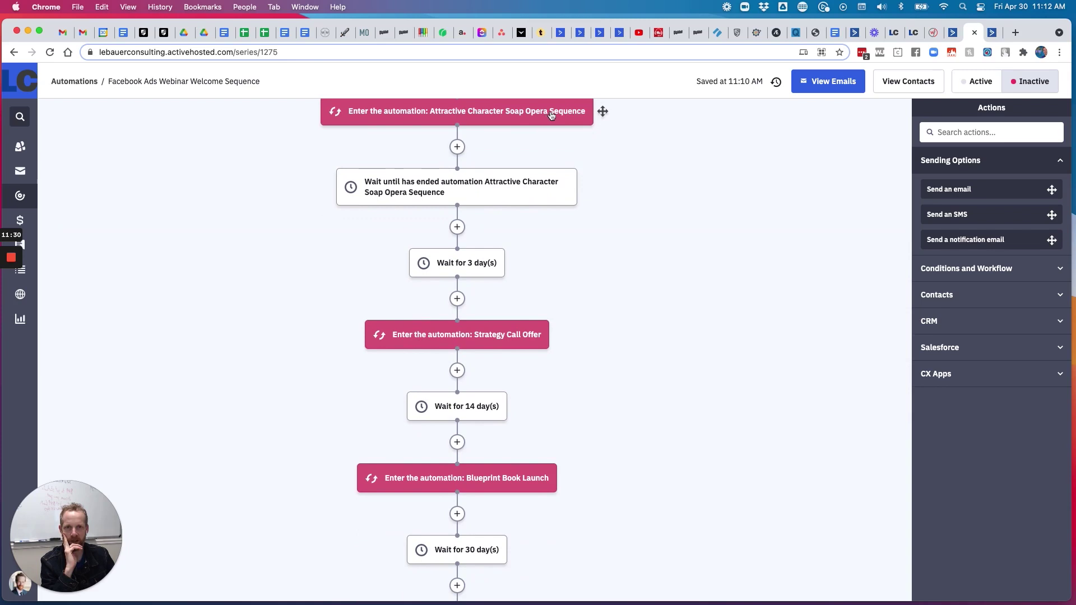
{"action": "scroll", "coordinate": [557, 335], "scroll_direction": "down", "scroll_amount": 3}
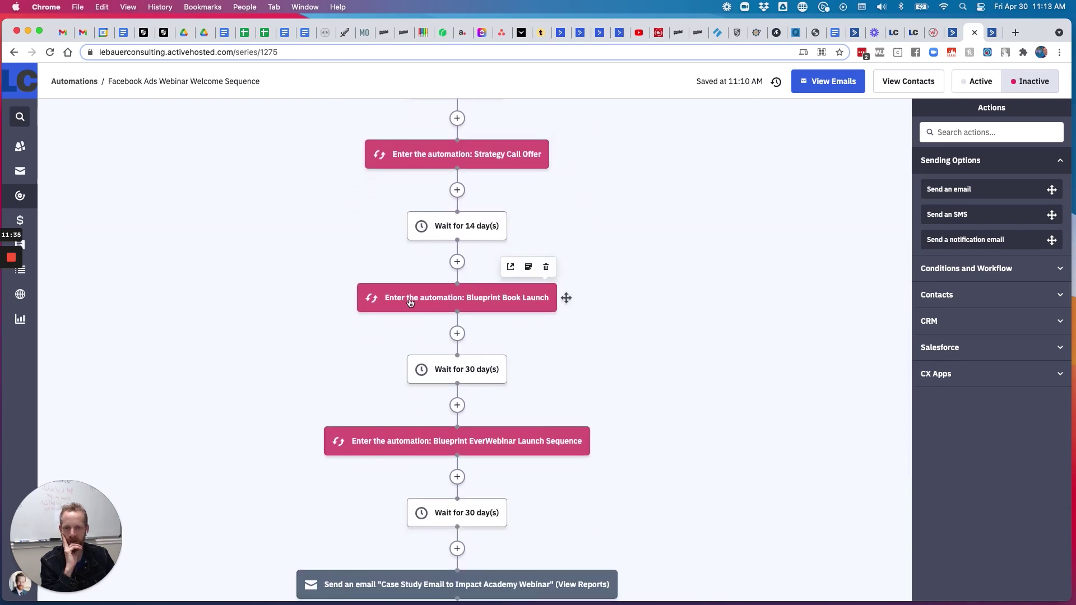
{"action": "scroll", "coordinate": [514, 298], "scroll_direction": "down", "scroll_amount": 3}
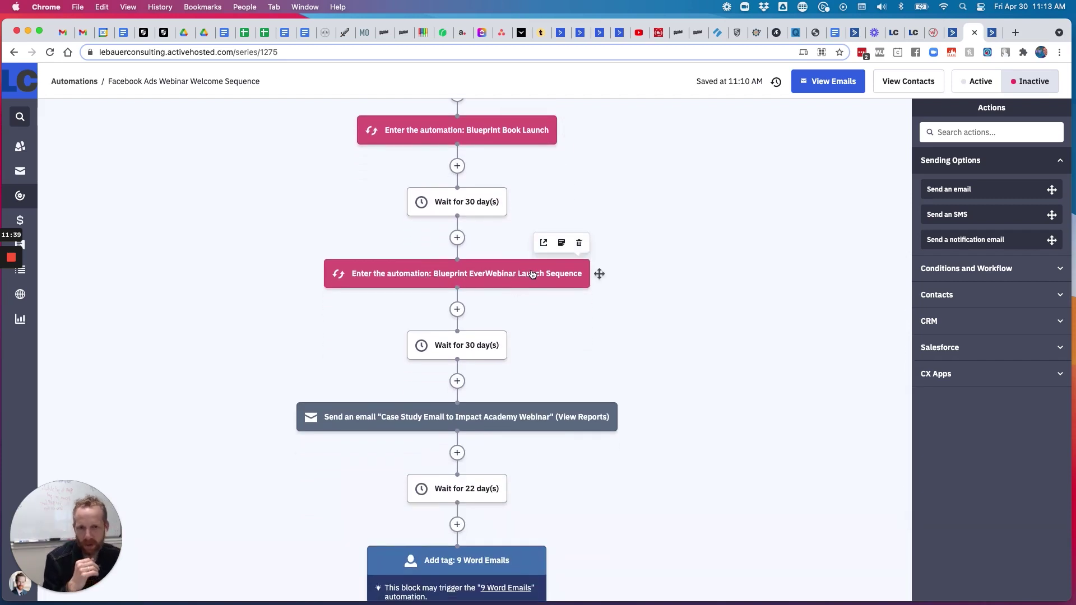
{"action": "scroll", "coordinate": [532, 275], "scroll_direction": "down", "scroll_amount": 3}
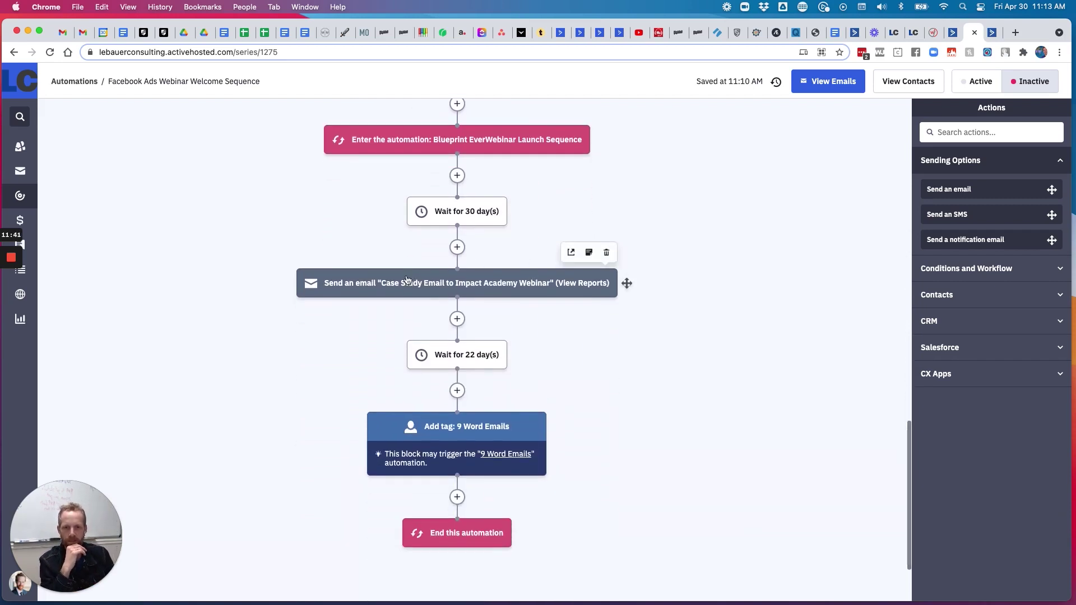
{"action": "mouse_move", "coordinate": [517, 290]}
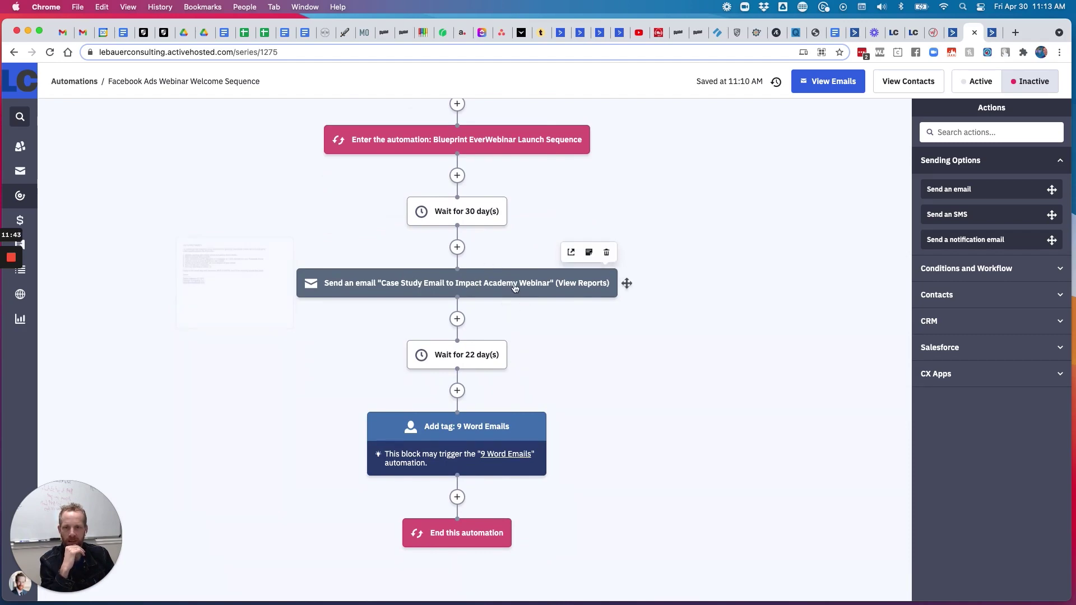
{"action": "scroll", "coordinate": [566, 354], "scroll_direction": "down", "scroll_amount": 2}
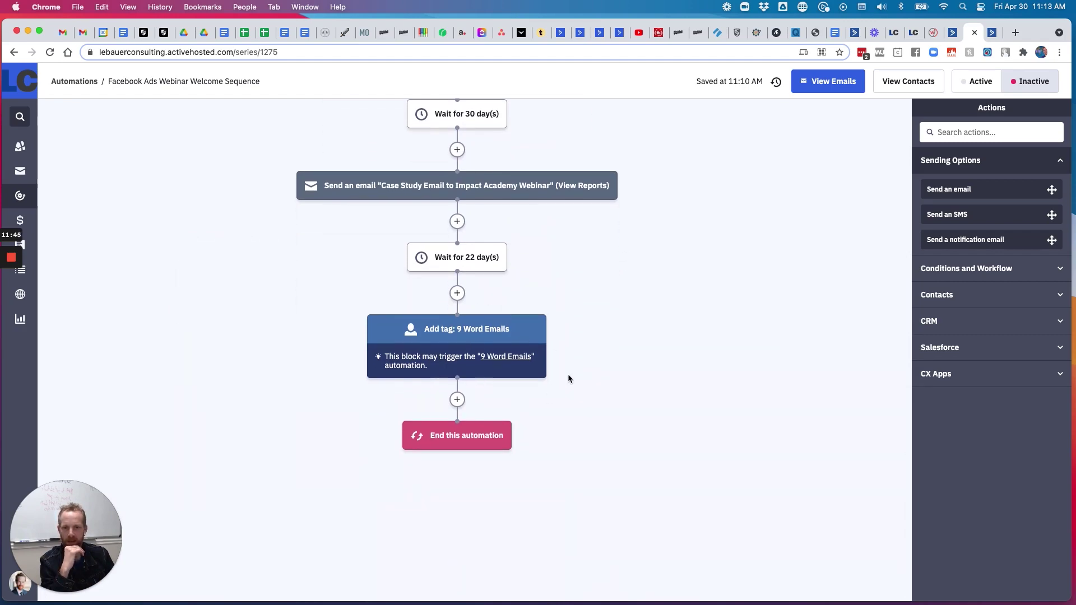
{"action": "scroll", "coordinate": [663, 343], "scroll_direction": "up", "scroll_amount": 15}
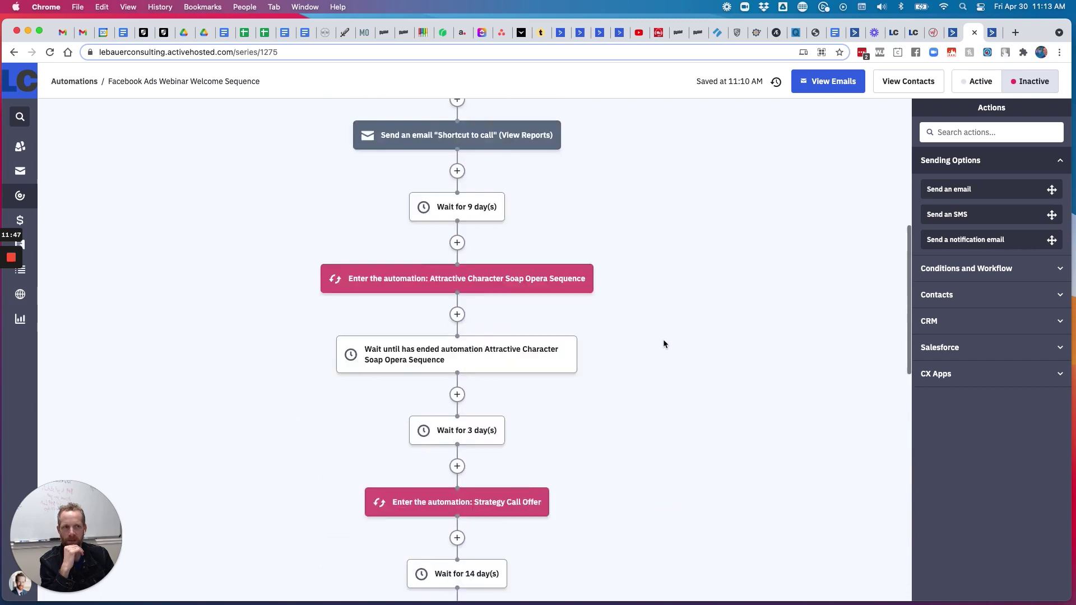
{"action": "scroll", "coordinate": [664, 344], "scroll_direction": "up", "scroll_amount": 3}
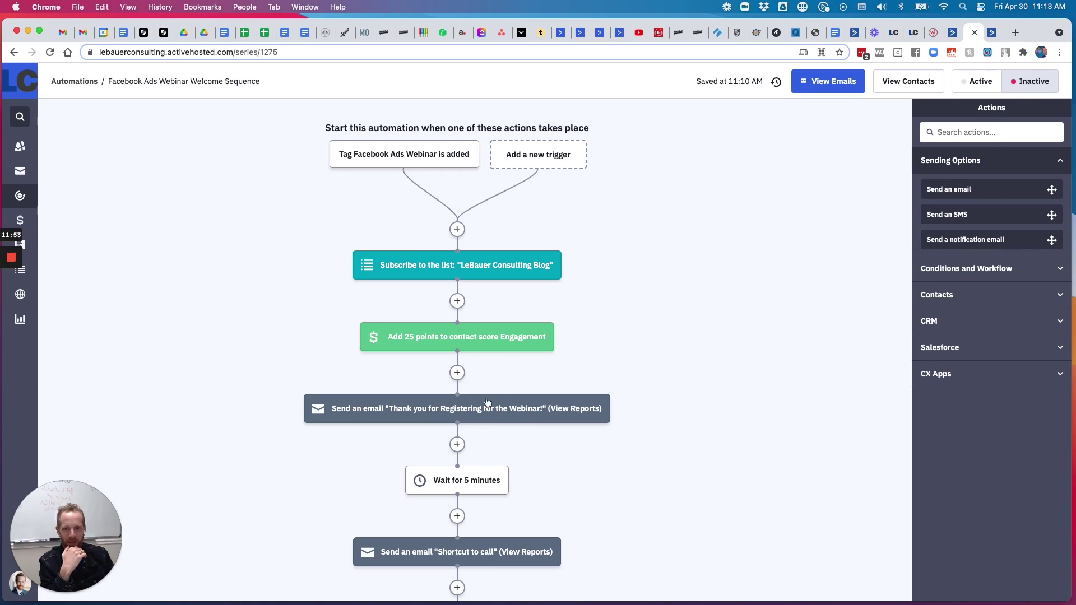
{"action": "mouse_move", "coordinate": [487, 402]}
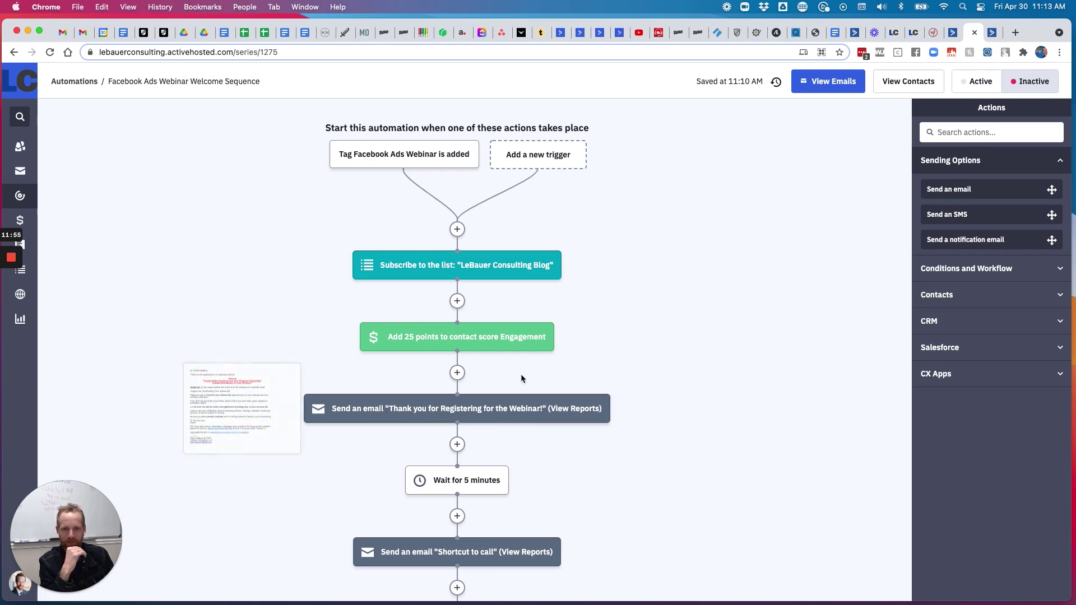
{"action": "scroll", "coordinate": [622, 361], "scroll_direction": "down", "scroll_amount": 3}
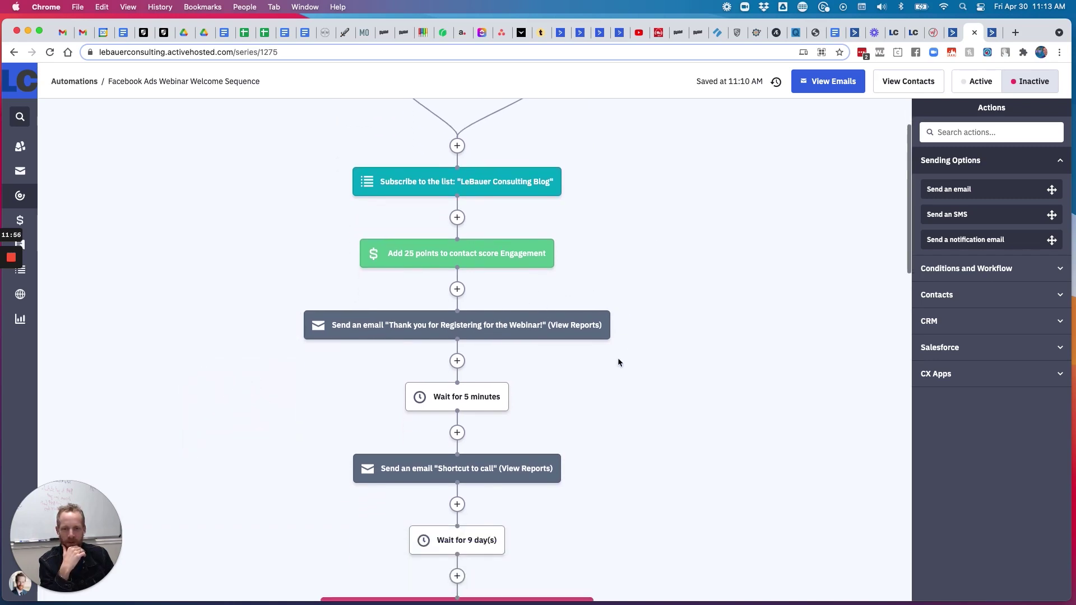
{"action": "left_click", "coordinate": [470, 328]}
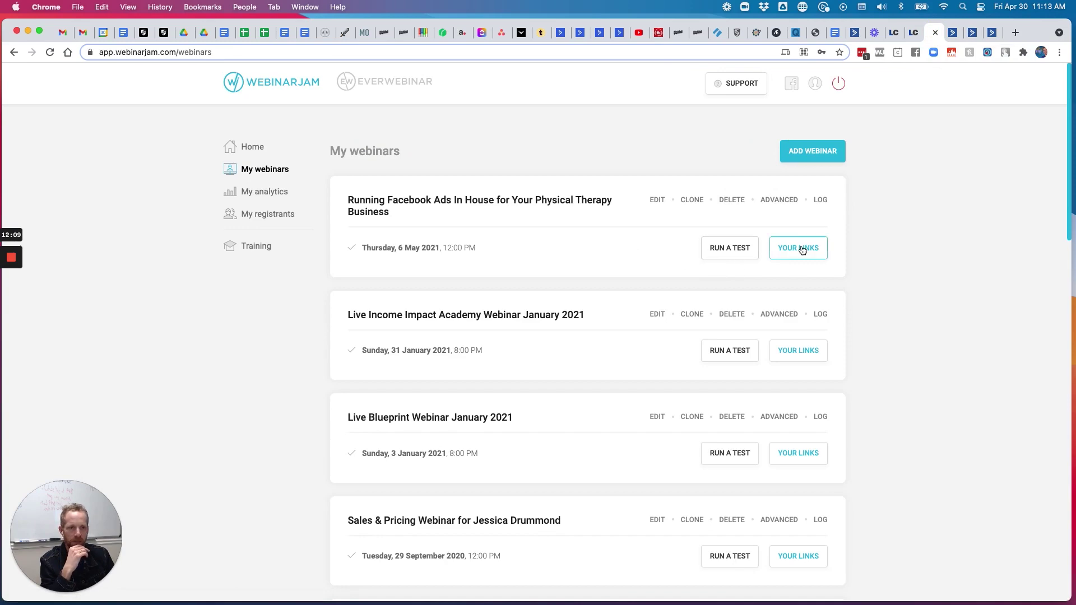
Open the first webinar's registration page from YOUR LINKS and select its headline
{"action": "left_click", "coordinate": [799, 247]}
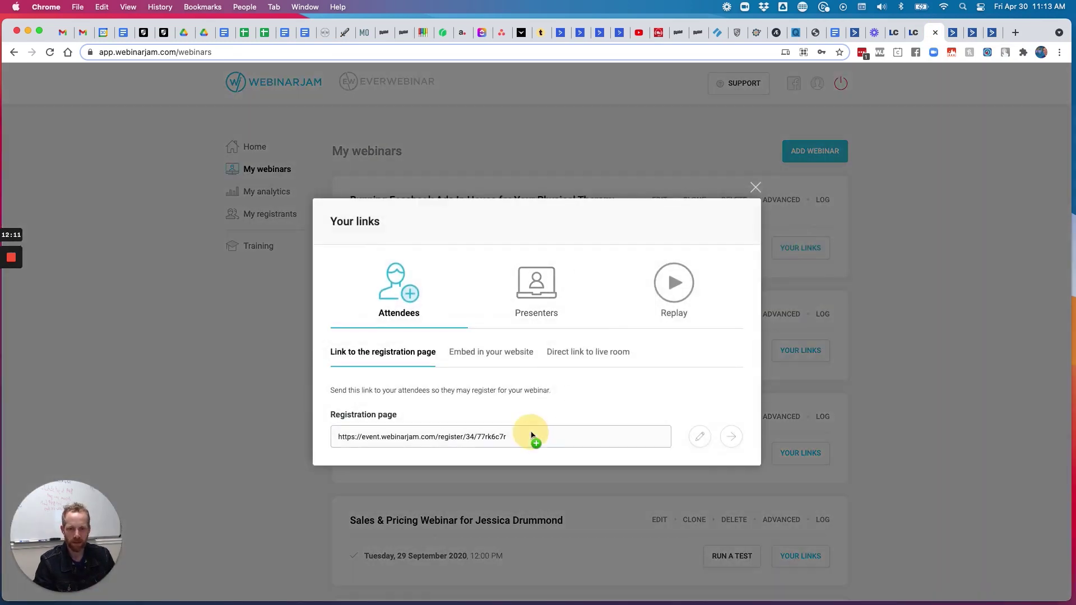
{"action": "left_click", "coordinate": [731, 437]}
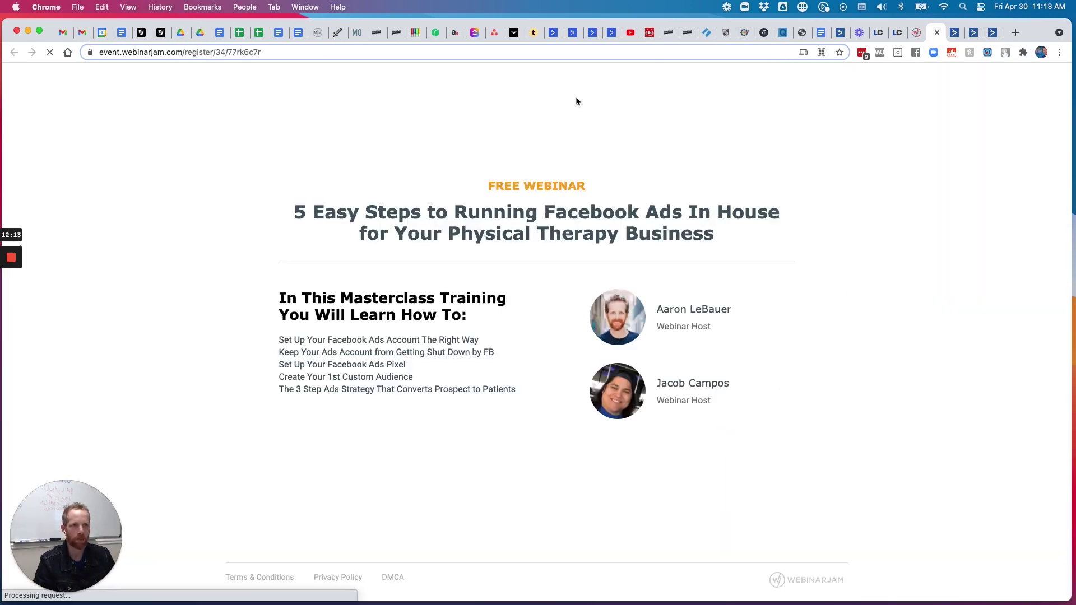
{"action": "left_click_drag", "start_coordinate": [294, 208], "coordinate": [717, 237]}
{"action": "key", "text": "super+c"}
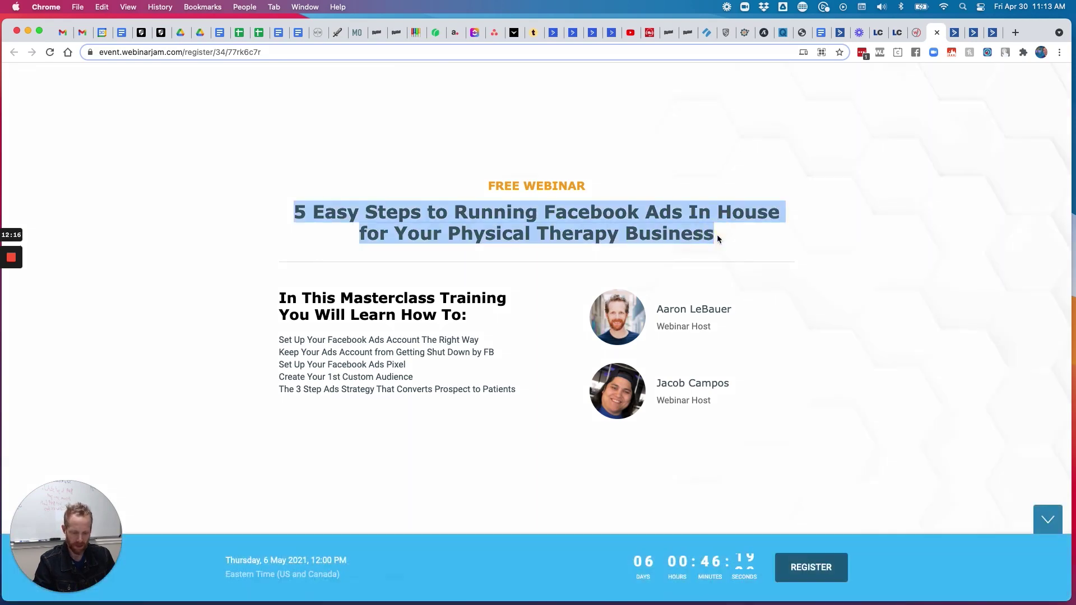
{"action": "left_click", "coordinate": [952, 34]}
Replace the red heading with the webinar title, removing 'In House' and adding 'without Hiring an Expensive Ad Agency'
{"action": "left_click_drag", "start_coordinate": [952, 35], "coordinate": [913, 35]}
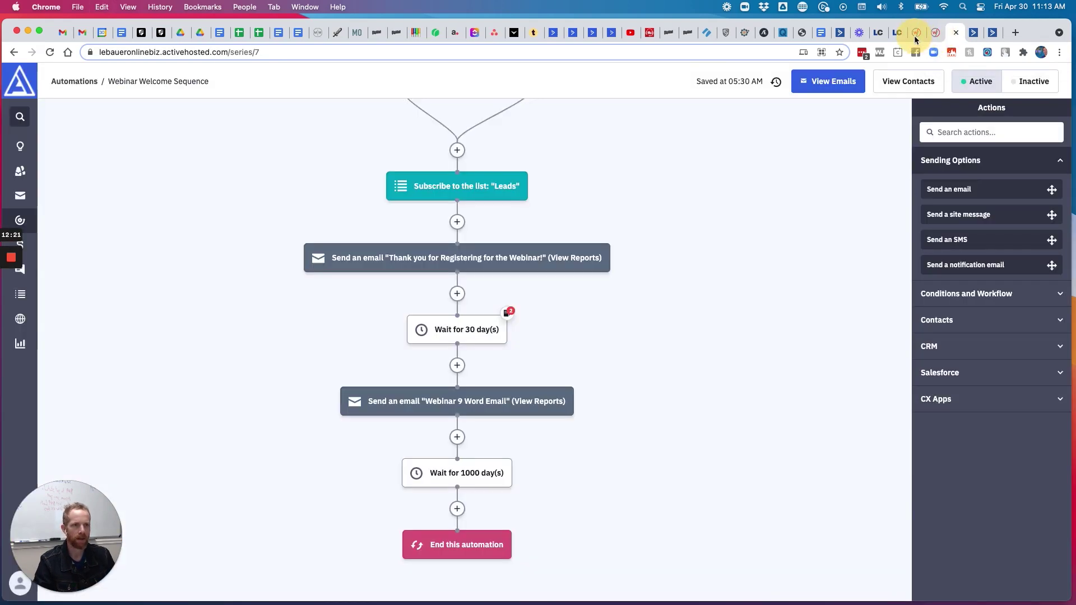
{"action": "left_click", "coordinate": [975, 32]}
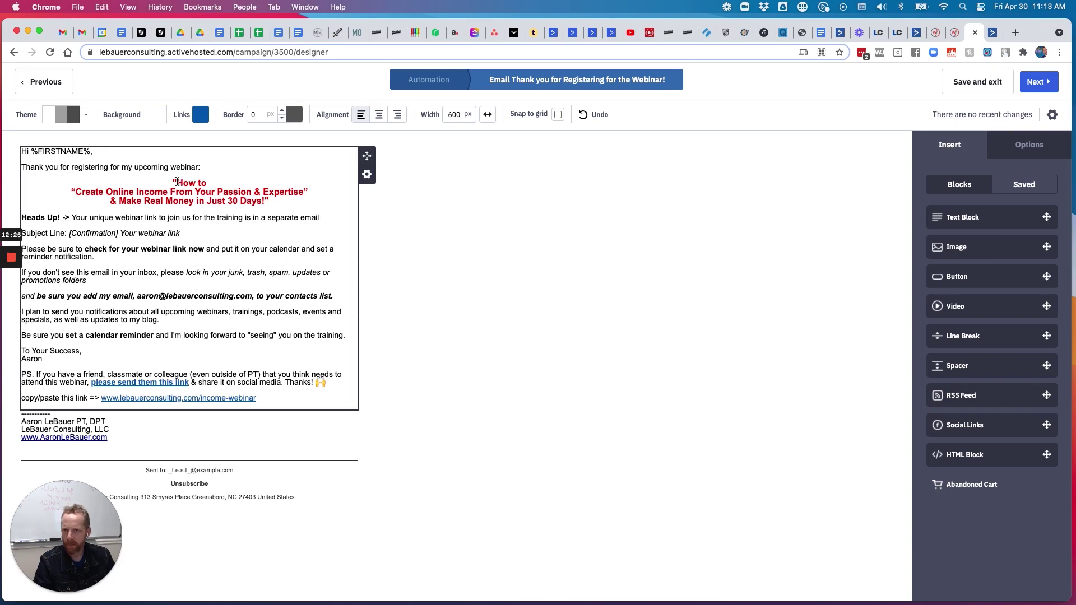
{"action": "left_click_drag", "start_coordinate": [267, 201], "coordinate": [48, 193]}
{"action": "key", "text": "super+v"}
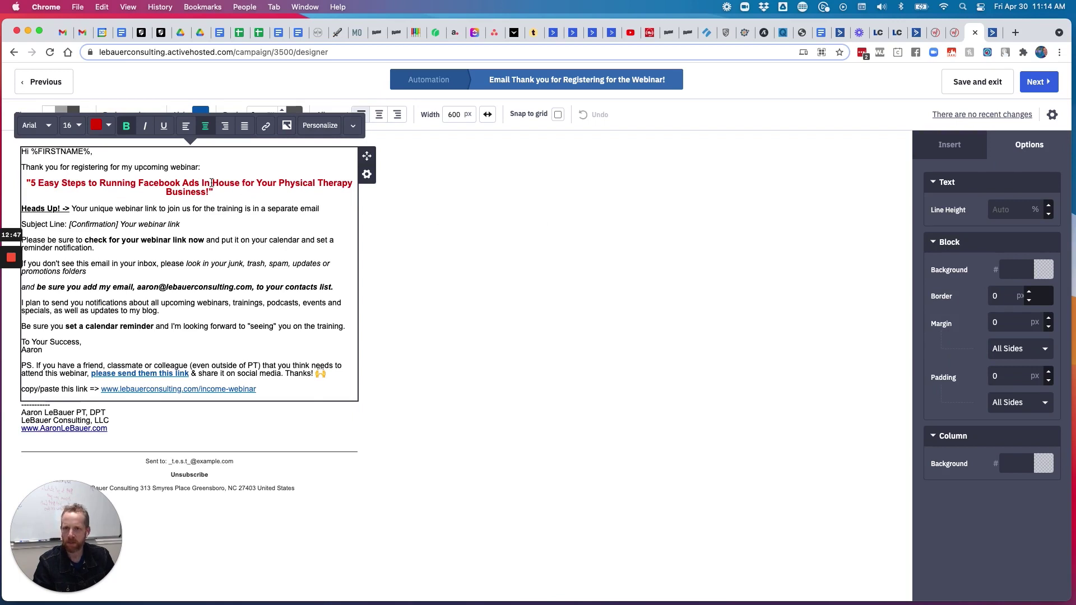
{"action": "left_click_drag", "start_coordinate": [202, 184], "coordinate": [241, 183]}
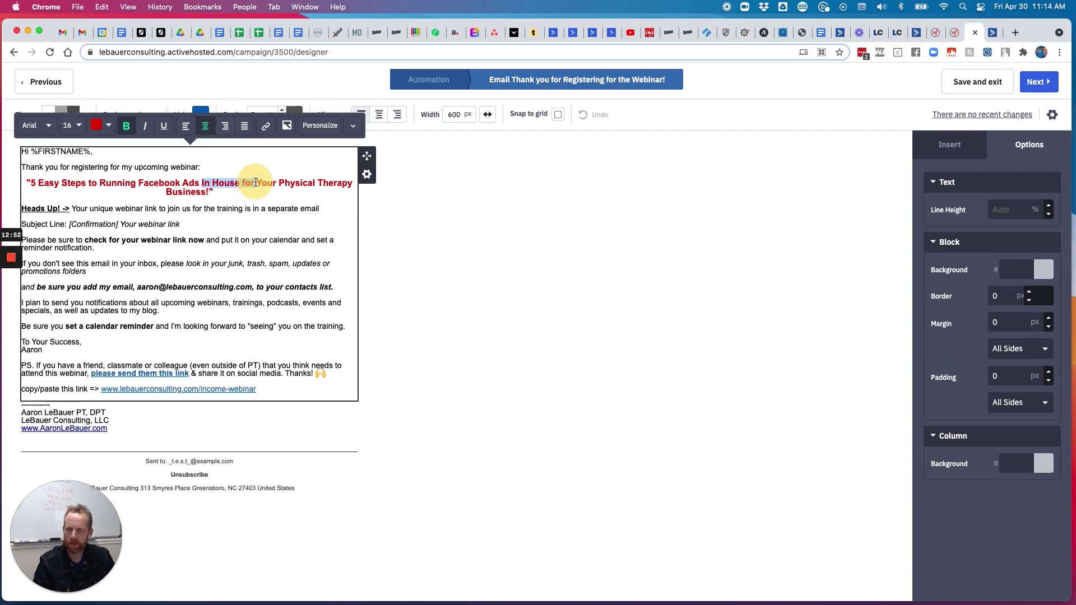
{"action": "key", "text": "BackSpace"}
{"action": "left_click", "coordinate": [347, 187]}
{"action": "type", "text": "without Hiring"}
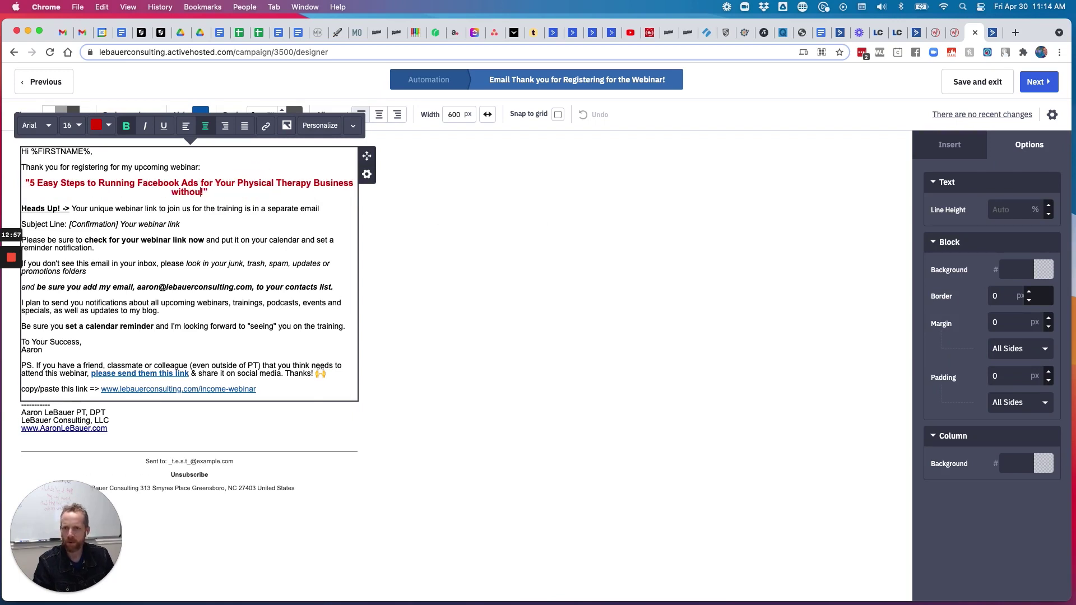
{"action": "type", "text": " an Expensive "}
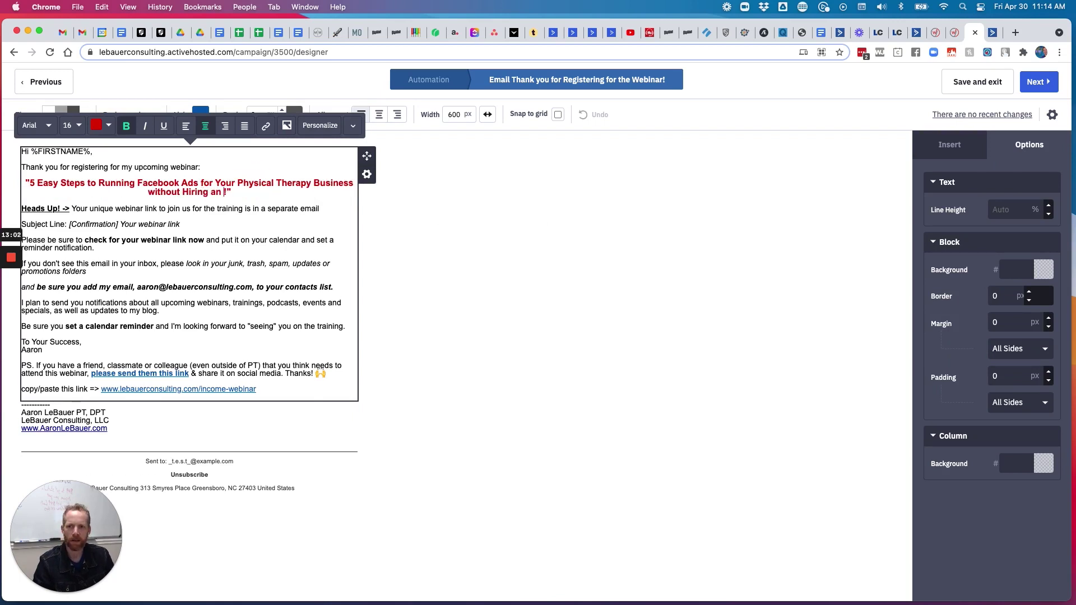
{"action": "type", "text": "Ad Agency"}
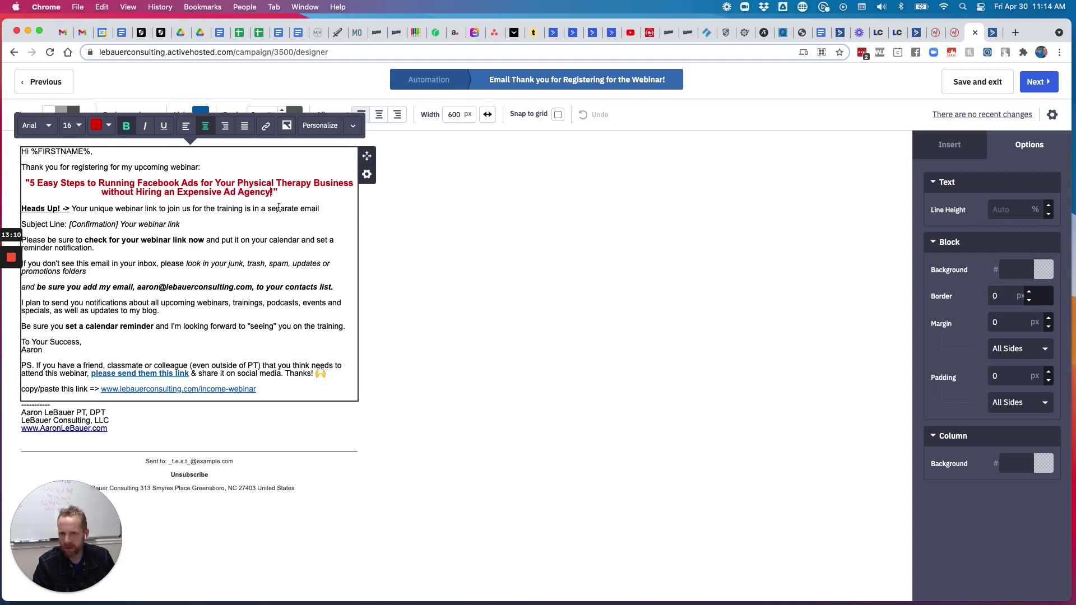
{"action": "scroll", "coordinate": [231, 230], "scroll_direction": "down", "scroll_amount": 1}
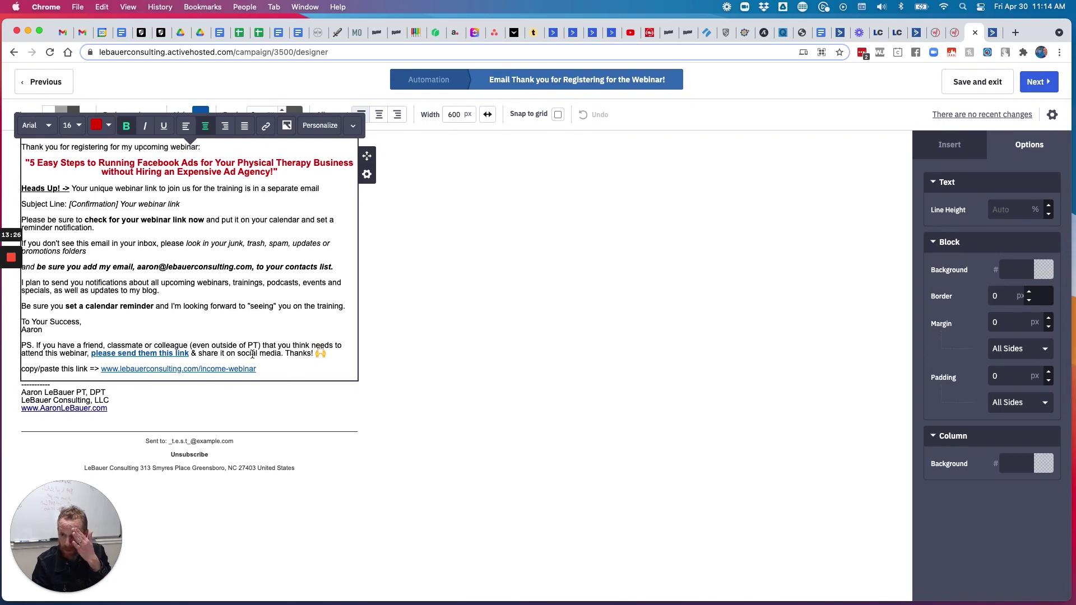
Remove the link from the PS text and reword it to 'the link below'
{"action": "left_click", "coordinate": [177, 354]}
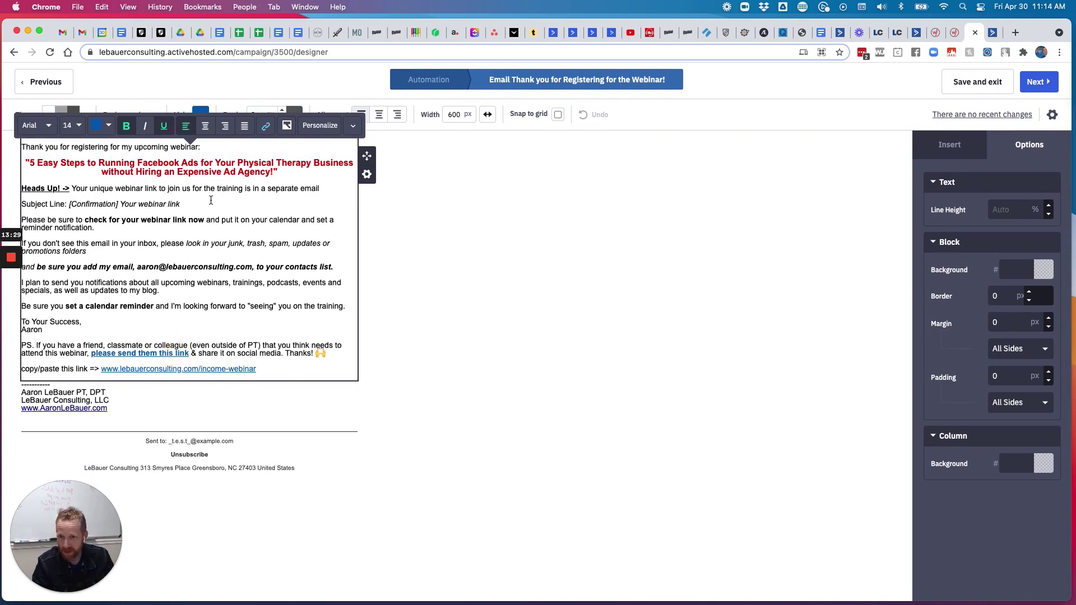
{"action": "left_click", "coordinate": [265, 125]}
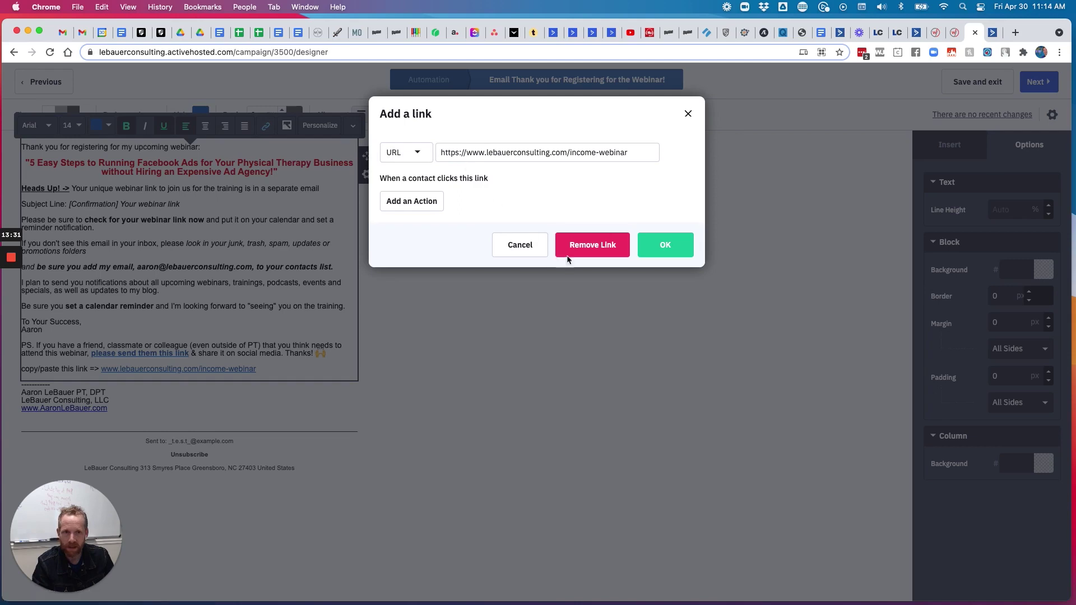
{"action": "left_click", "coordinate": [597, 246]}
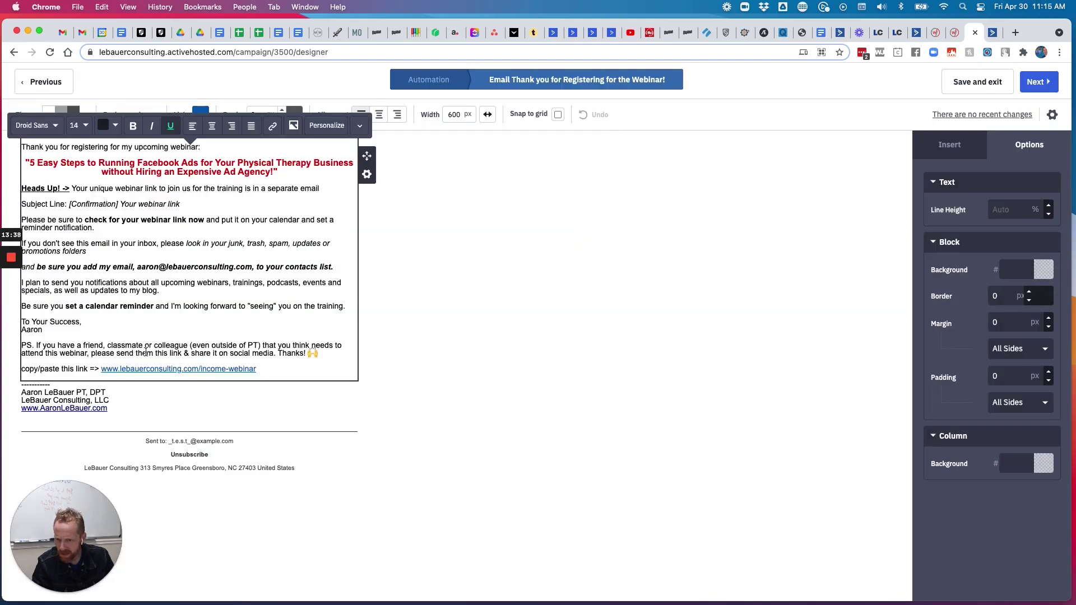
{"action": "left_click_drag", "start_coordinate": [157, 353], "coordinate": [181, 353]}
{"action": "type", "text": "the link below"}
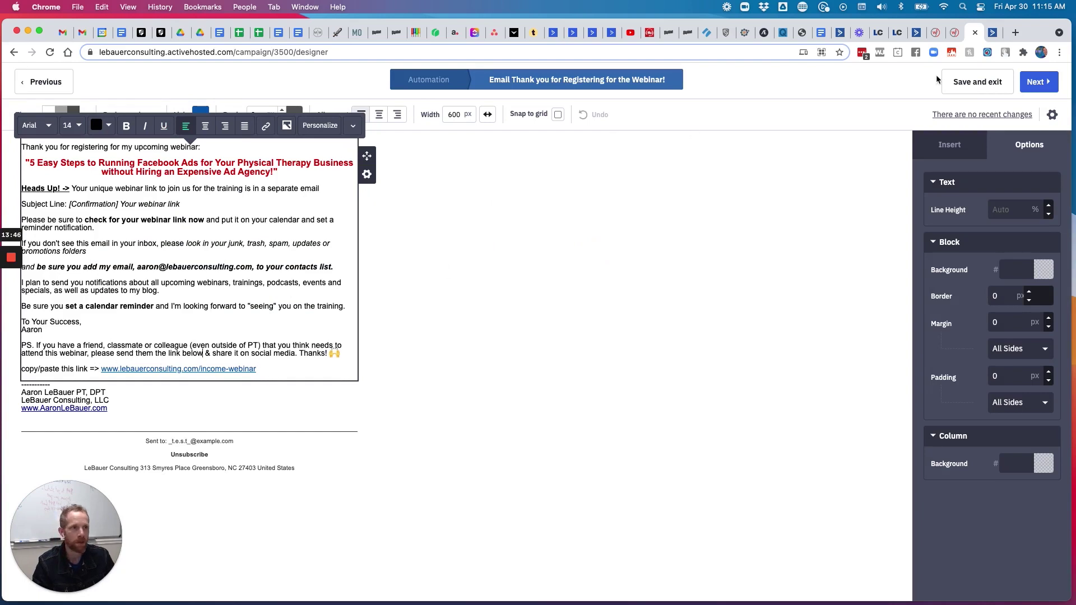
Replace the old income-webinar link with the WebinarJam registration page URL
{"action": "left_click", "coordinate": [1015, 33]}
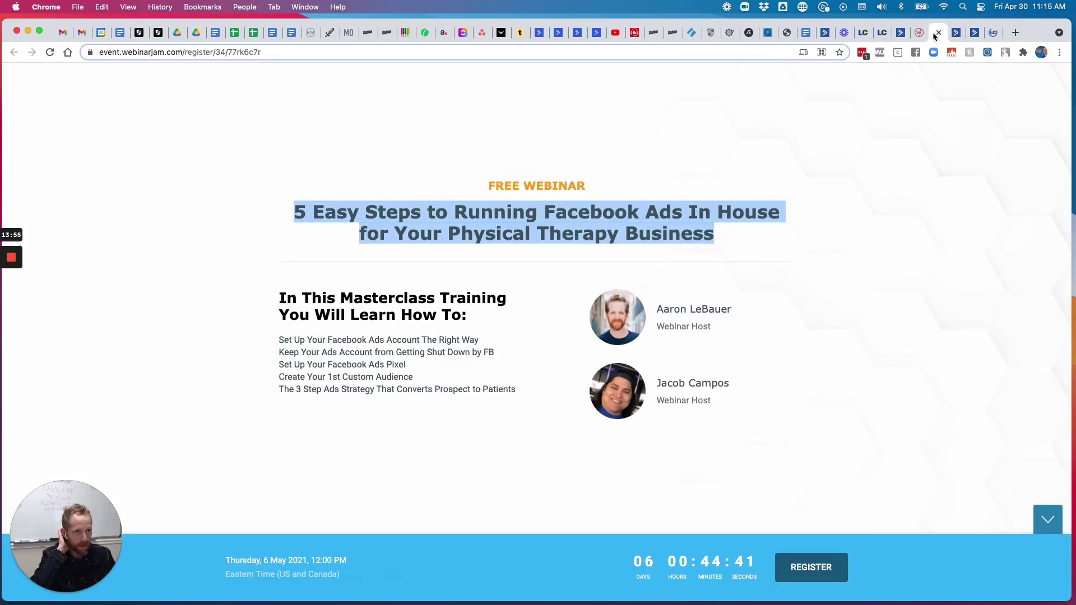
{"action": "double_click", "coordinate": [486, 51]}
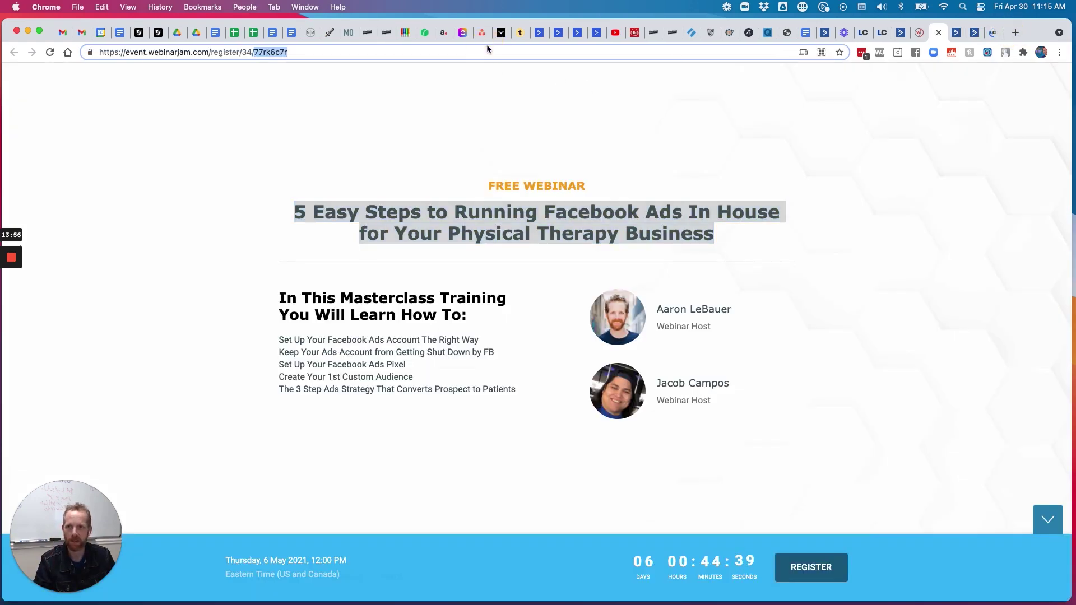
{"action": "left_click", "coordinate": [415, 52]}
{"action": "key", "text": "super+c"}
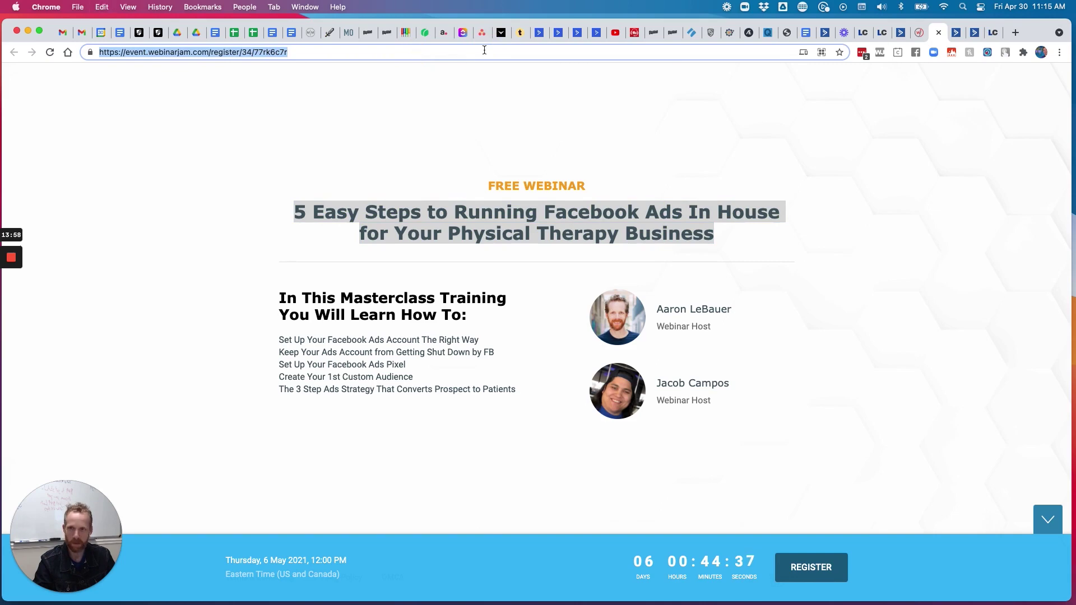
{"action": "left_click", "coordinate": [955, 32]}
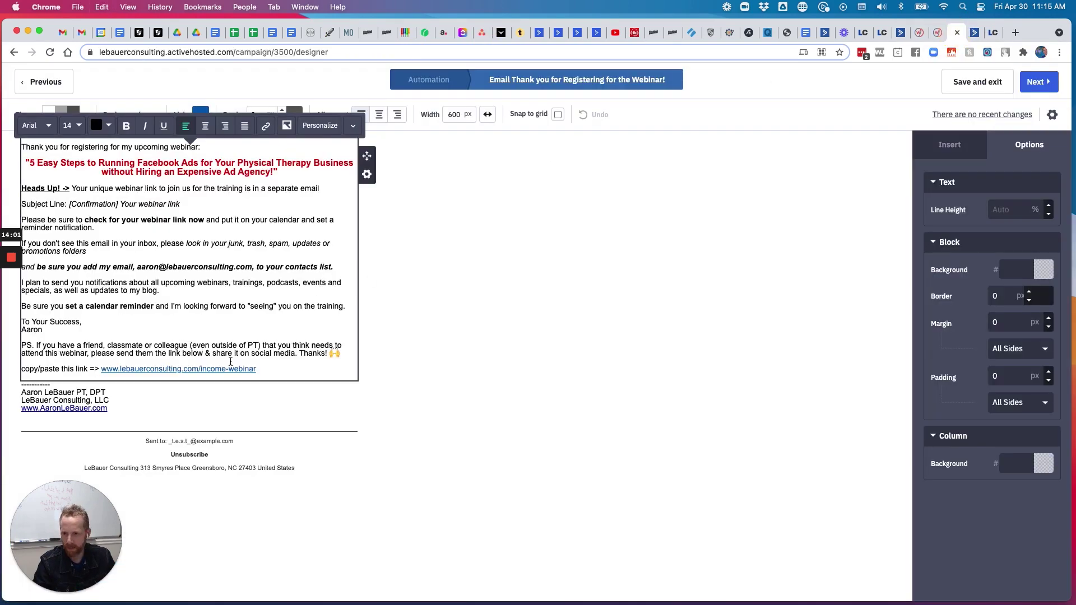
{"action": "left_click_drag", "start_coordinate": [272, 368], "coordinate": [101, 368]}
{"action": "key", "text": "super+v"}
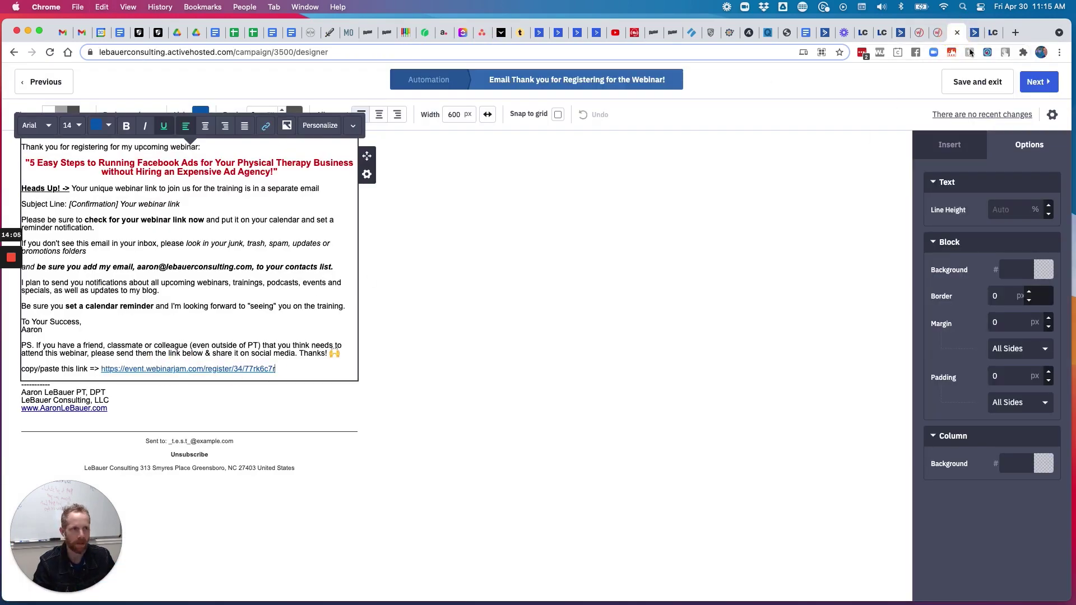
Create Pretty Link /FB-Ads-Training targeting the WebinarJam registration page and copy it
{"action": "left_click", "coordinate": [994, 33]}
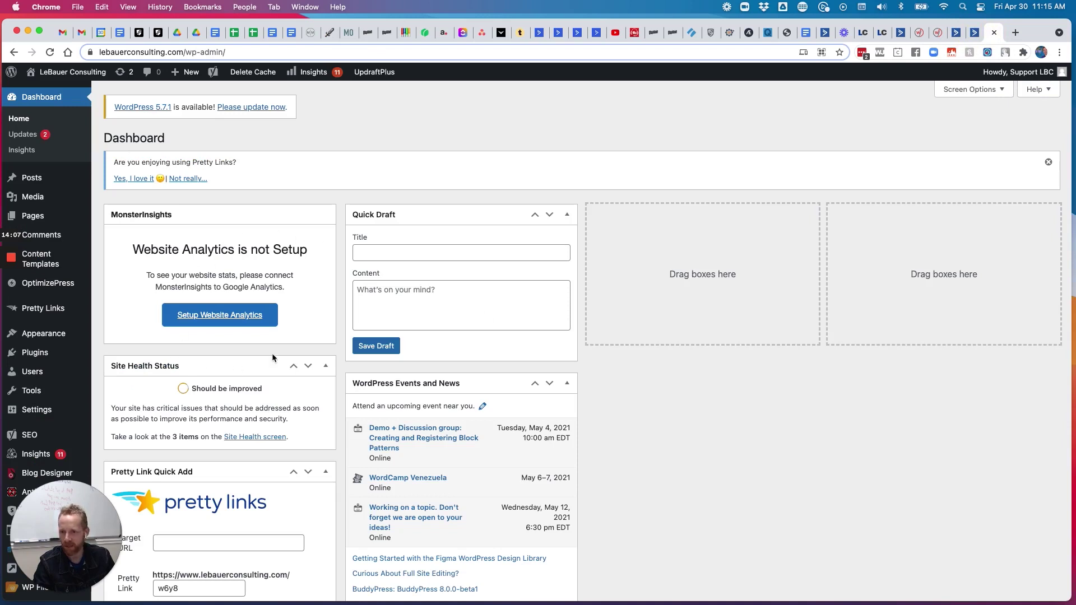
{"action": "scroll", "coordinate": [271, 353], "scroll_direction": "down", "scroll_amount": 10}
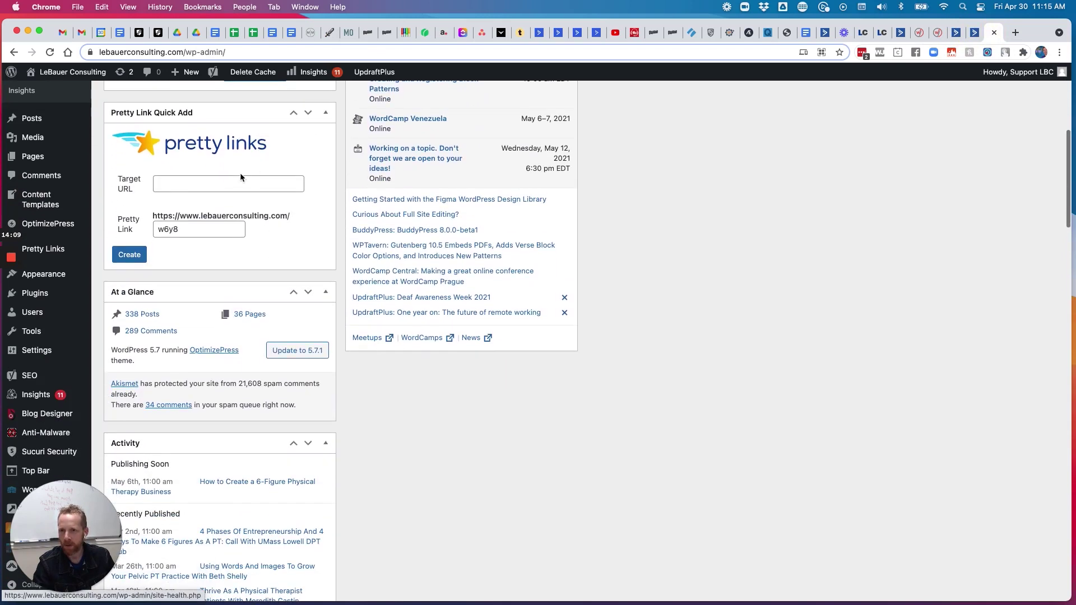
{"action": "left_click", "coordinate": [235, 182]}
{"action": "key", "text": "super+v"}
{"action": "double_click", "coordinate": [190, 230]}
{"action": "type", "text": "f"}
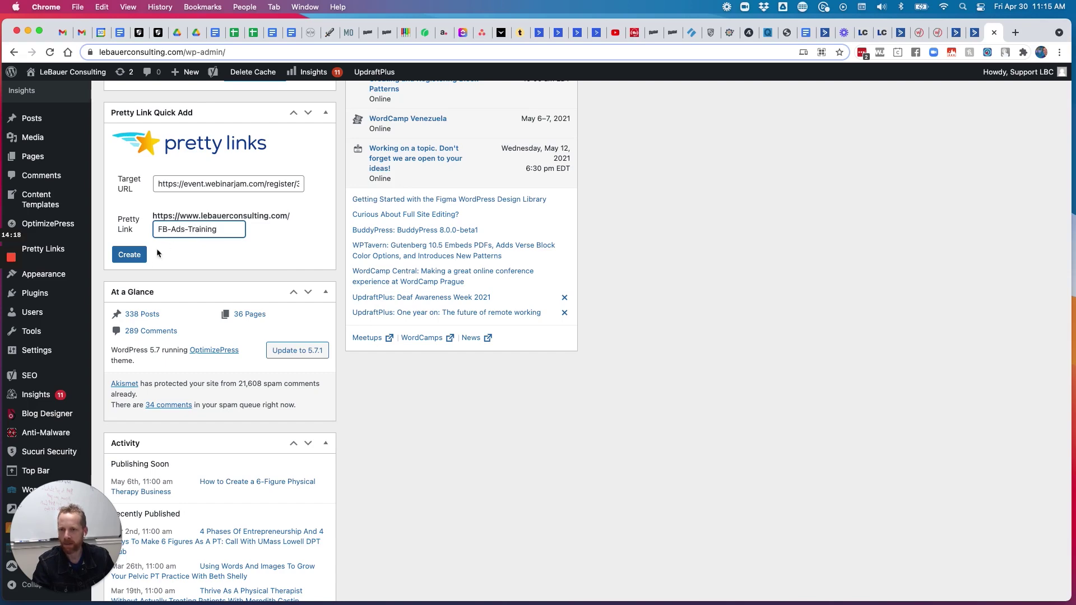
{"action": "left_click", "coordinate": [130, 255]}
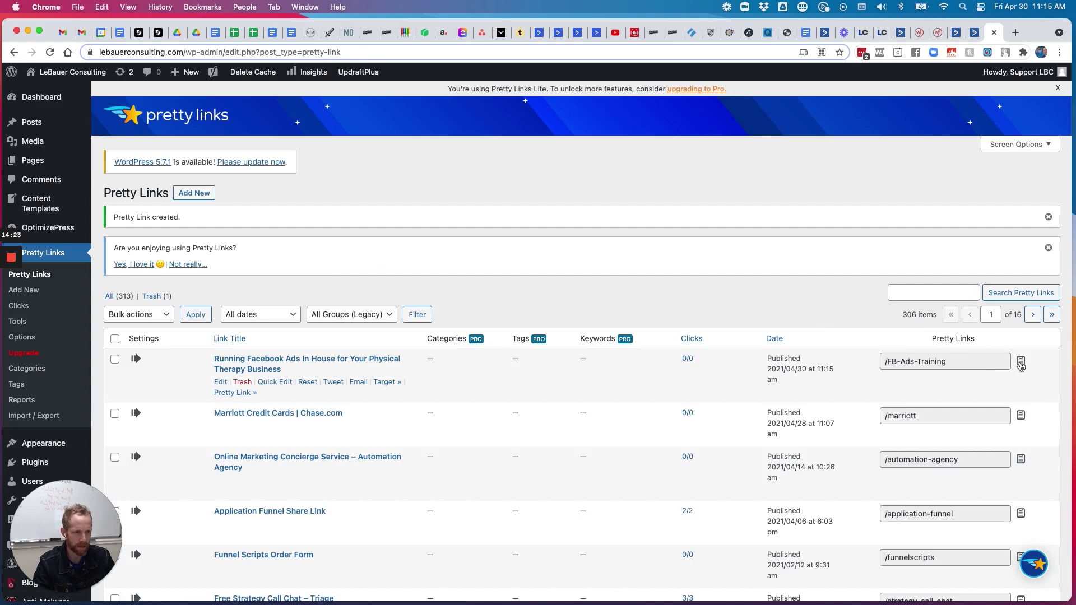
{"action": "left_click", "coordinate": [1021, 364]}
Paste the FB-Ads-Training short link over the WebinarJam URL in the thank-you email's share line
{"action": "left_click", "coordinate": [956, 32]}
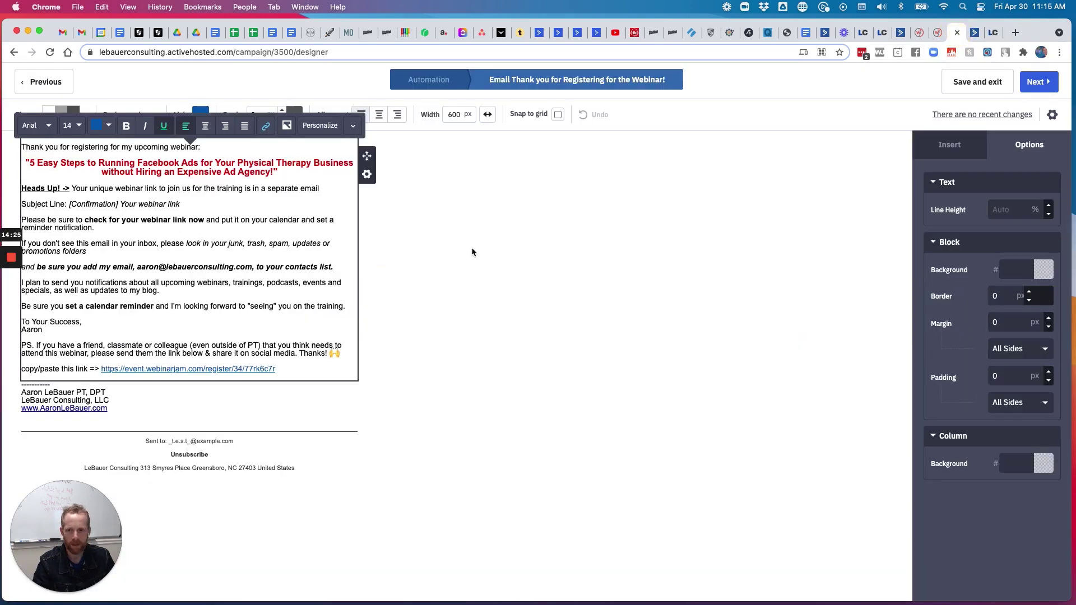
{"action": "left_click_drag", "start_coordinate": [281, 370], "coordinate": [101, 368]}
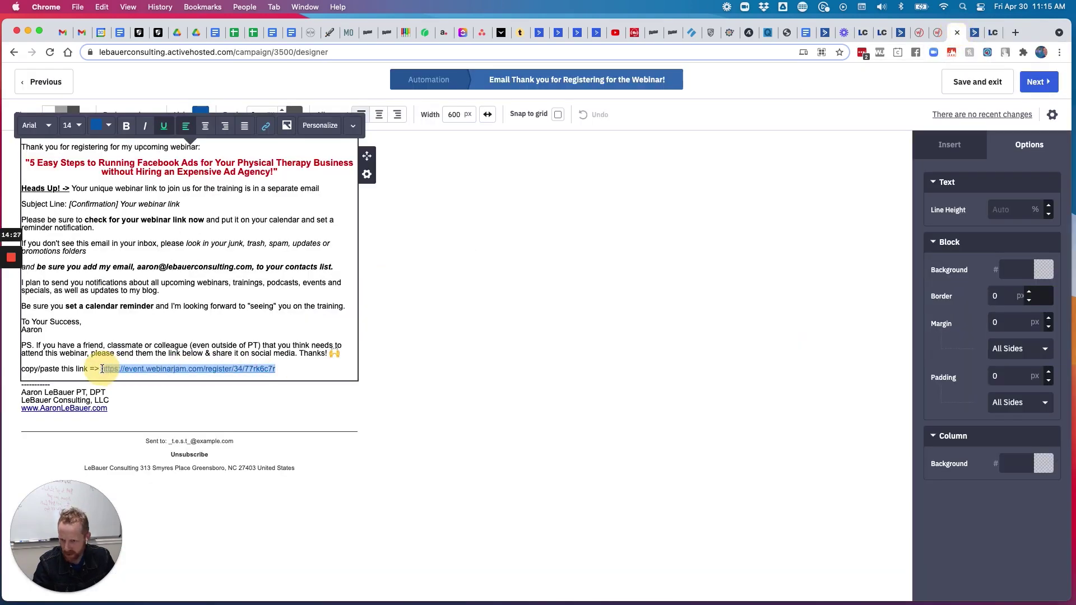
{"action": "key", "text": "super+v"}
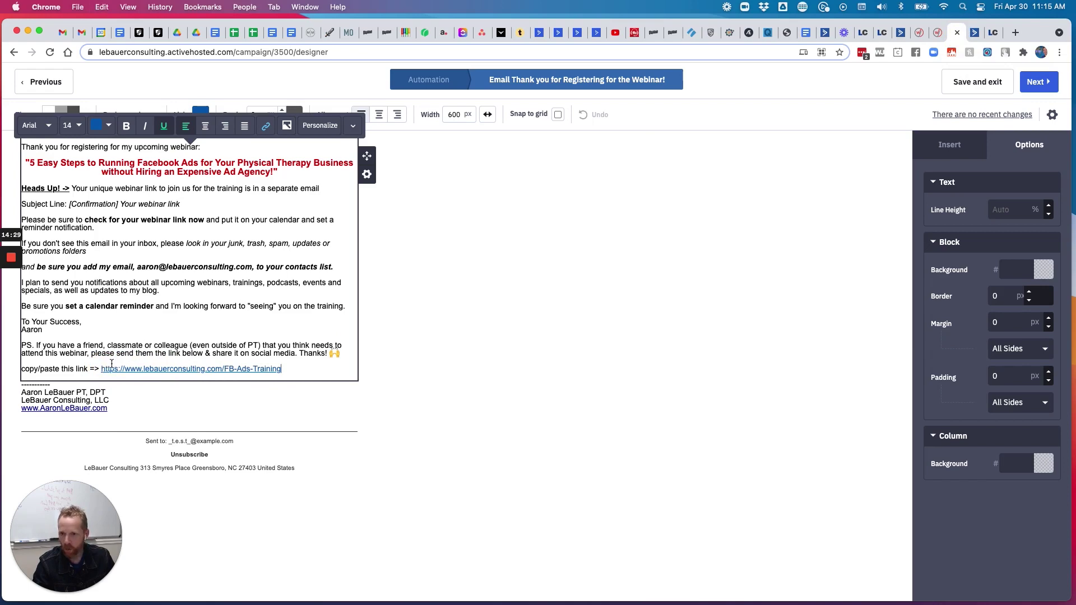
{"action": "left_click", "coordinate": [65, 408]}
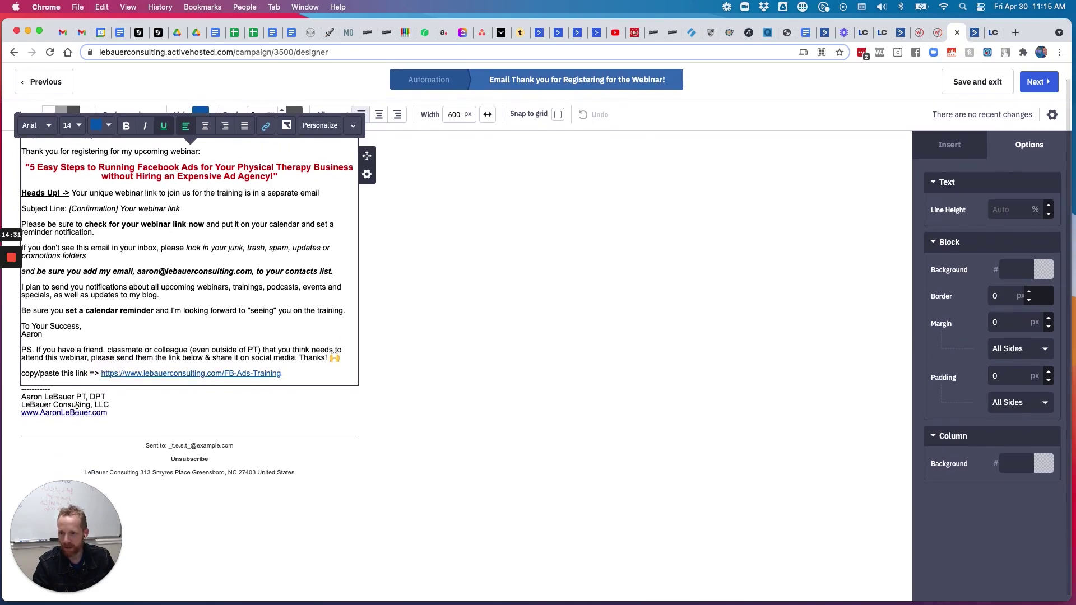
{"action": "left_click", "coordinate": [265, 363]}
{"action": "left_click", "coordinate": [593, 244]}
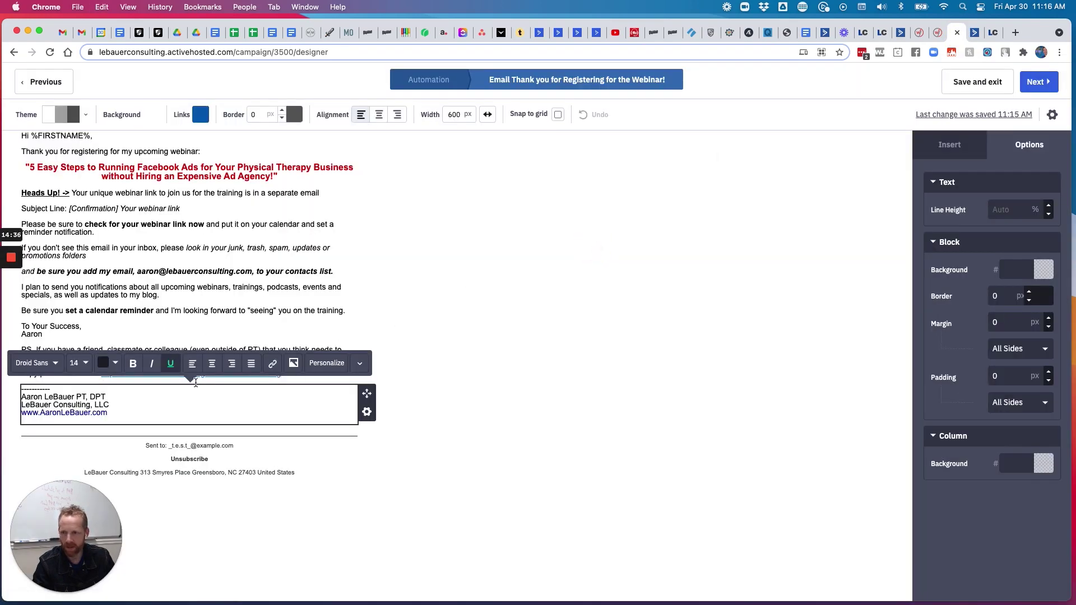
{"action": "left_click_drag", "start_coordinate": [122, 412], "coordinate": [21, 415]}
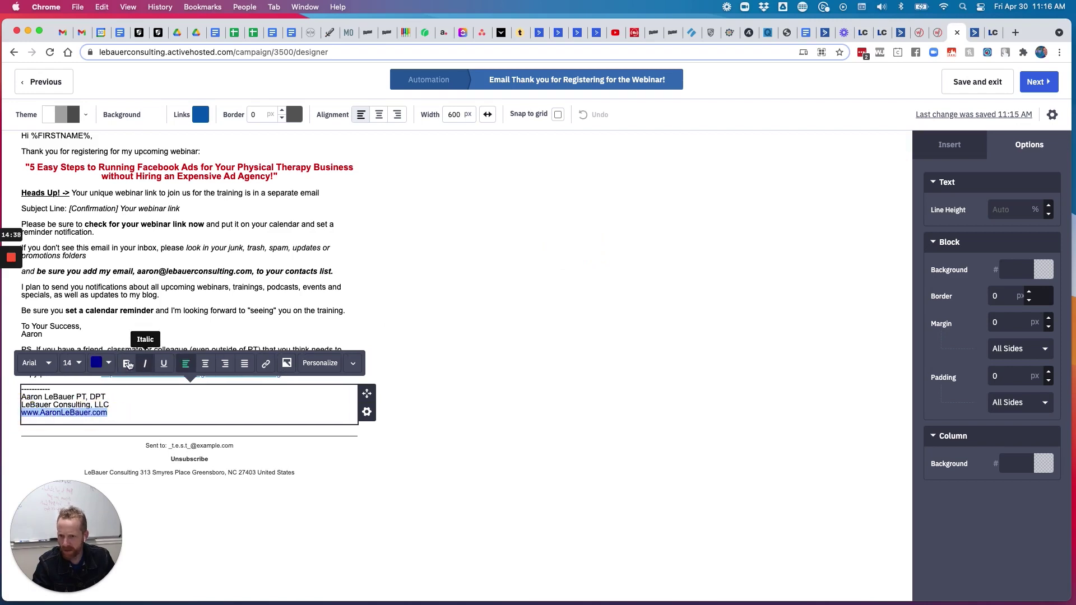
{"action": "left_click", "coordinate": [149, 403]}
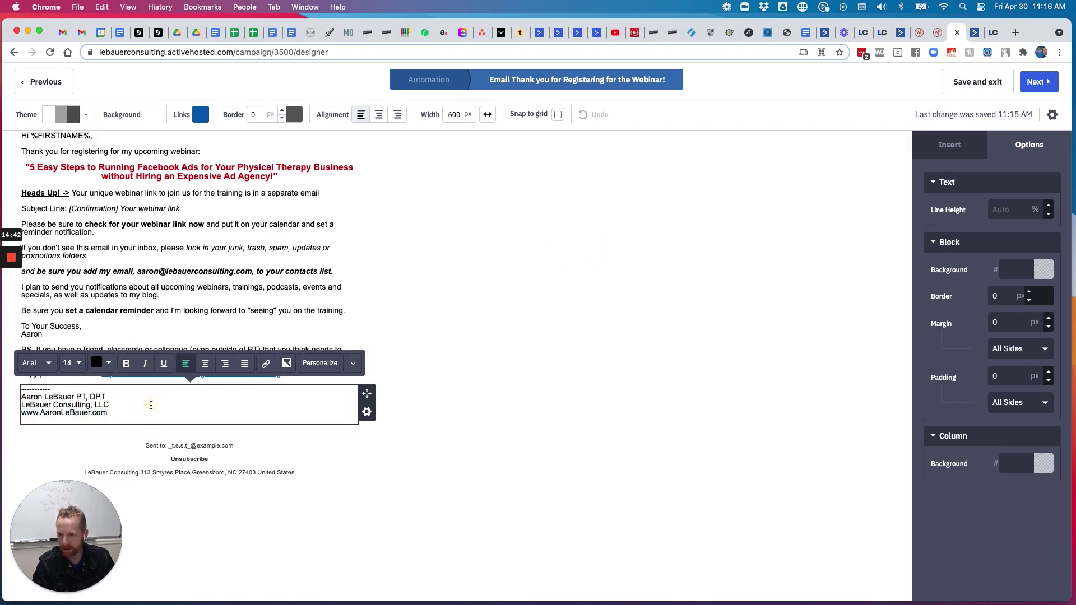
{"action": "left_click_drag", "start_coordinate": [69, 208], "coordinate": [60, 209]}
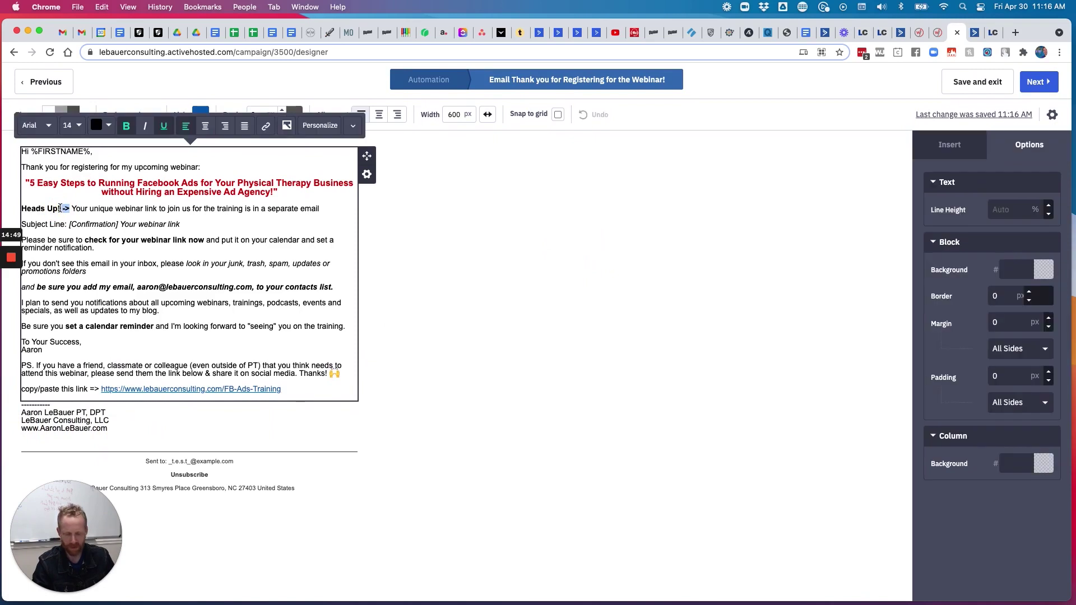
{"action": "left_click", "coordinate": [129, 224]}
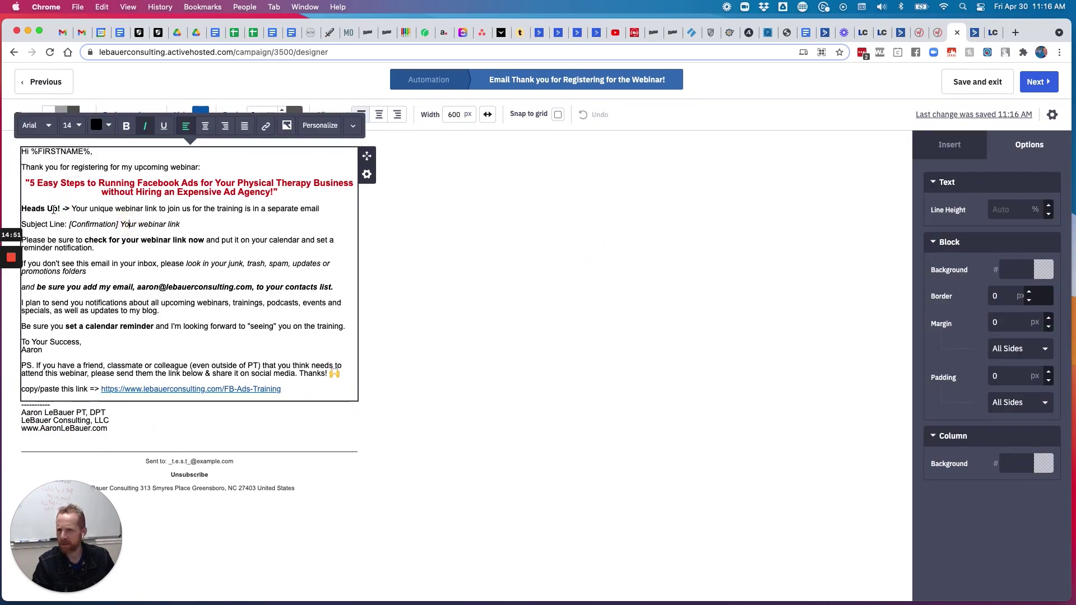
{"action": "left_click_drag", "start_coordinate": [60, 208], "coordinate": [21, 211]}
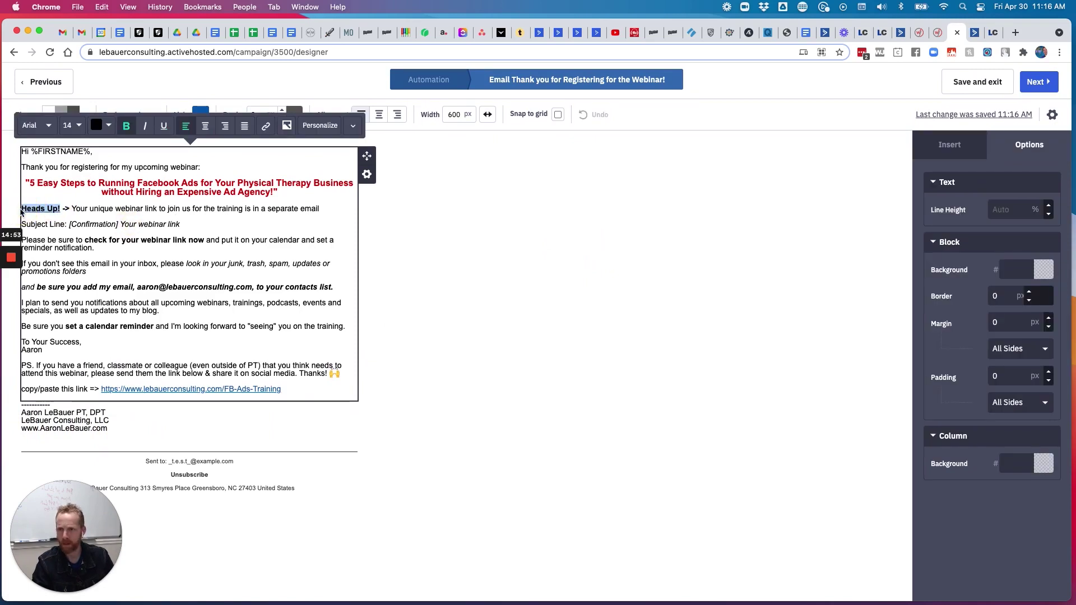
{"action": "left_click", "coordinate": [141, 232]}
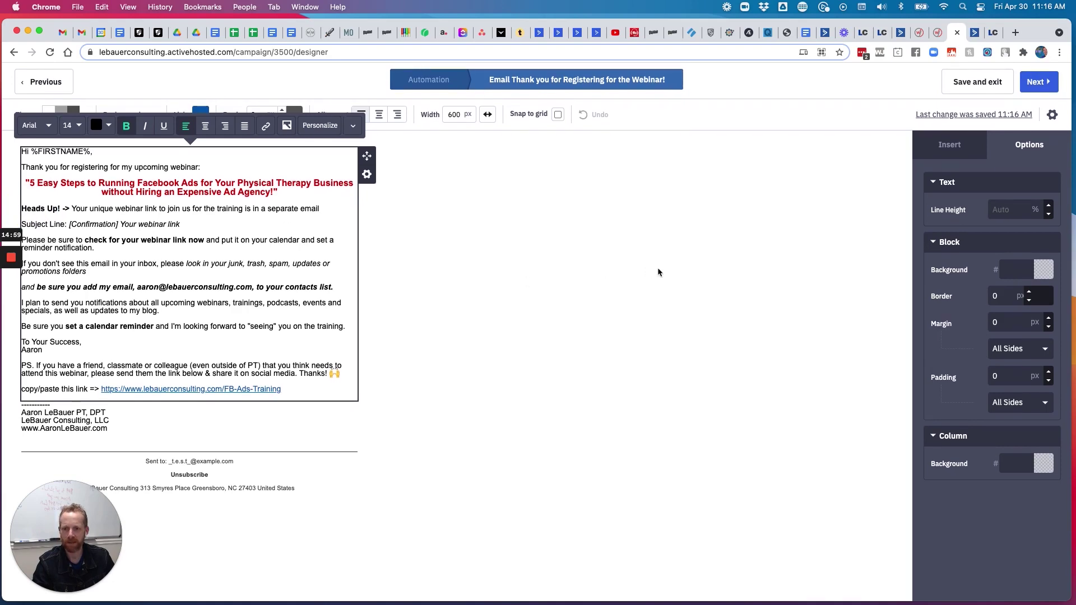
Review the thank-you email's subject line in its email settings
{"action": "left_click", "coordinate": [1052, 115]}
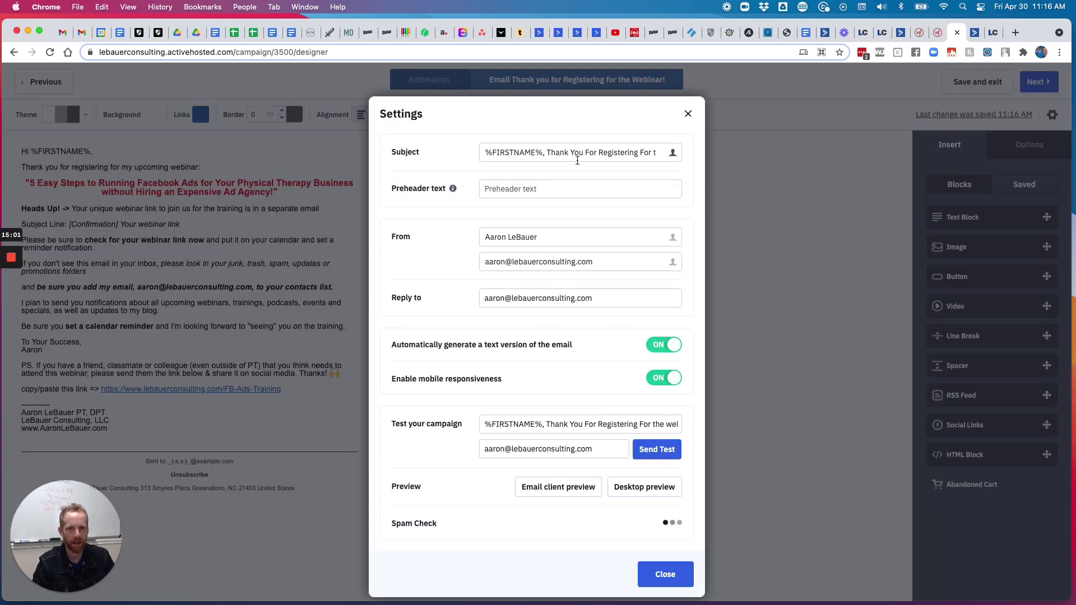
{"action": "left_click_drag", "start_coordinate": [568, 152], "coordinate": [680, 151]}
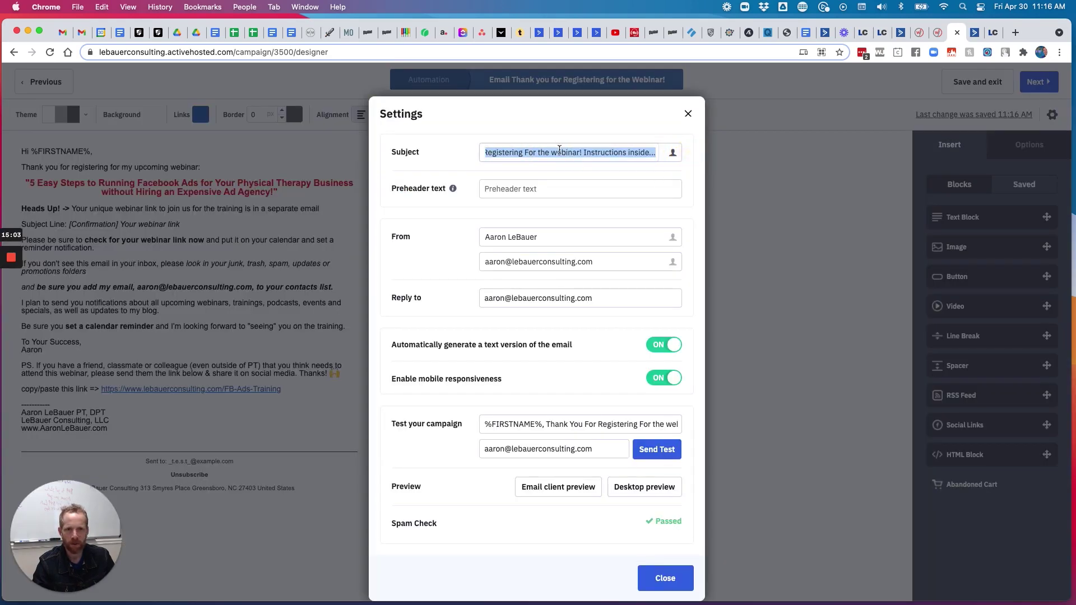
{"action": "left_click", "coordinate": [569, 151]}
{"action": "left_click_drag", "start_coordinate": [569, 150], "coordinate": [676, 151]}
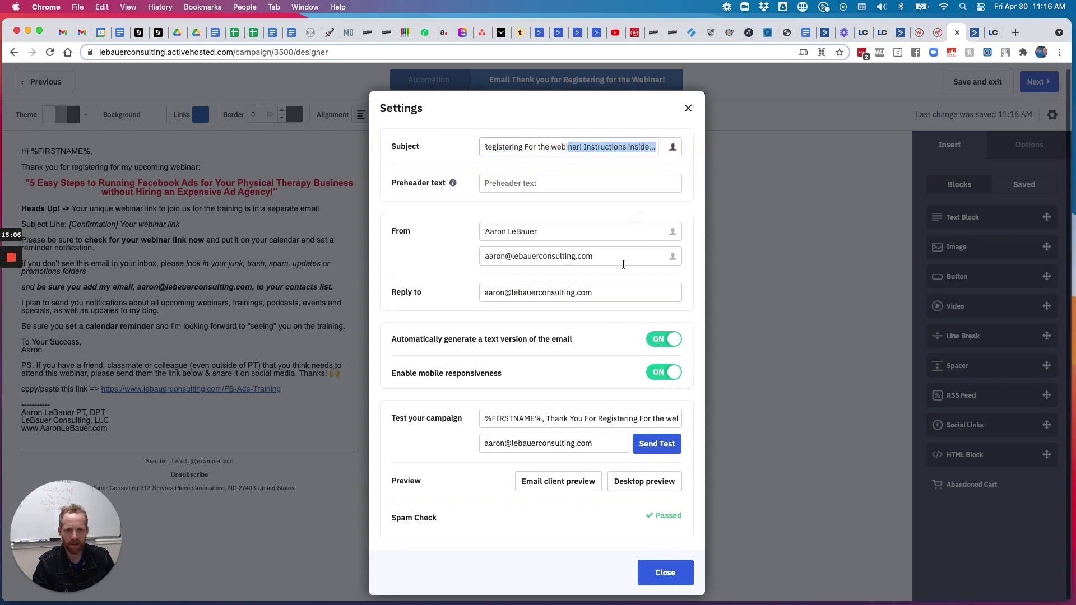
{"action": "left_click", "coordinate": [656, 570]}
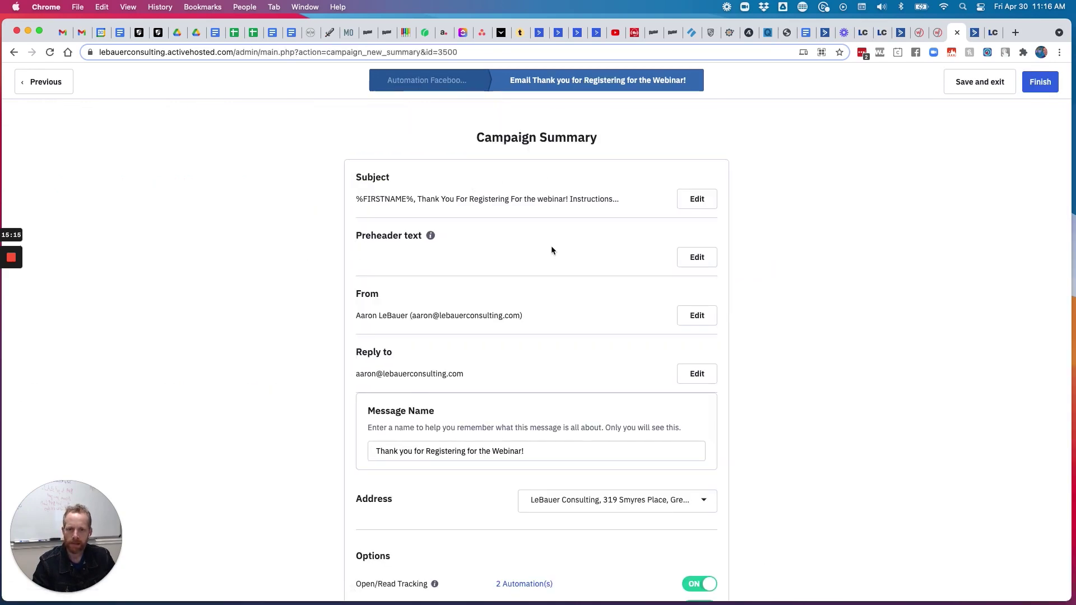
Finish the thank-you email and select the Shortcut to call step in the welcome sequence
{"action": "scroll", "coordinate": [551, 250], "scroll_direction": "down", "scroll_amount": 5}
{"action": "left_click", "coordinate": [1040, 82]}
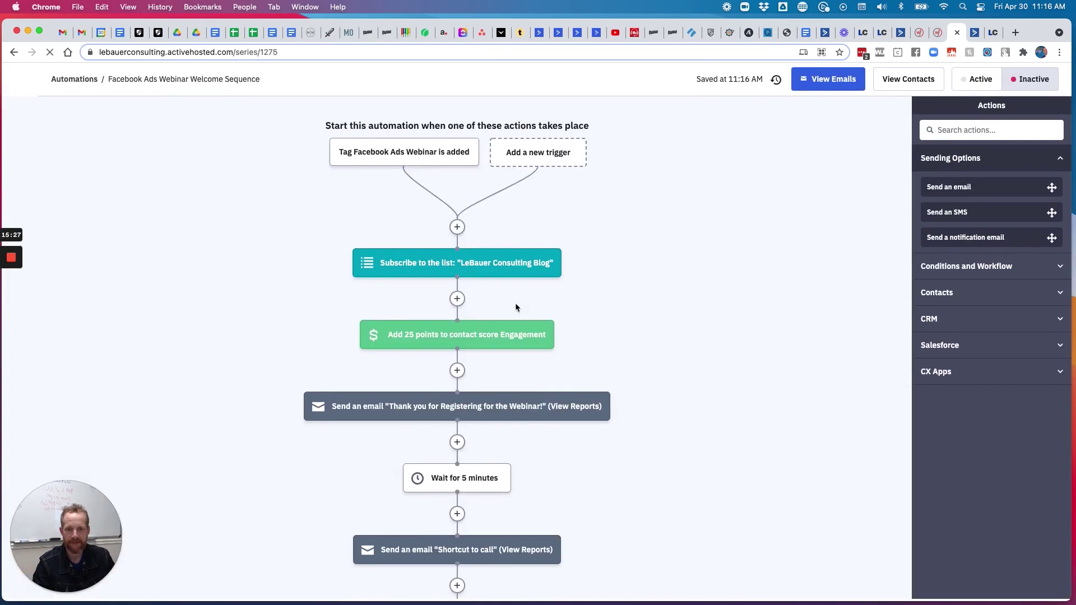
{"action": "scroll", "coordinate": [515, 307], "scroll_direction": "down", "scroll_amount": 6}
{"action": "mouse_move", "coordinate": [472, 216]}
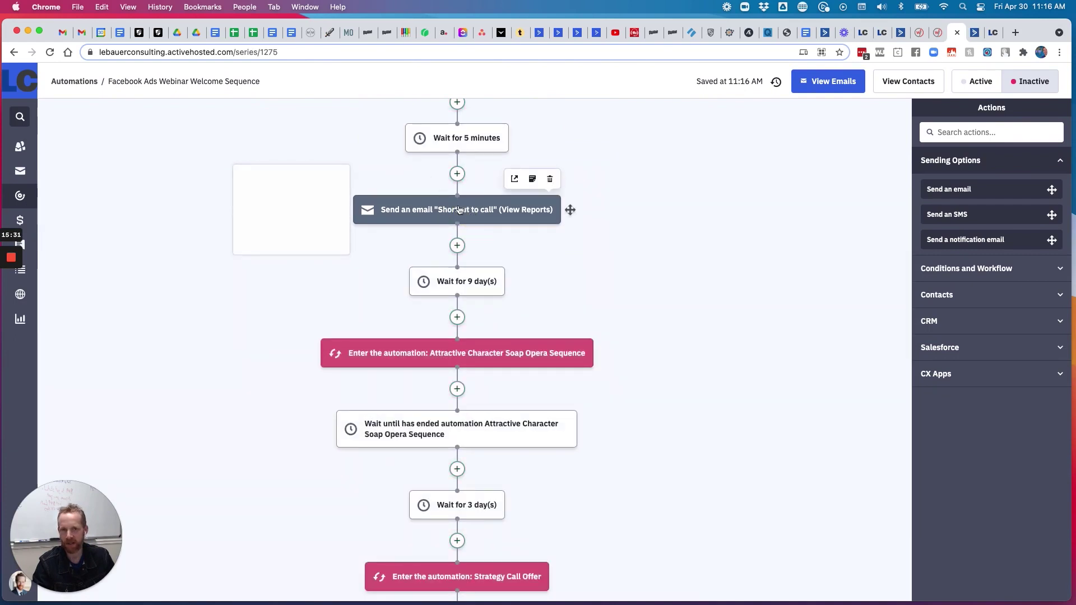
{"action": "left_click", "coordinate": [459, 209]}
Make the opening thank readers for Facebook Ads Training and say the link was already sent
{"action": "left_click", "coordinate": [408, 179]}
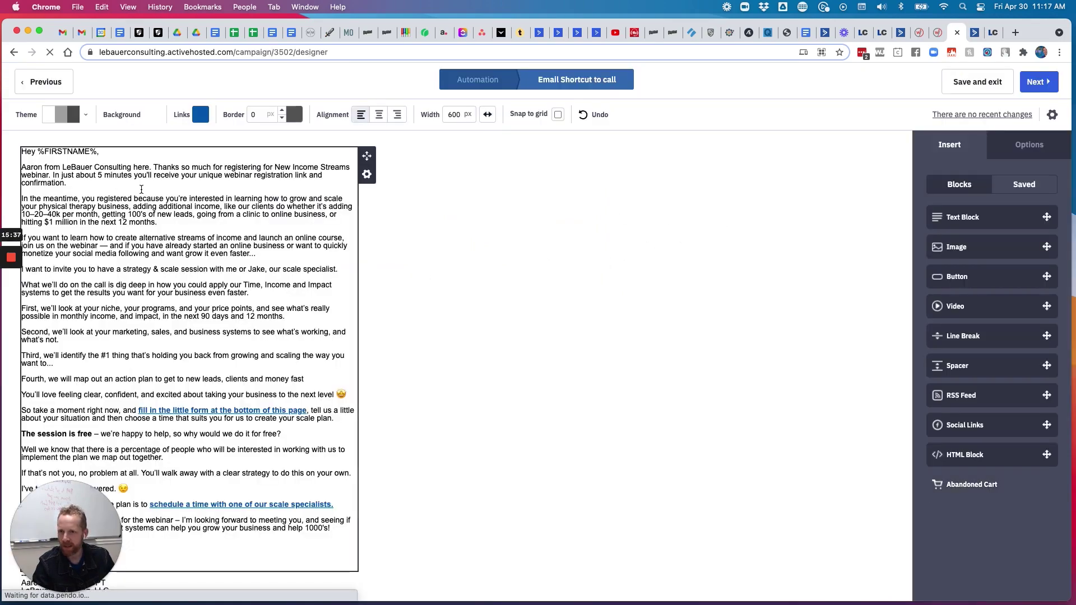
{"action": "left_click", "coordinate": [315, 159]}
{"action": "type", "text": "Facebook A"}
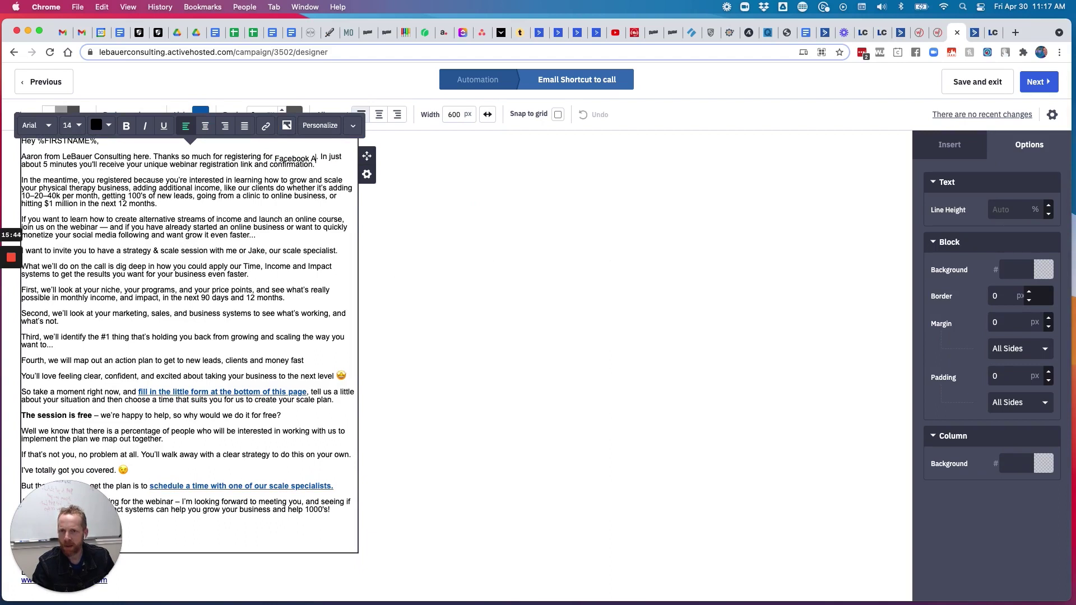
{"action": "type", "text": "ds Training"}
{"action": "left_click_drag", "start_coordinate": [22, 164], "coordinate": [151, 166]}
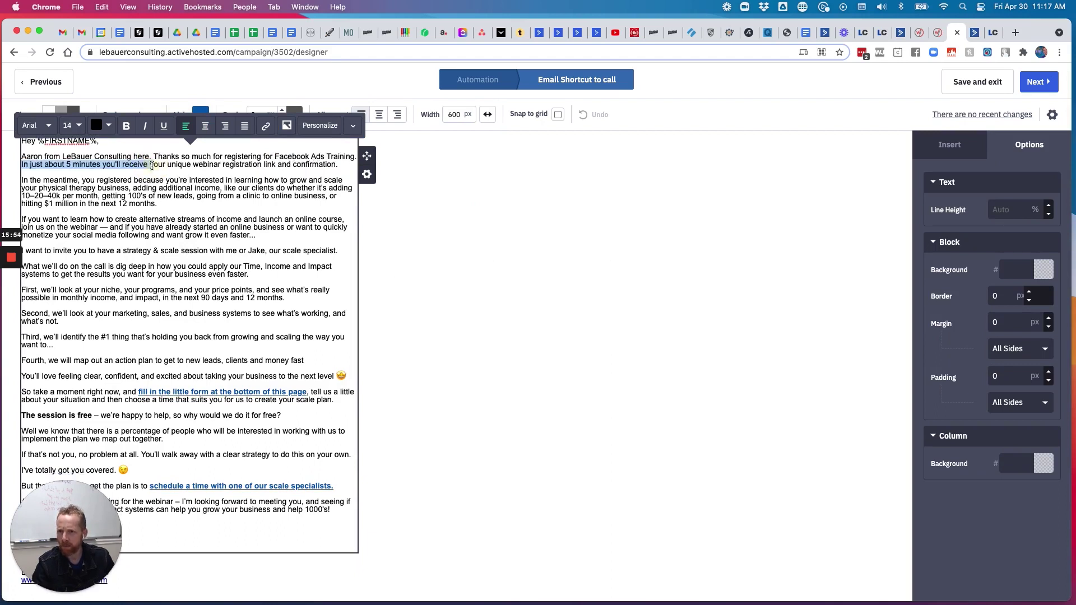
{"action": "type", "text": "I've already sent"}
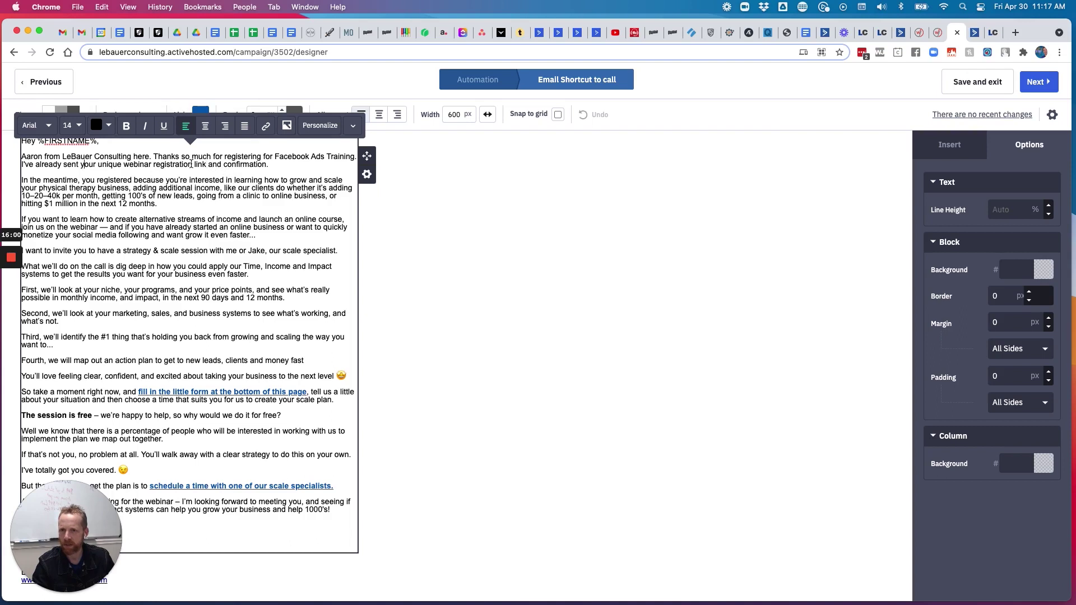
{"action": "double_click", "coordinate": [168, 164]}
{"action": "key", "text": "BackSpace"}
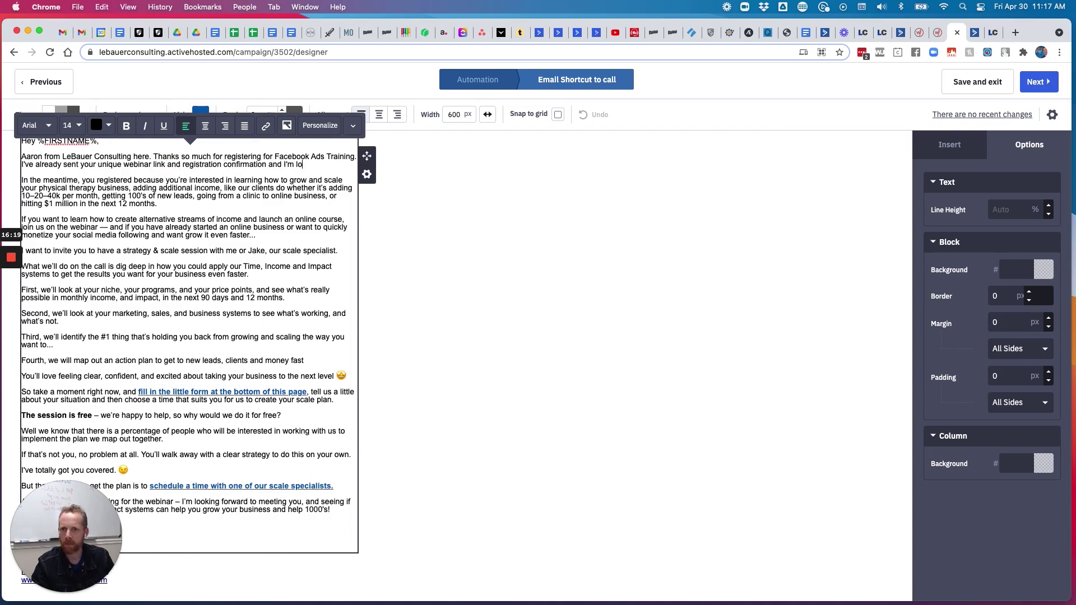
{"action": "type", "text": "ard to \"seeing\" on the"}
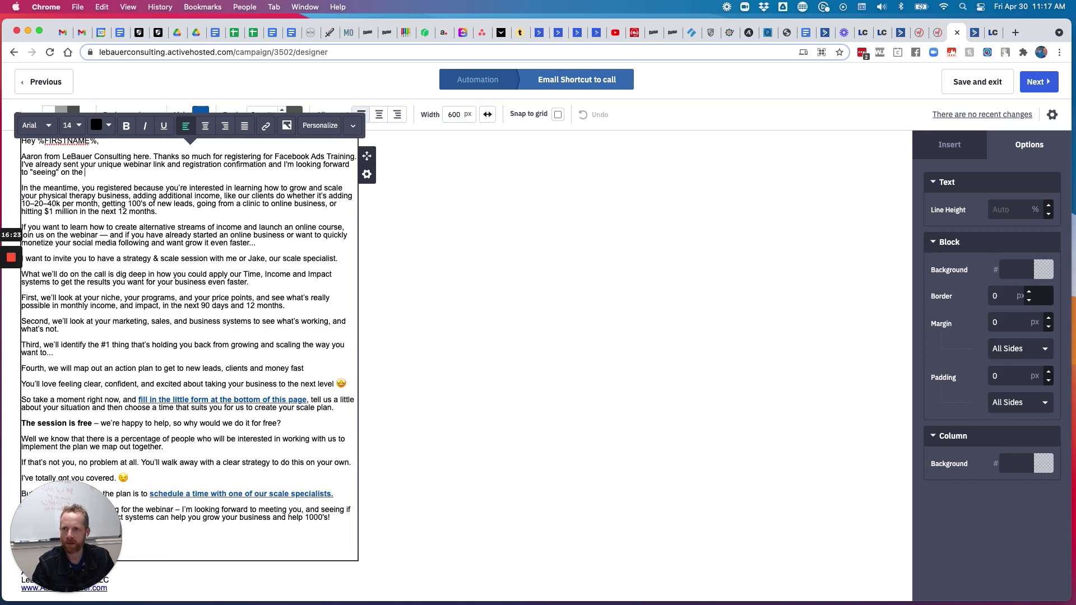
{"action": "key", "text": "BackSpace"}
{"action": "key", "text": "BackSpace"}
{"action": "key", "text": "BackSpace"}
{"action": "type", "text": "!"}
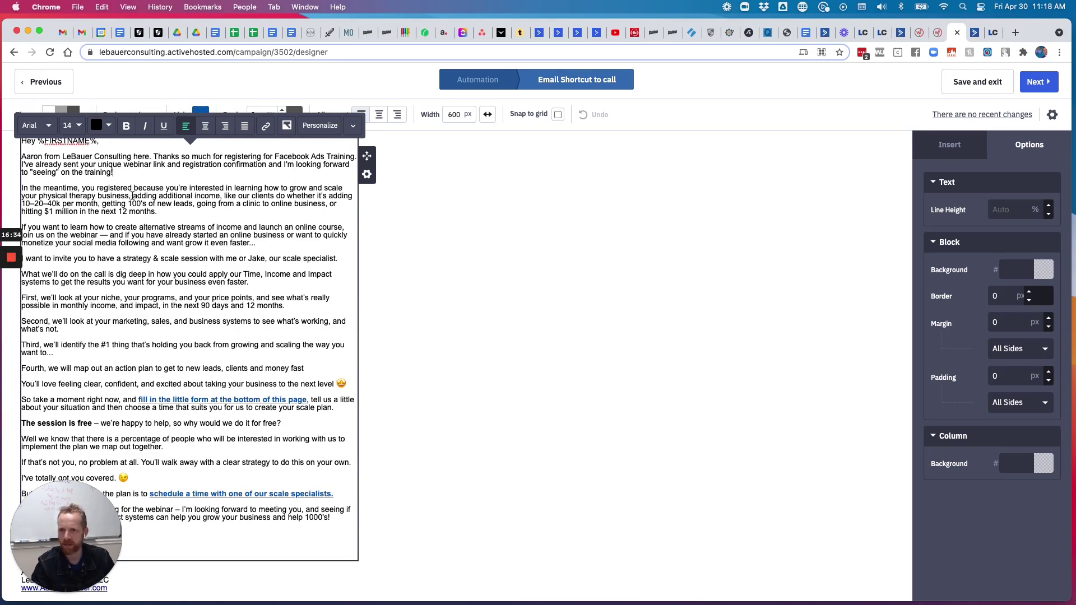
Replace 'adding additional income' with 'generating more new leads and clients with Facebook marketing'
{"action": "left_click_drag", "start_coordinate": [132, 195], "coordinate": [218, 196]}
{"action": "type", "text": "generating more "}
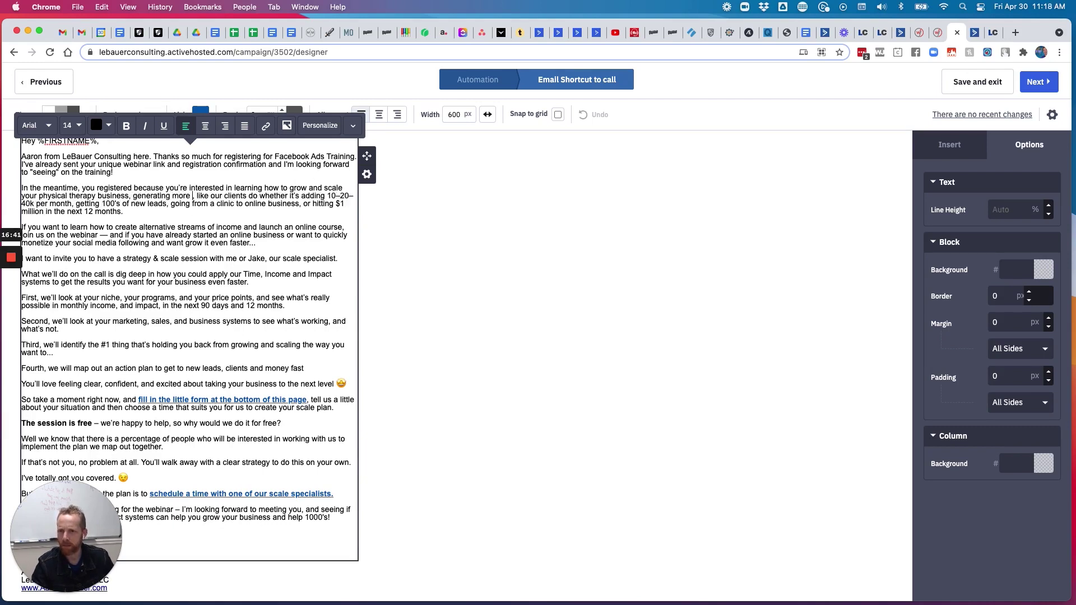
{"action": "type", "text": "new leadsa dn"}
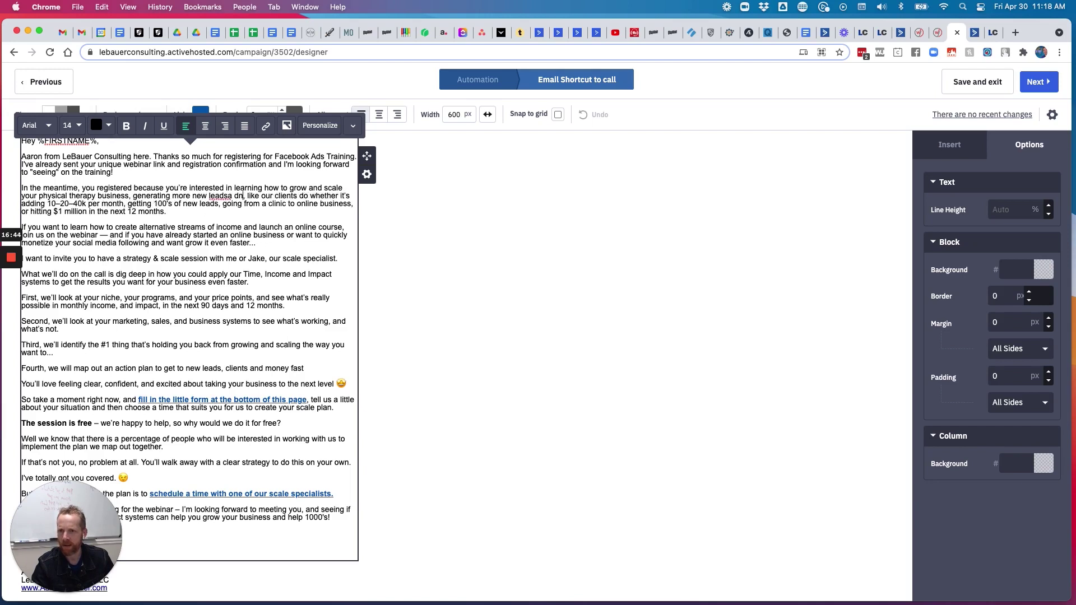
{"action": "key", "text": "BackSpace"}
{"action": "key", "text": "BackSpace"}
{"action": "key", "text": "BackSpace"}
{"action": "key", "text": "BackSpace"}
{"action": "type", "text": "and clients with "}
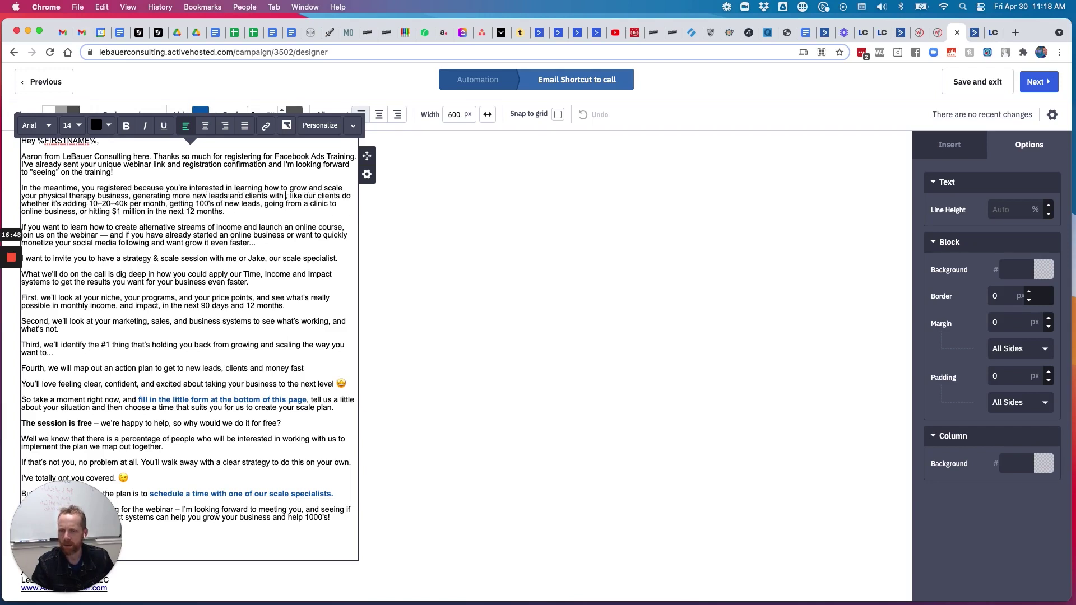
{"action": "type", "text": "Facebook marketing"}
Reword the income phrase to getting more new patients and clients using paid Facebook ads and marketing
{"action": "scroll", "coordinate": [188, 236], "scroll_direction": "down", "scroll_amount": 1}
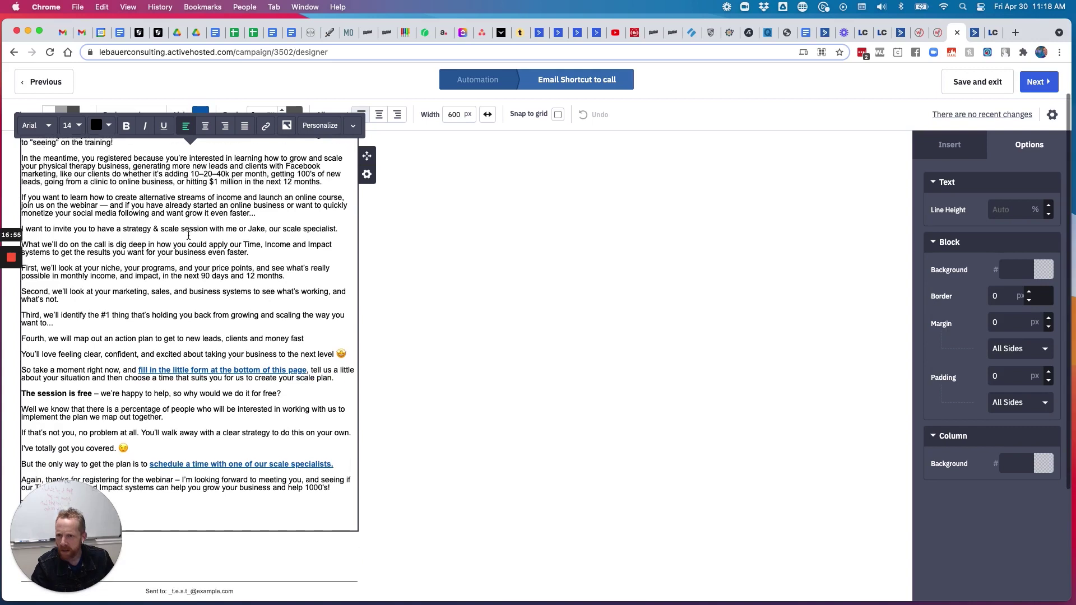
{"action": "scroll", "coordinate": [193, 225], "scroll_direction": "down", "scroll_amount": 1}
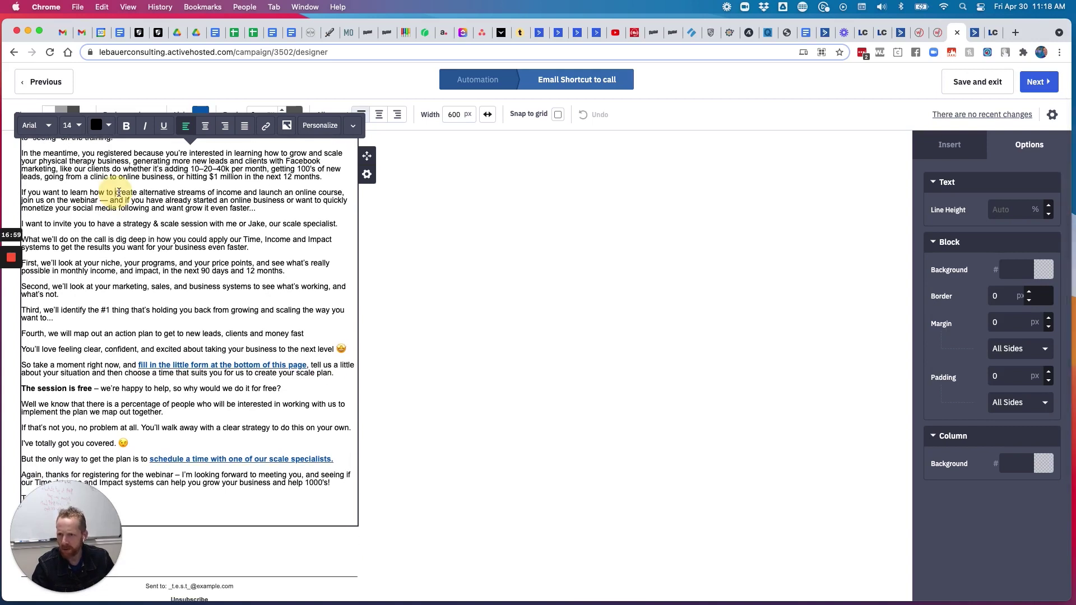
{"action": "left_click_drag", "start_coordinate": [116, 192], "coordinate": [343, 192]}
{"action": "type", "text": "get more n"}
{"action": "type", "text": "ew patients and "}
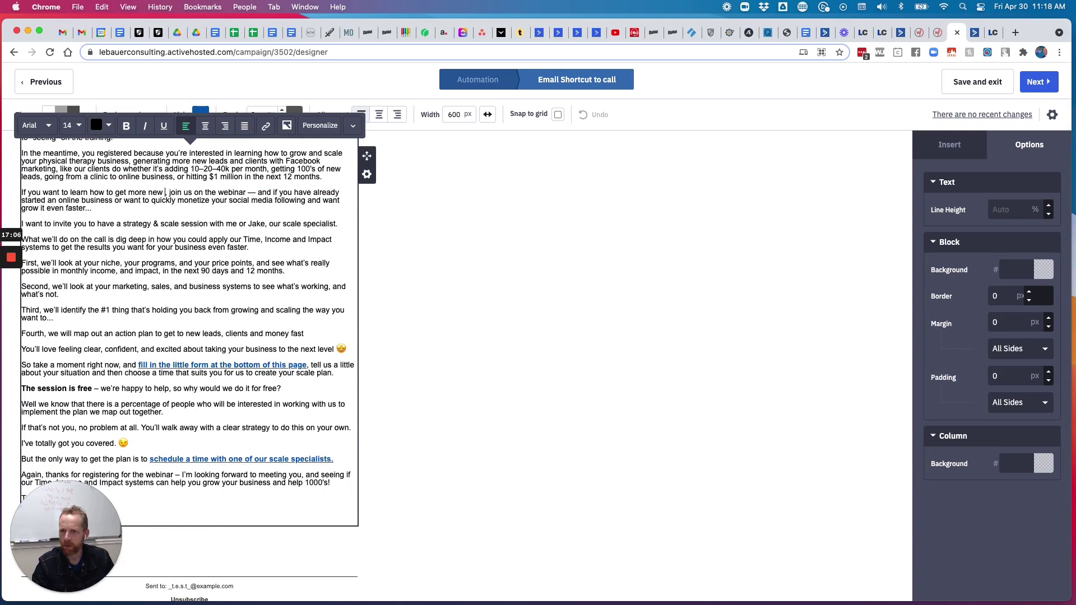
{"action": "type", "text": "clients with your"}
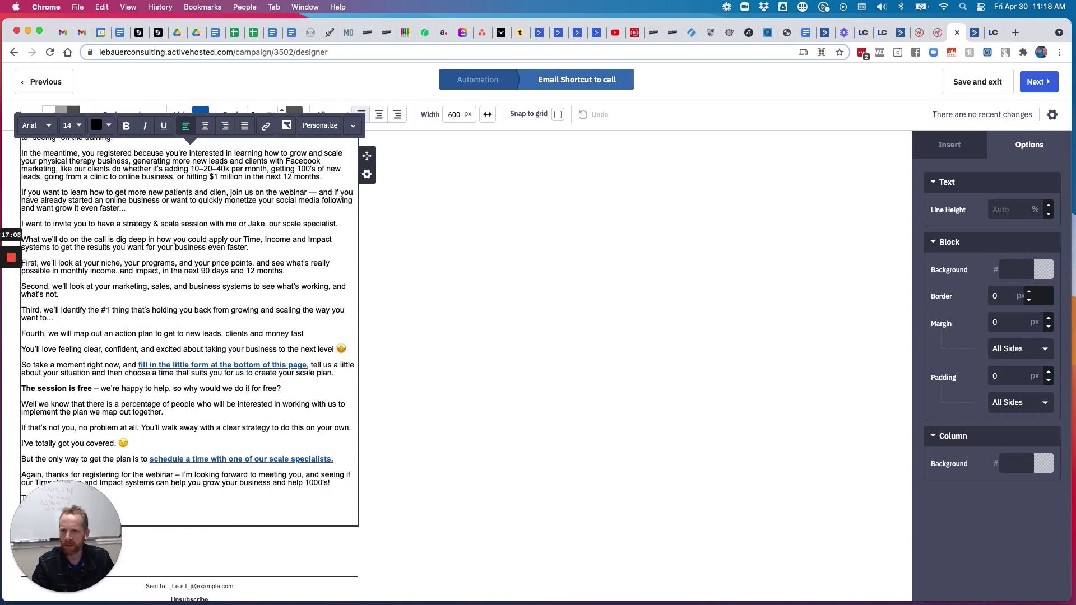
{"action": "key", "text": "BackSpace"}
{"action": "key", "text": "BackSpace"}
{"action": "key", "text": "BackSpace"}
{"action": "key", "text": "BackSpace"}
{"action": "key", "text": "BackSpace"}
{"action": "key", "text": "BackSpace"}
{"action": "key", "text": "BackSpace"}
{"action": "key", "text": "BackSpace"}
{"action": "key", "text": "BackSpace"}
{"action": "type", "text": "using paid Facebook ads and marketing"}
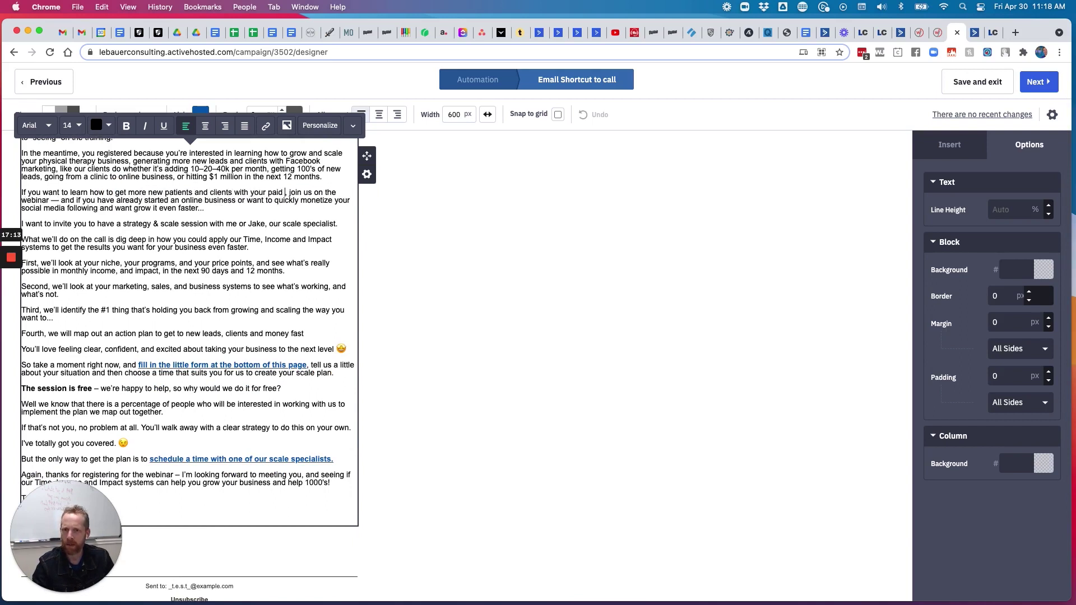
Add 'have a proven offer', 'would like' and 'join us for' a Free strategy session
{"action": "left_click", "coordinate": [289, 200]}
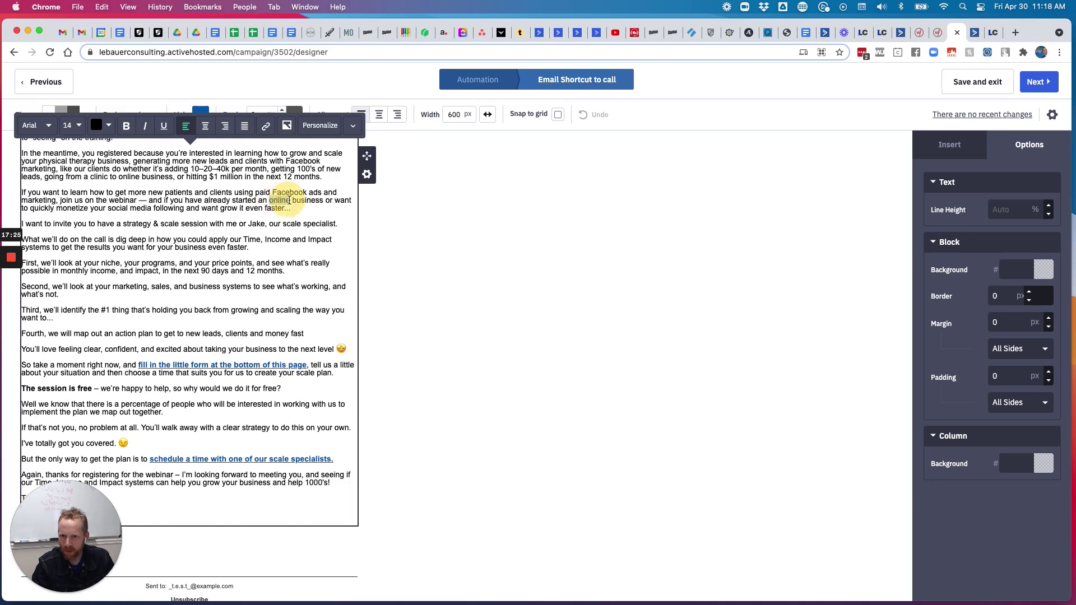
{"action": "type", "text": "business"}
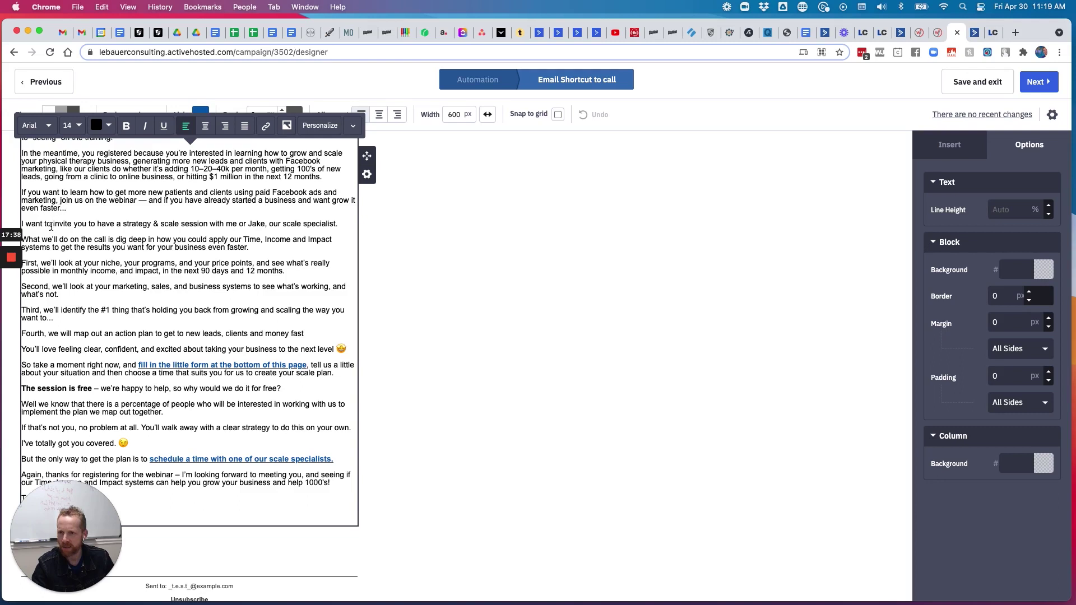
{"action": "type", "text": ", have a proven of"}
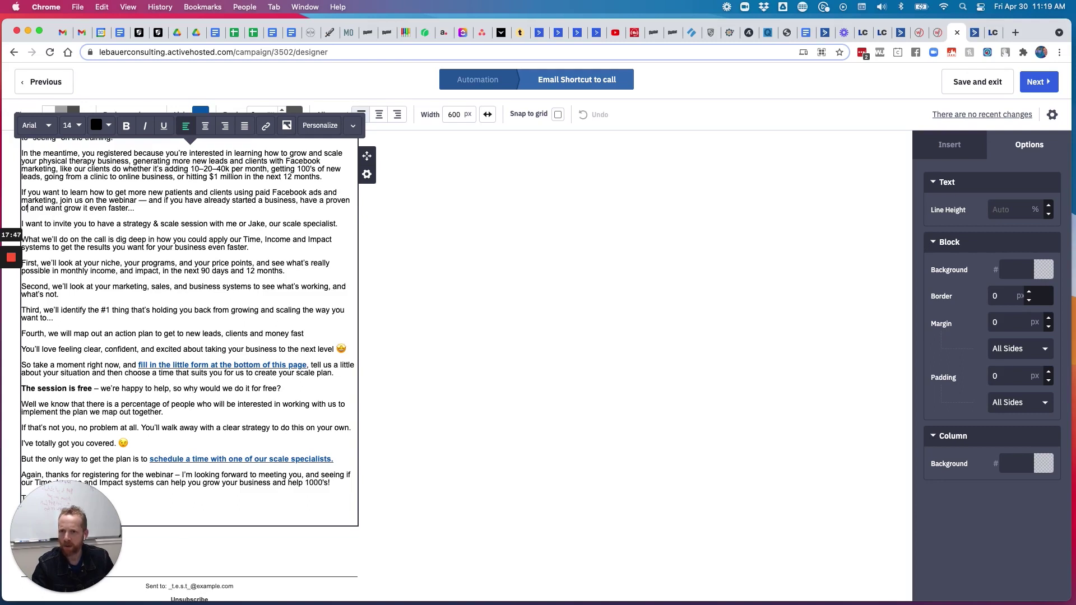
{"action": "type", "text": "fer"}
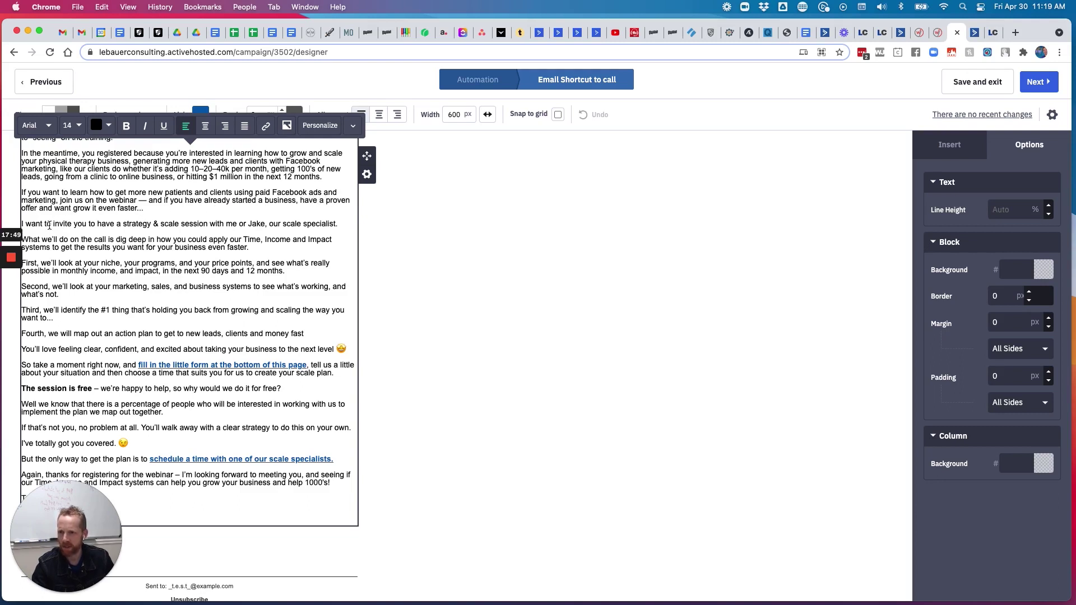
{"action": "double_click", "coordinate": [33, 224]}
{"action": "type", "text": "would lik"}
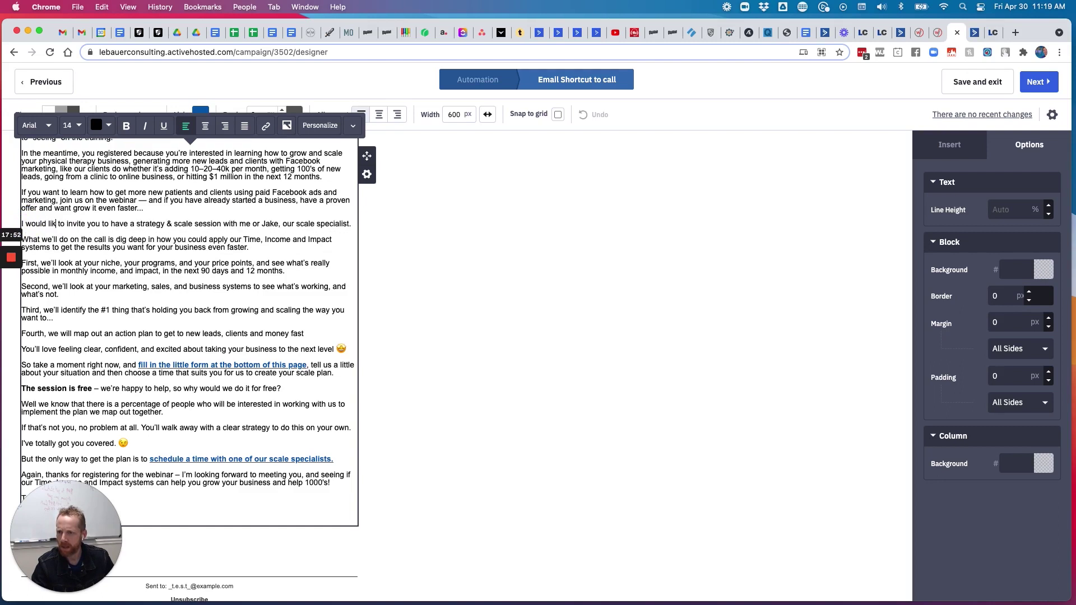
{"action": "type", "text": "e"}
{"action": "double_click", "coordinate": [121, 224]}
{"action": "type", "text": "join"}
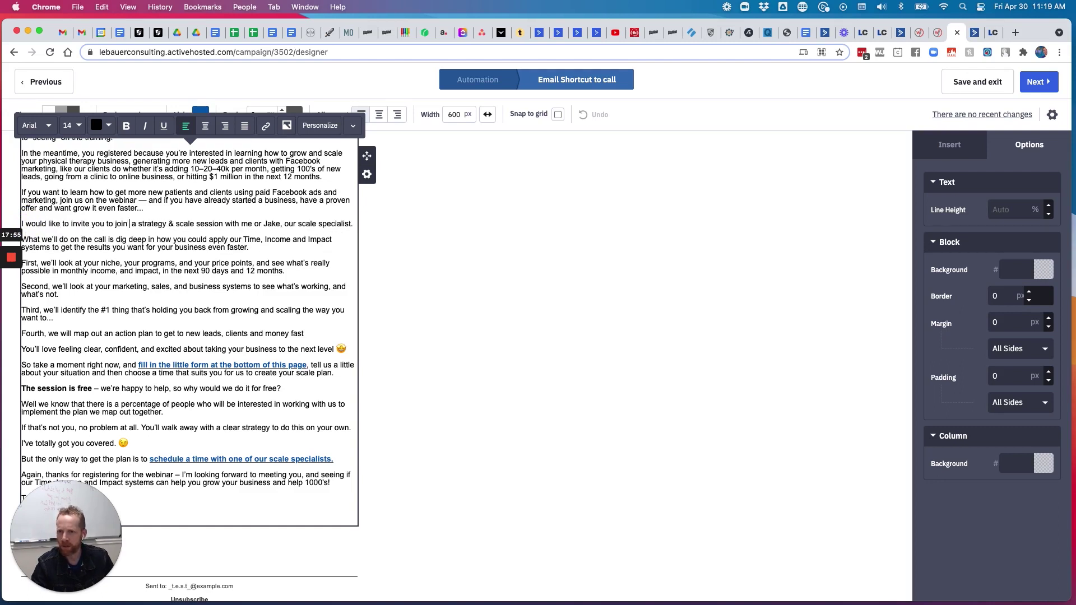
{"action": "type", "text": " us for"}
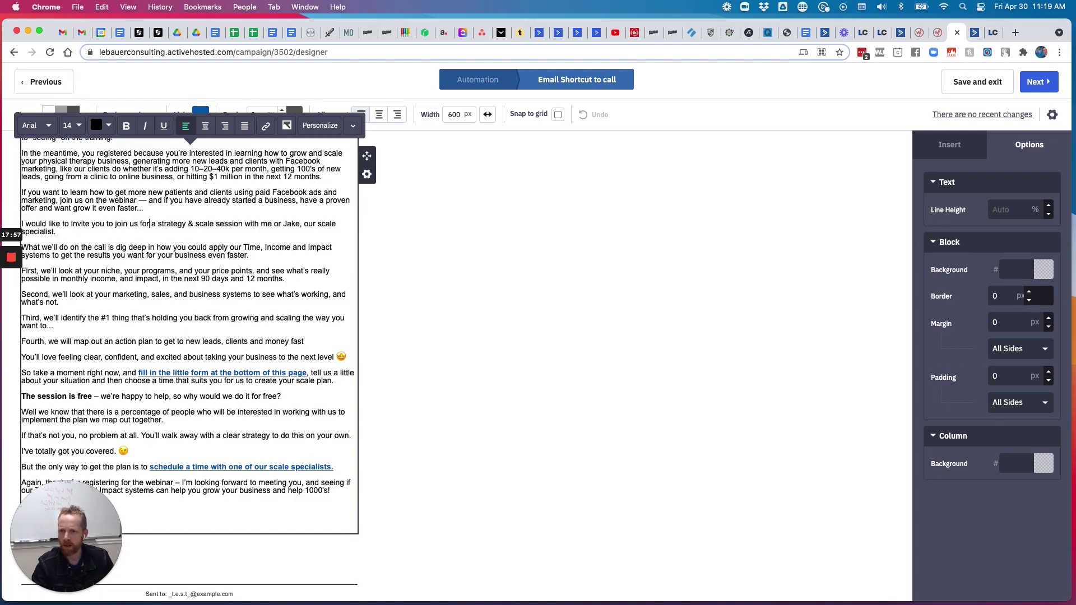
{"action": "left_click", "coordinate": [159, 224]}
{"action": "type", "text": "Free"}
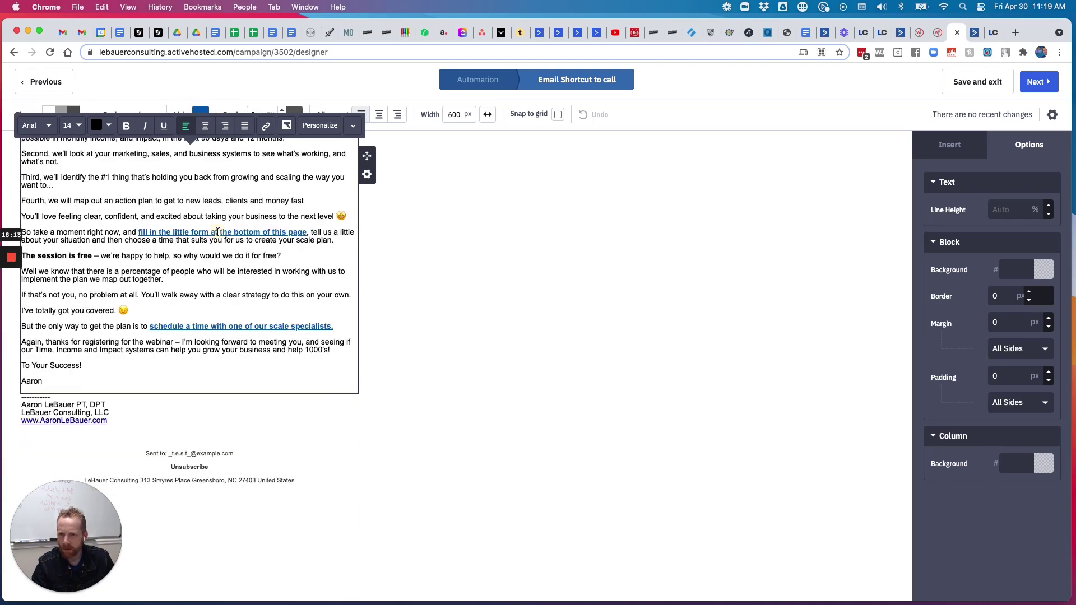
Check the email's link and signature link settings, then move on to the campaign summary
{"action": "left_click", "coordinate": [266, 125]}
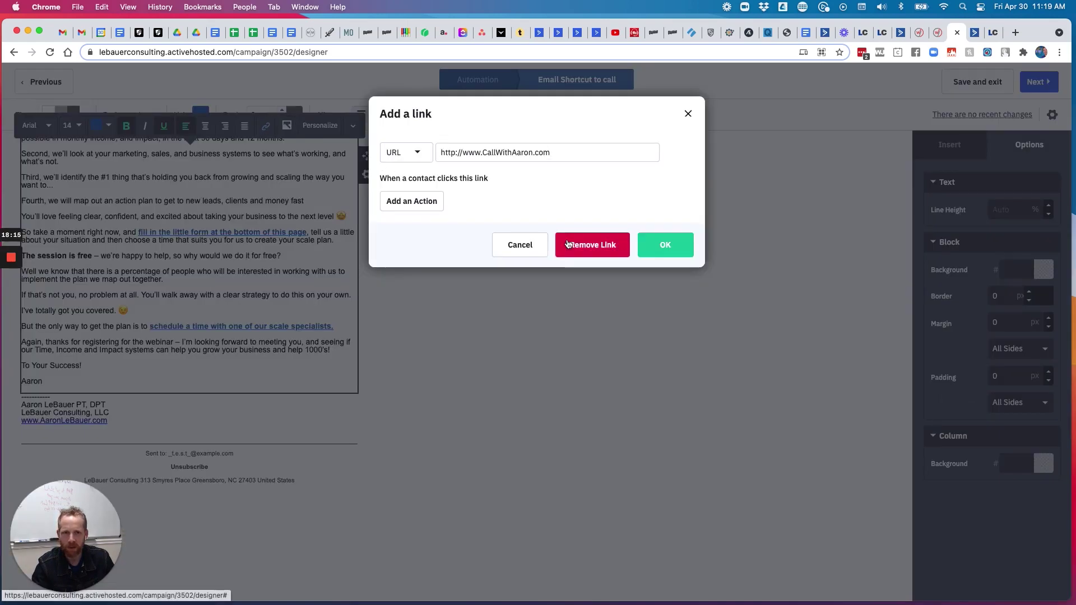
{"action": "left_click", "coordinate": [525, 243]}
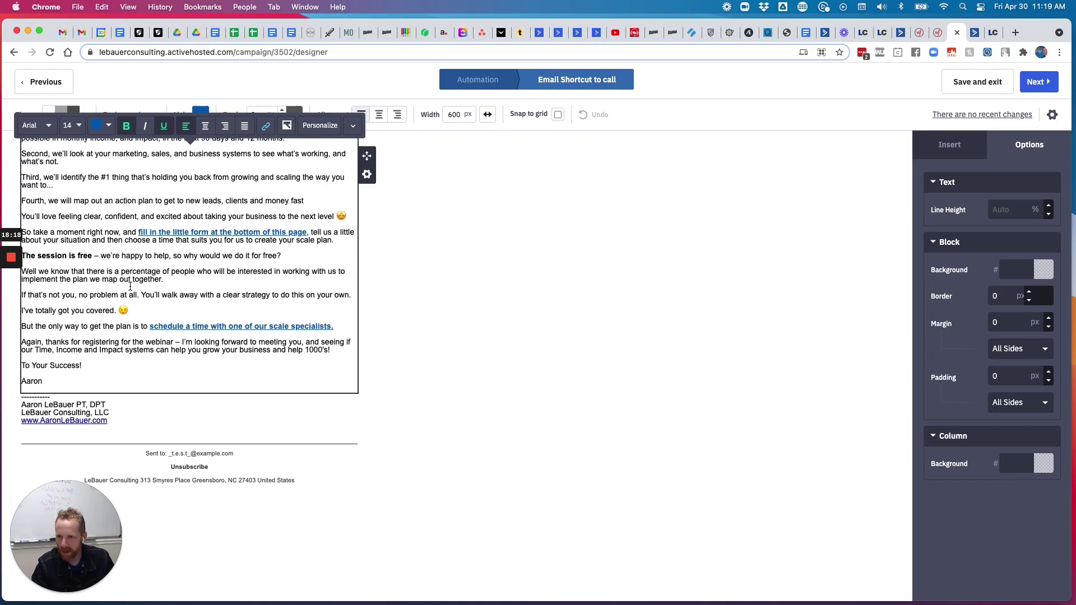
{"action": "scroll", "coordinate": [130, 287], "scroll_direction": "down", "scroll_amount": 1}
{"action": "left_click", "coordinate": [107, 408]}
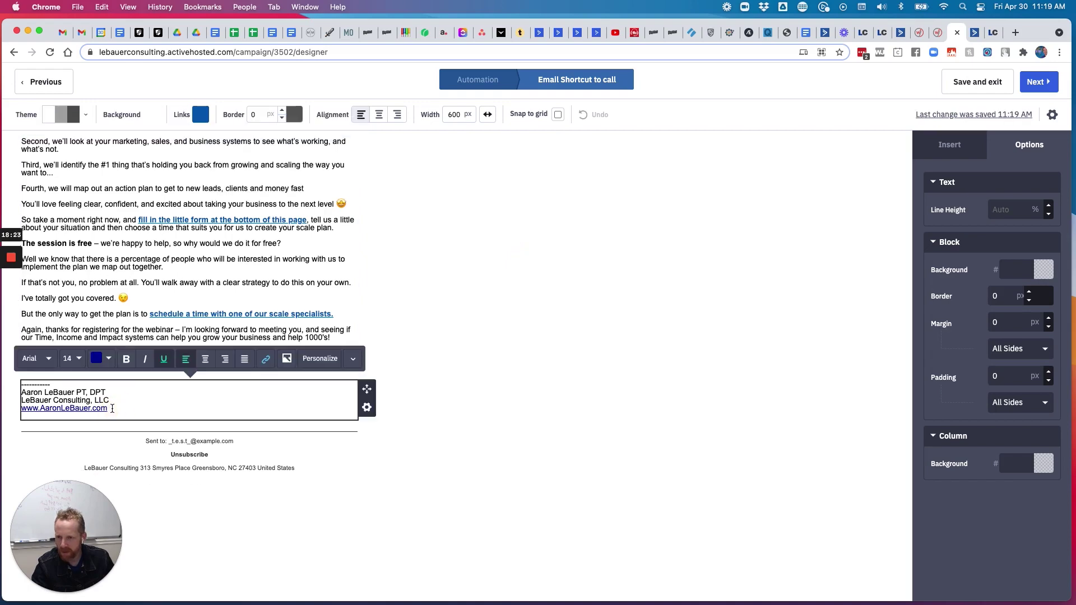
{"action": "left_click_drag", "start_coordinate": [108, 408], "coordinate": [11, 412]}
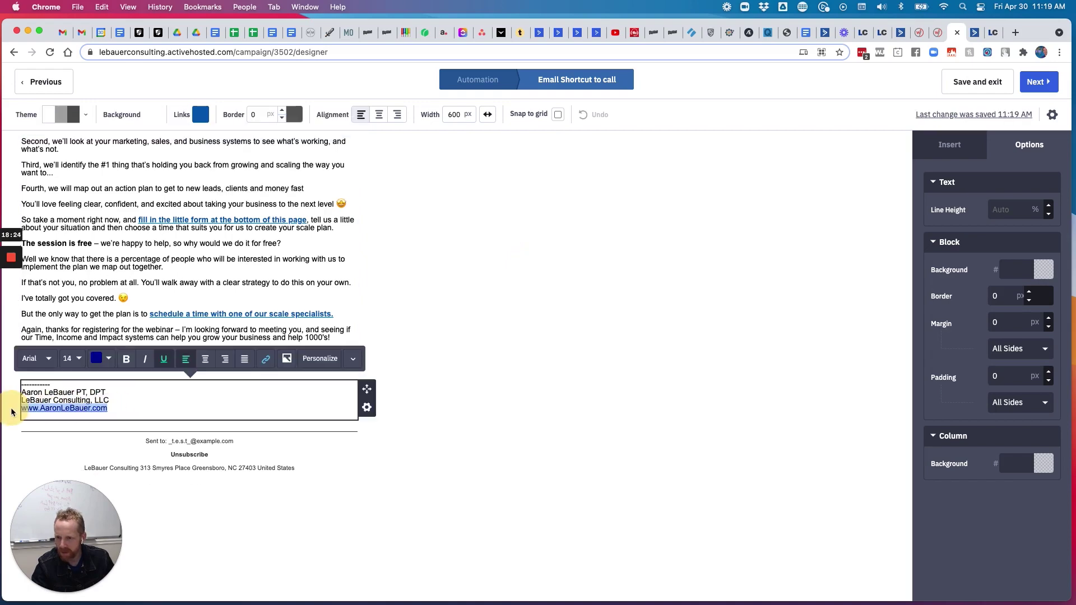
{"action": "left_click", "coordinate": [266, 358]}
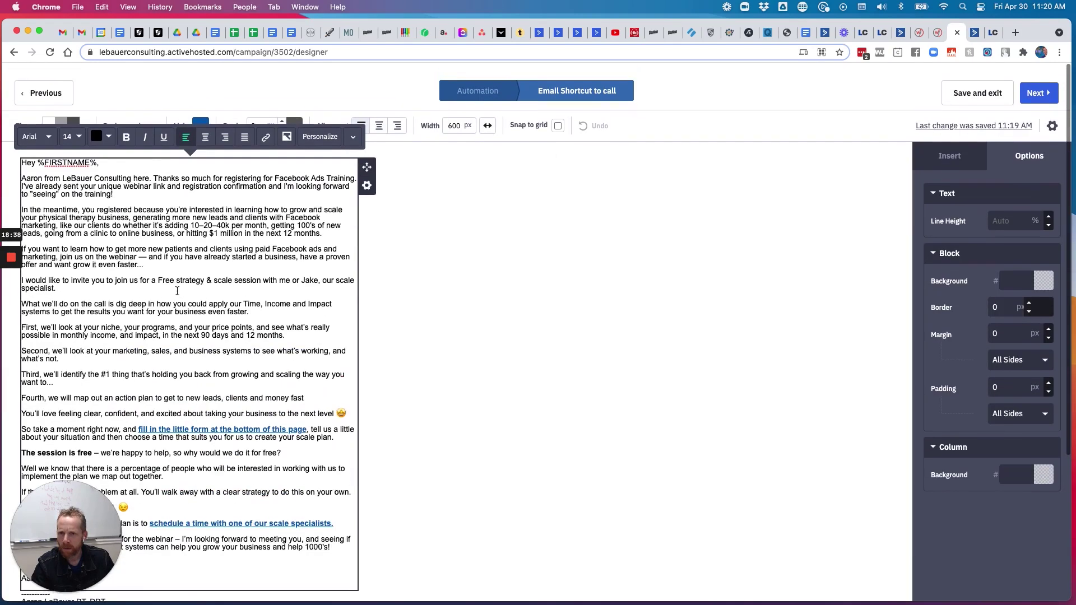
{"action": "scroll", "coordinate": [178, 291], "scroll_direction": "down", "scroll_amount": 1}
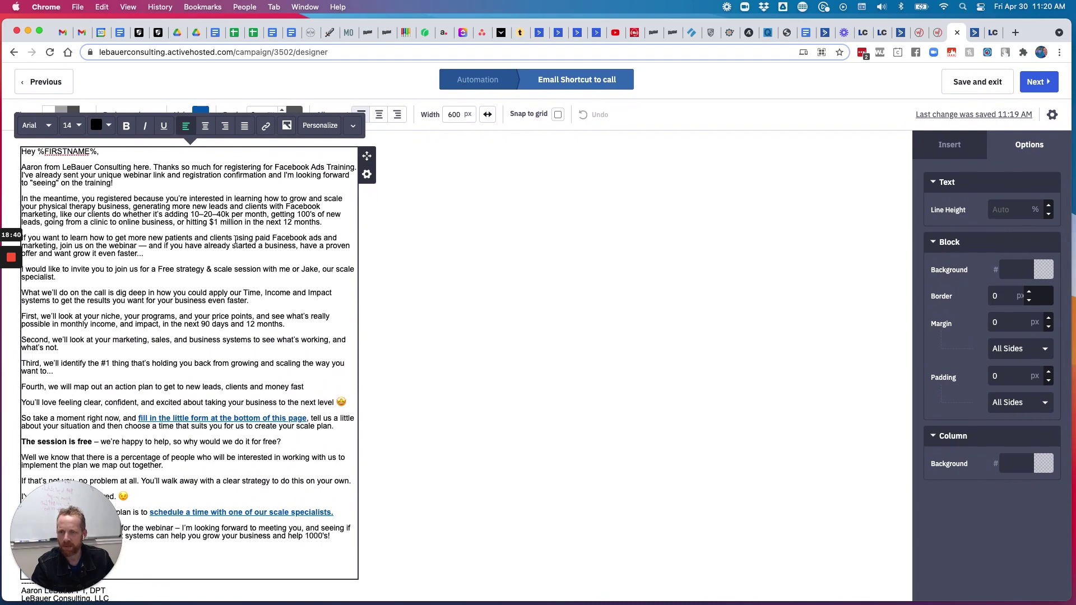
{"action": "scroll", "coordinate": [94, 255], "scroll_direction": "down", "scroll_amount": 1}
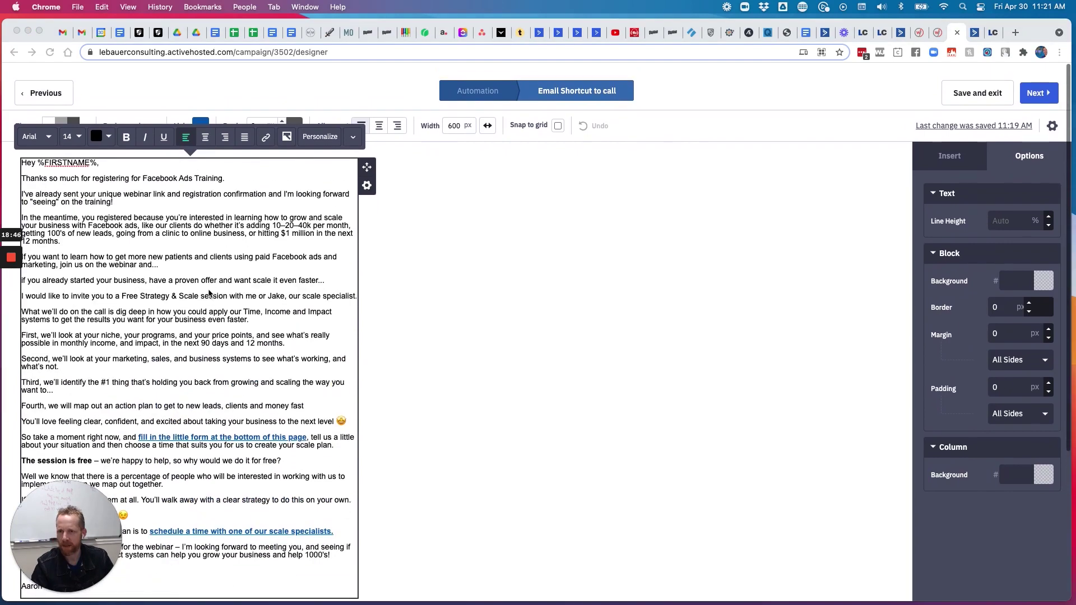
{"action": "scroll", "coordinate": [209, 292], "scroll_direction": "down", "scroll_amount": 1}
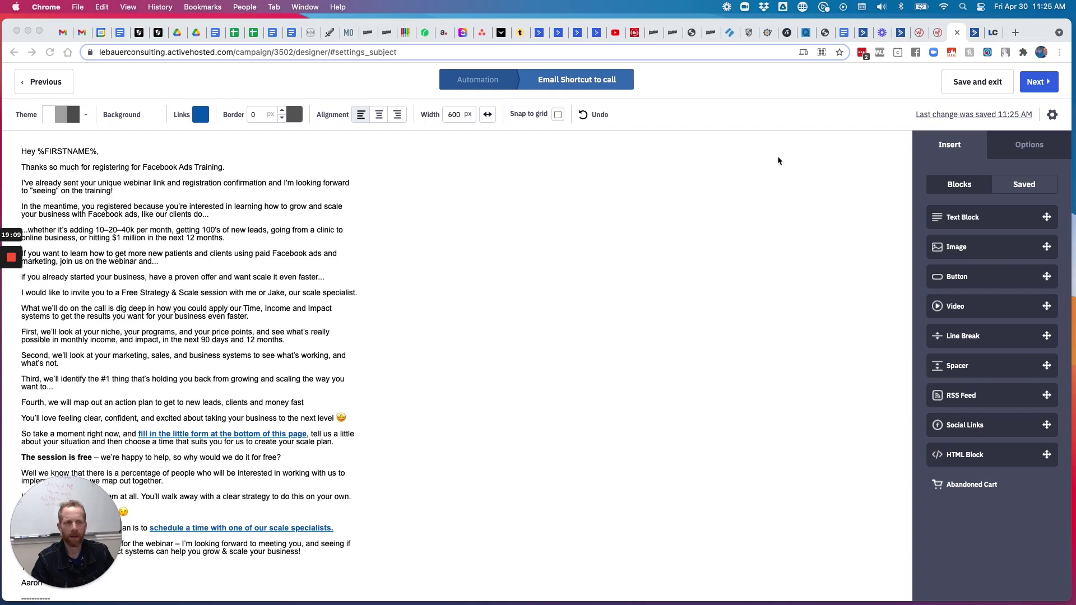
{"action": "left_click", "coordinate": [1037, 83]}
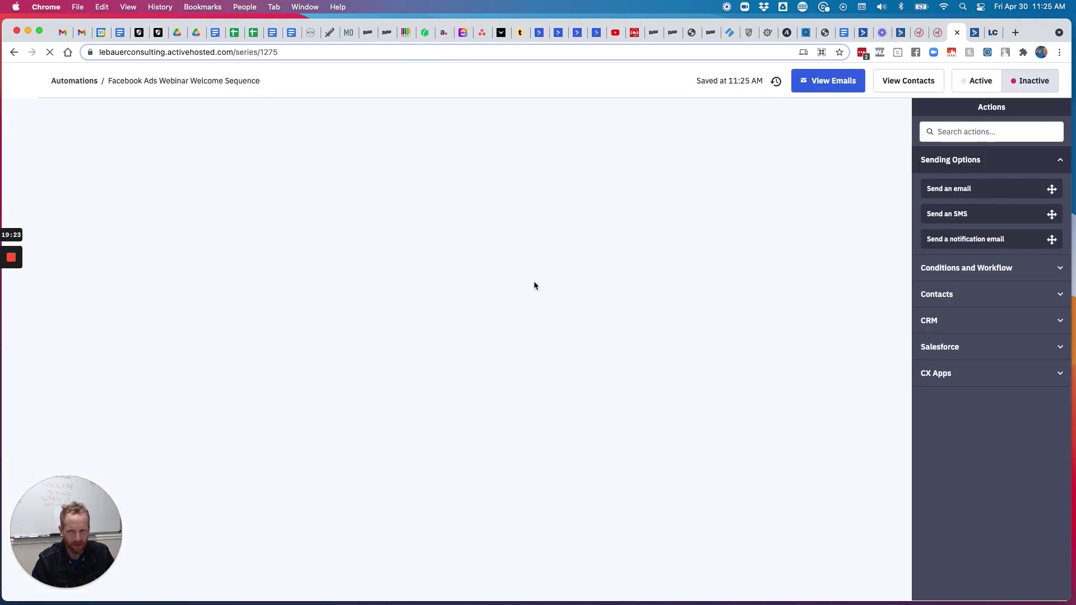
Open the case study Send email step in the welcome sequence for editing
{"action": "scroll", "coordinate": [589, 233], "scroll_direction": "down", "scroll_amount": 7}
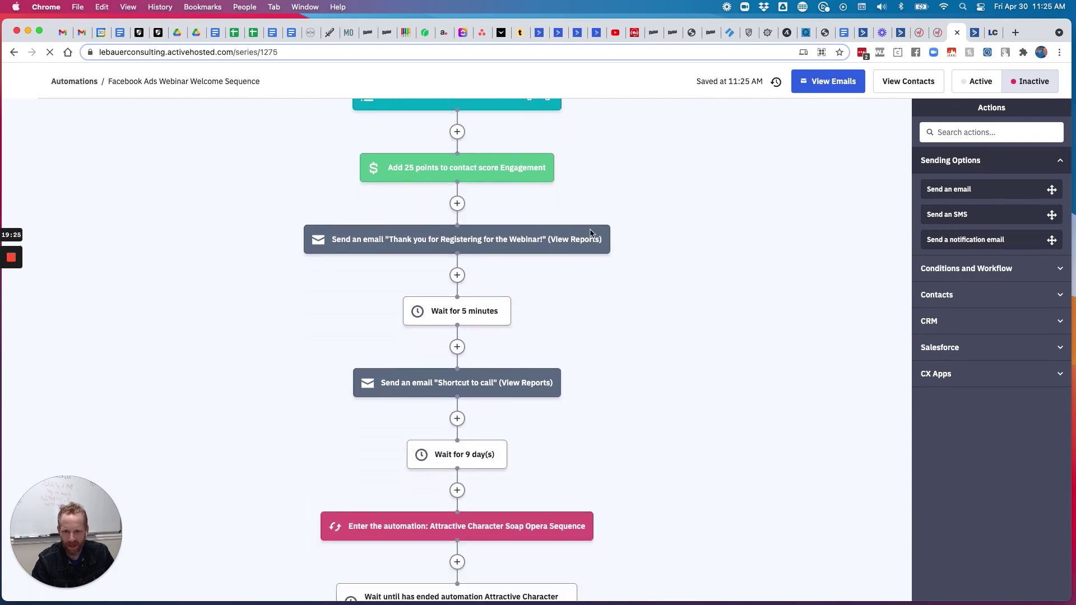
{"action": "scroll", "coordinate": [483, 280], "scroll_direction": "down", "scroll_amount": 3}
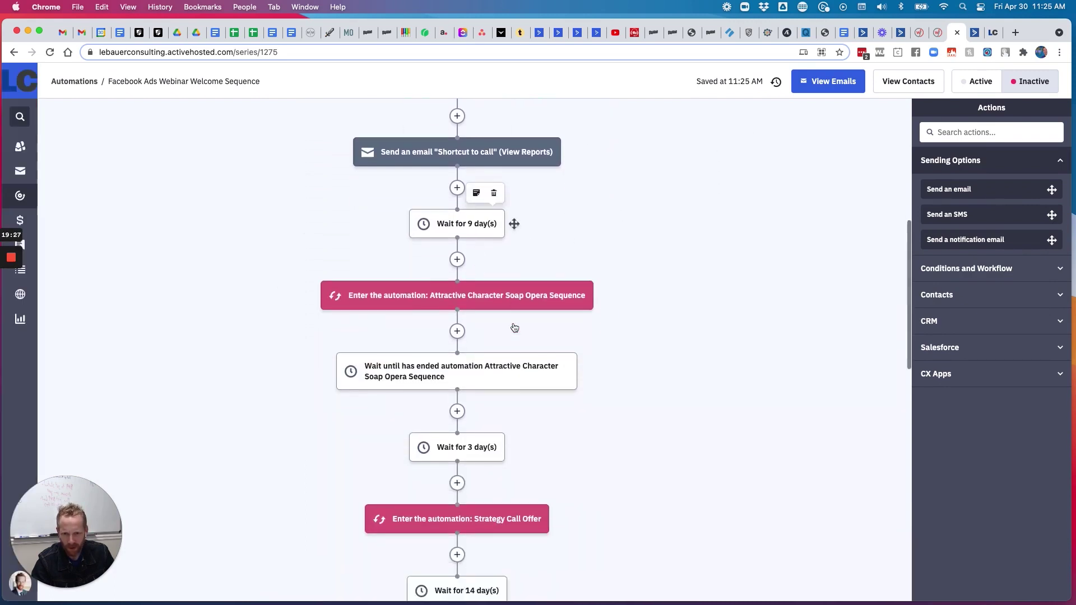
{"action": "scroll", "coordinate": [526, 372], "scroll_direction": "down", "scroll_amount": 3}
{"action": "scroll", "coordinate": [527, 374], "scroll_direction": "down", "scroll_amount": 6}
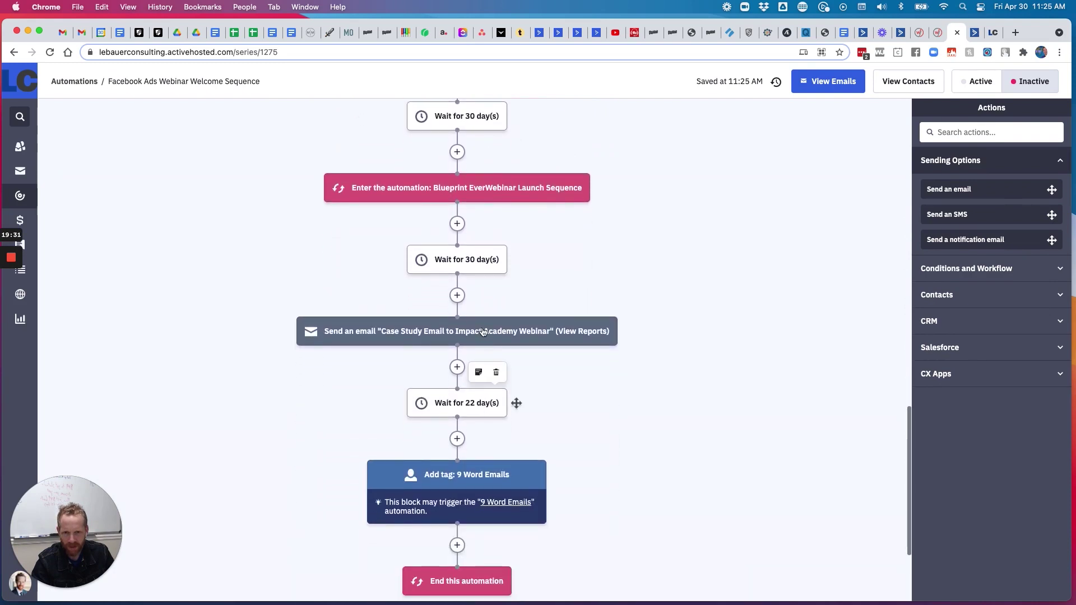
{"action": "left_click", "coordinate": [485, 331]}
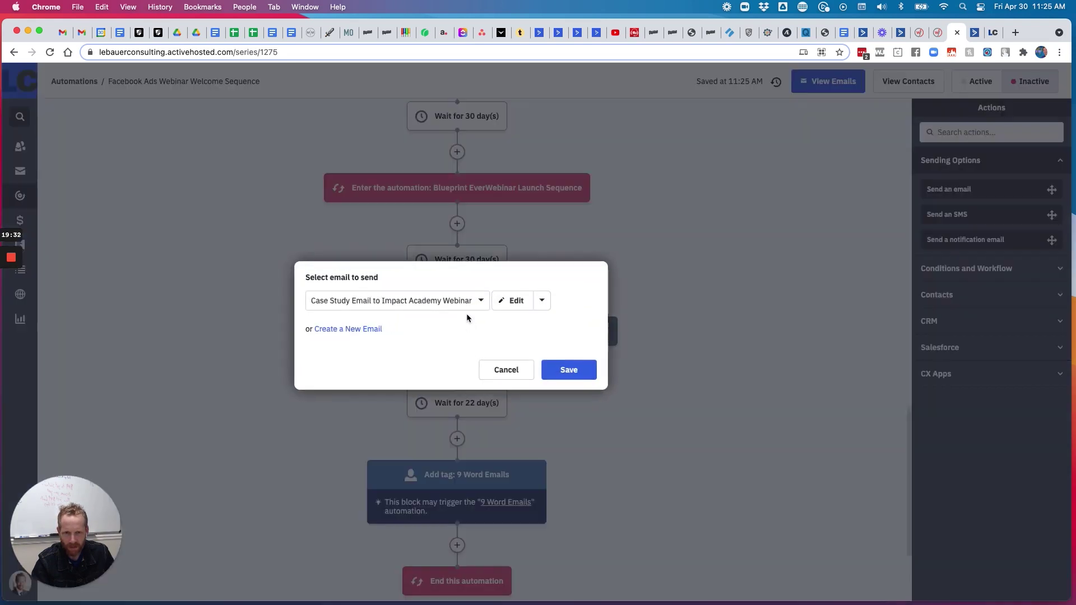
{"action": "left_click", "coordinate": [516, 298]}
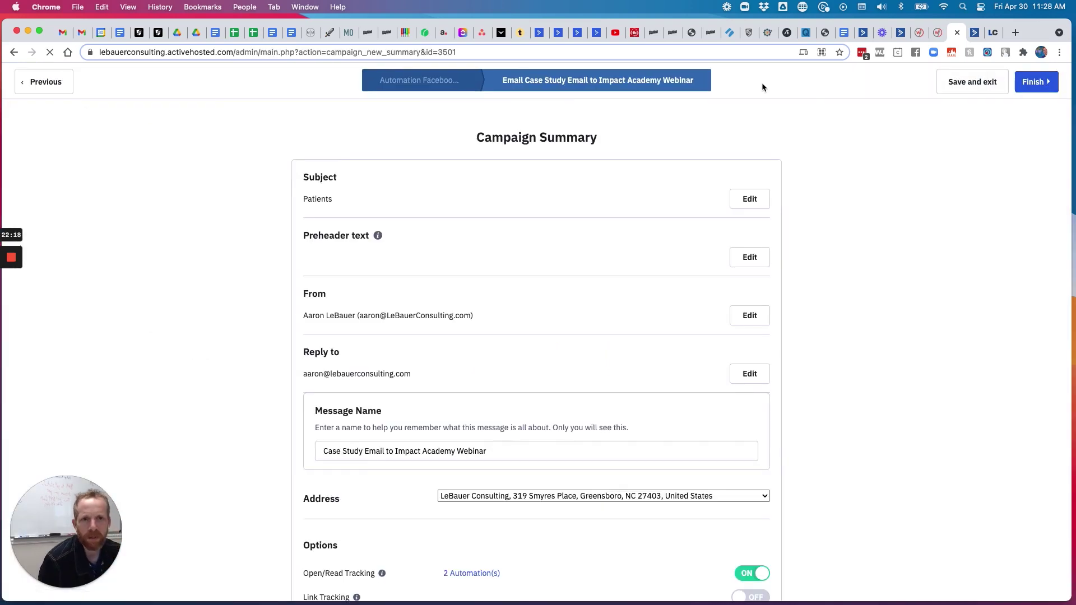
{"action": "scroll", "coordinate": [495, 327], "scroll_direction": "down", "scroll_amount": 3}
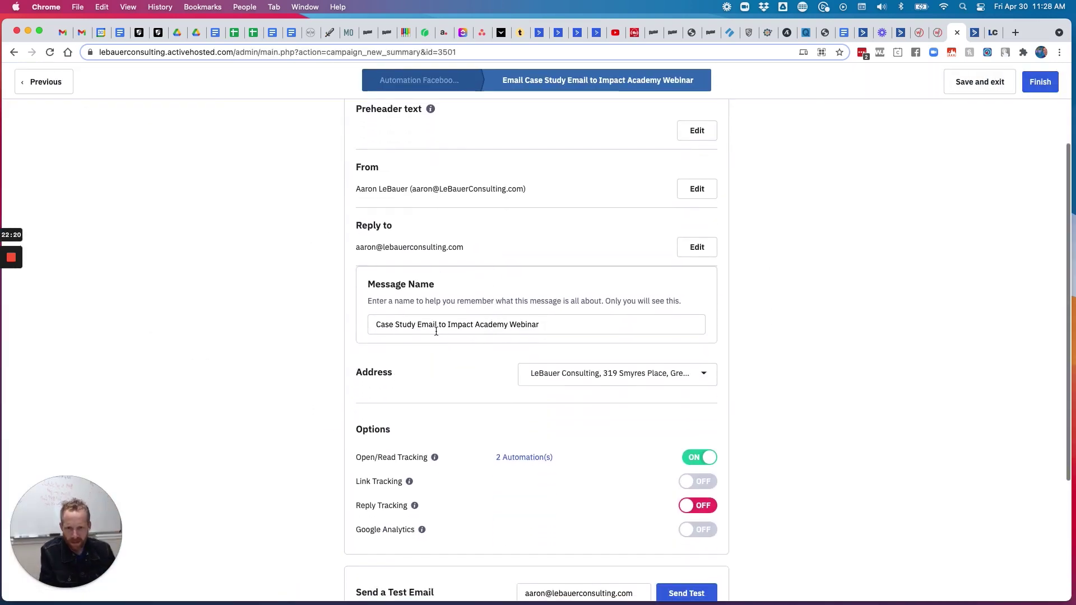
Rename the message to Case Study Email to Facebook Ads Webinar and turn on reply tracking
{"action": "left_click_drag", "start_coordinate": [447, 326], "coordinate": [620, 332]}
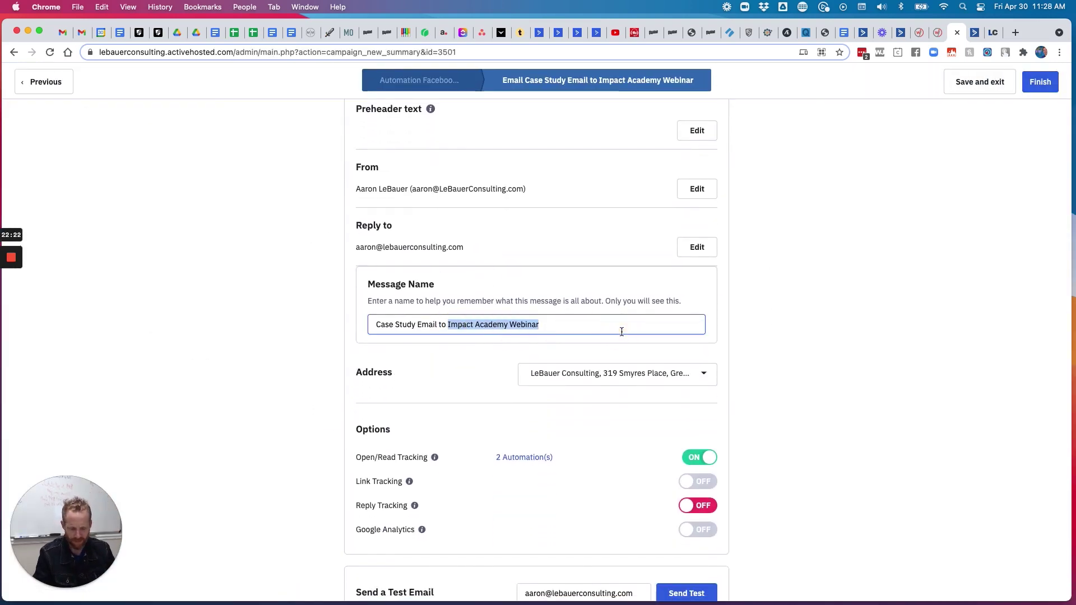
{"action": "type", "text": "F"}
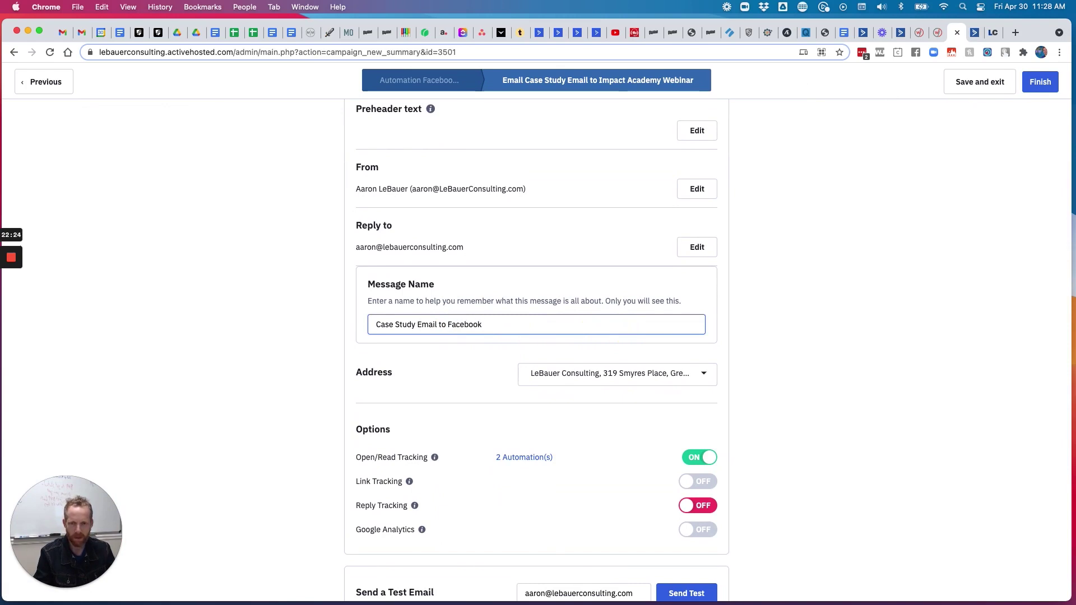
{"action": "type", "text": "acebook Ads Webinar"}
{"action": "scroll", "coordinate": [687, 382], "scroll_direction": "down", "scroll_amount": 2}
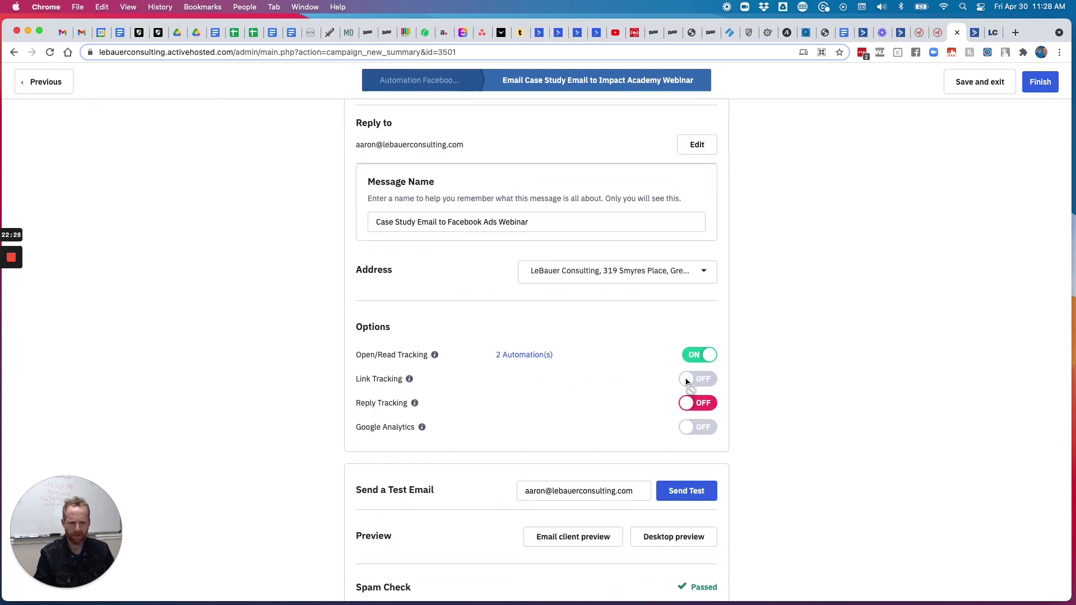
{"action": "left_click", "coordinate": [700, 404]}
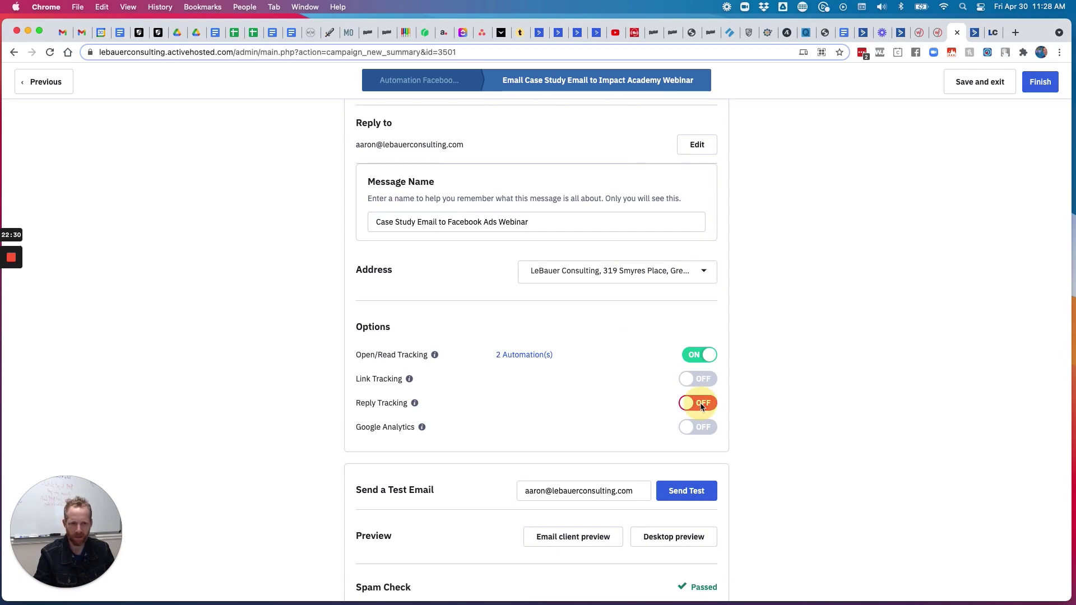
{"action": "left_click", "coordinate": [627, 204]}
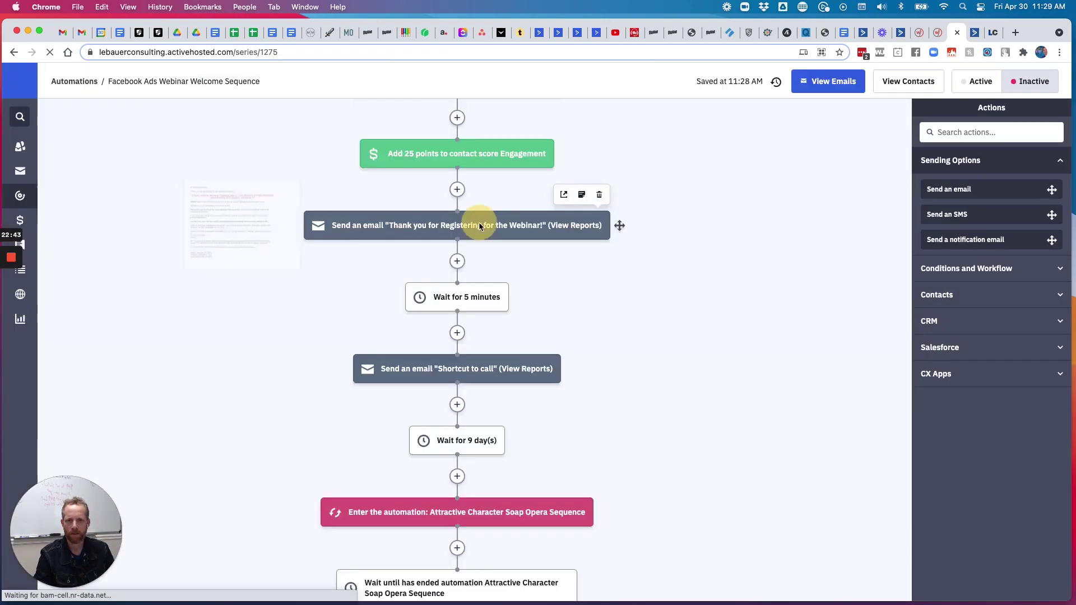
Append ' - FB Ads' to the thank-you email's message name and save and exit
{"action": "left_click", "coordinate": [479, 222]}
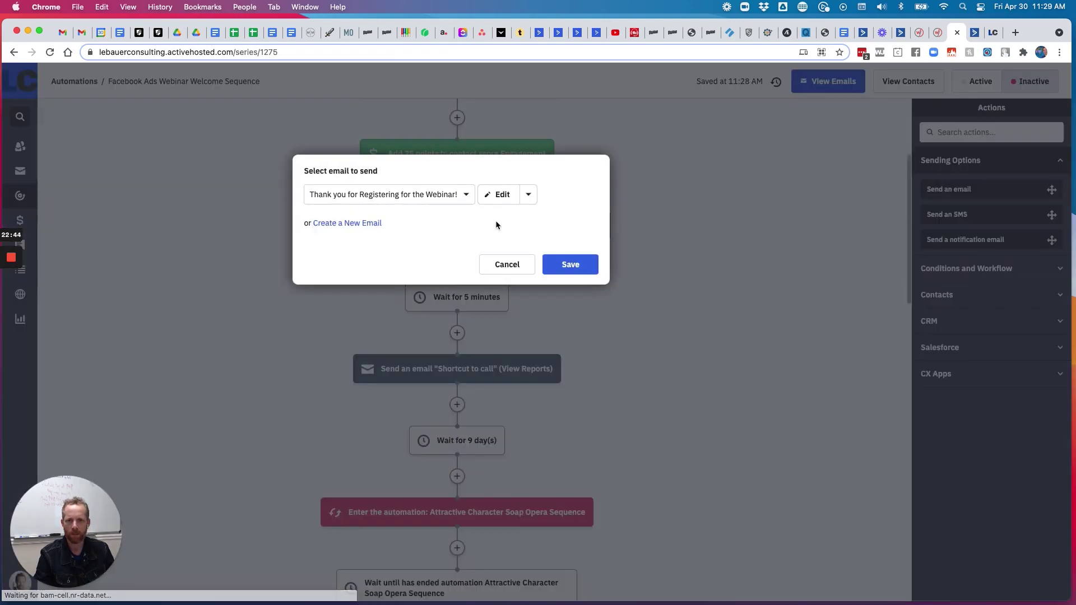
{"action": "left_click", "coordinate": [502, 194]}
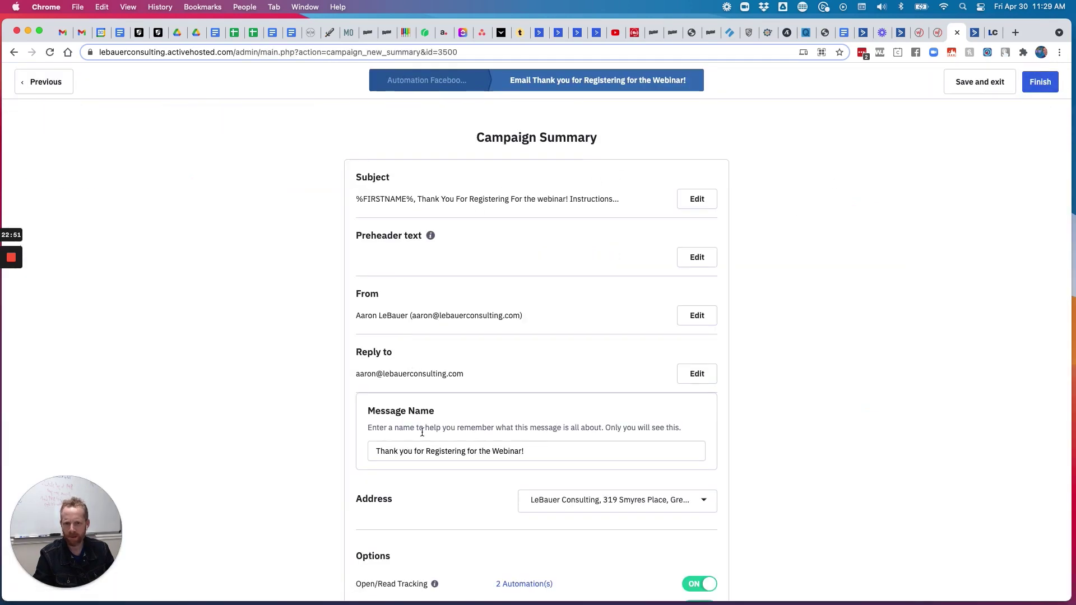
{"action": "left_click", "coordinate": [544, 448]}
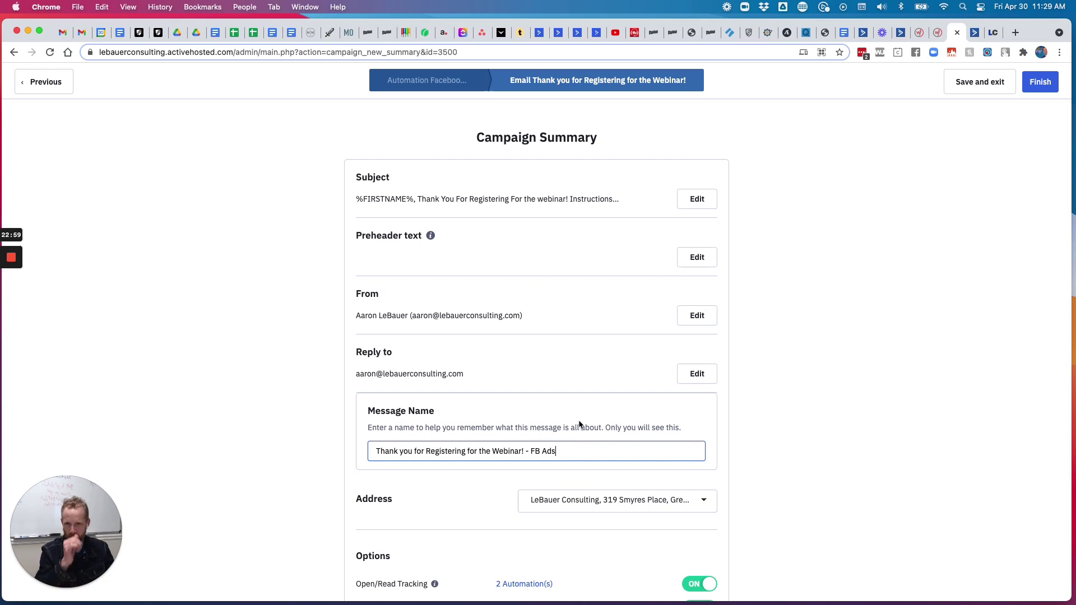
{"action": "left_click", "coordinate": [982, 85]}
Set the Facebook Ads Webinar Welcome Sequence automation to Active
{"action": "scroll", "coordinate": [582, 313], "scroll_direction": "down", "scroll_amount": 5}
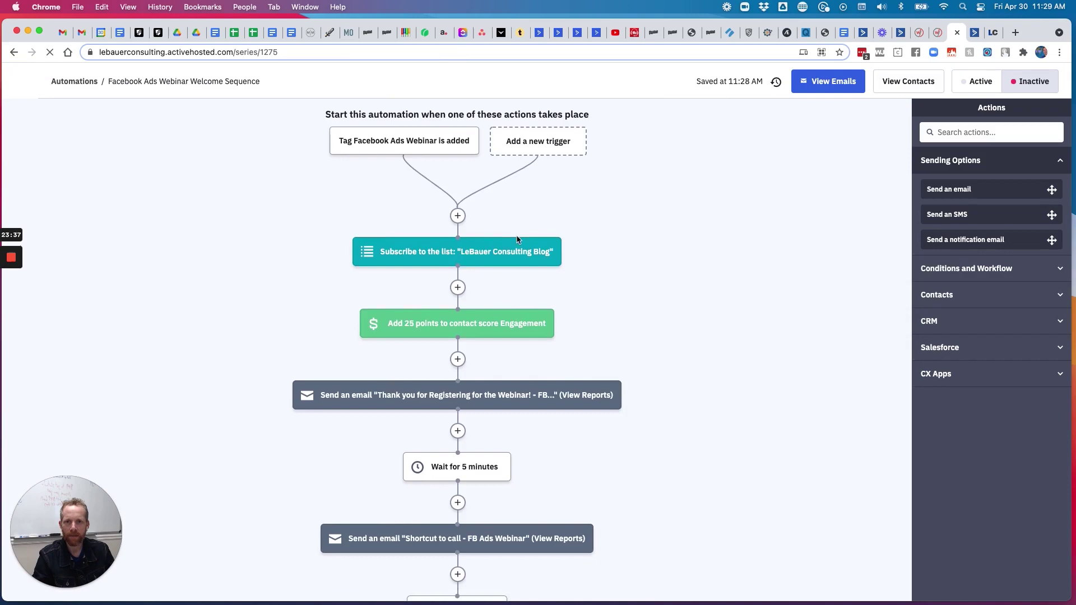
{"action": "scroll", "coordinate": [516, 235], "scroll_direction": "down", "scroll_amount": 20}
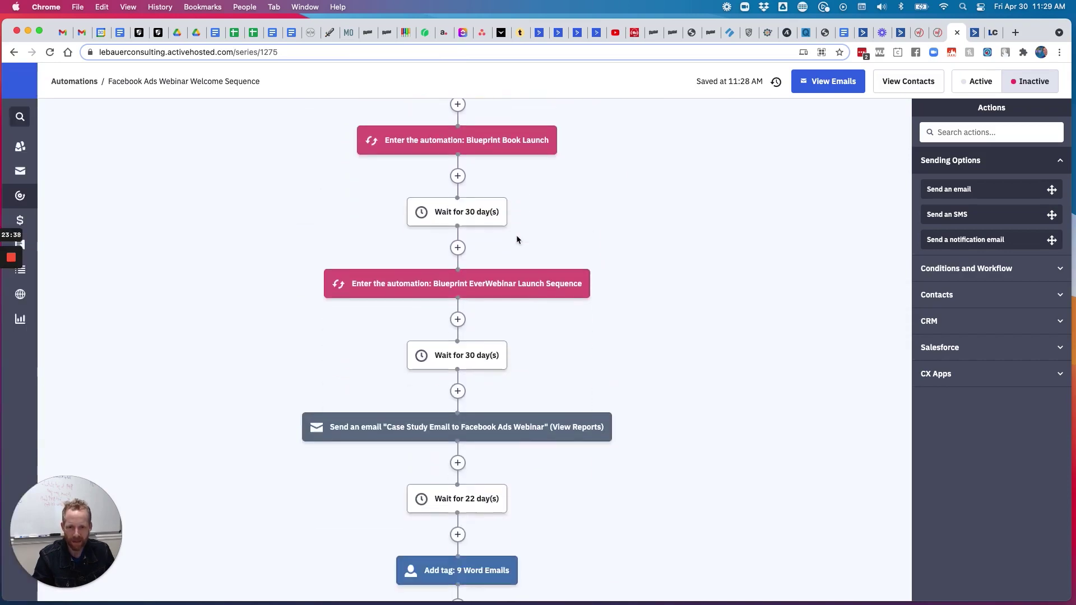
{"action": "scroll", "coordinate": [516, 234], "scroll_direction": "down", "scroll_amount": 10}
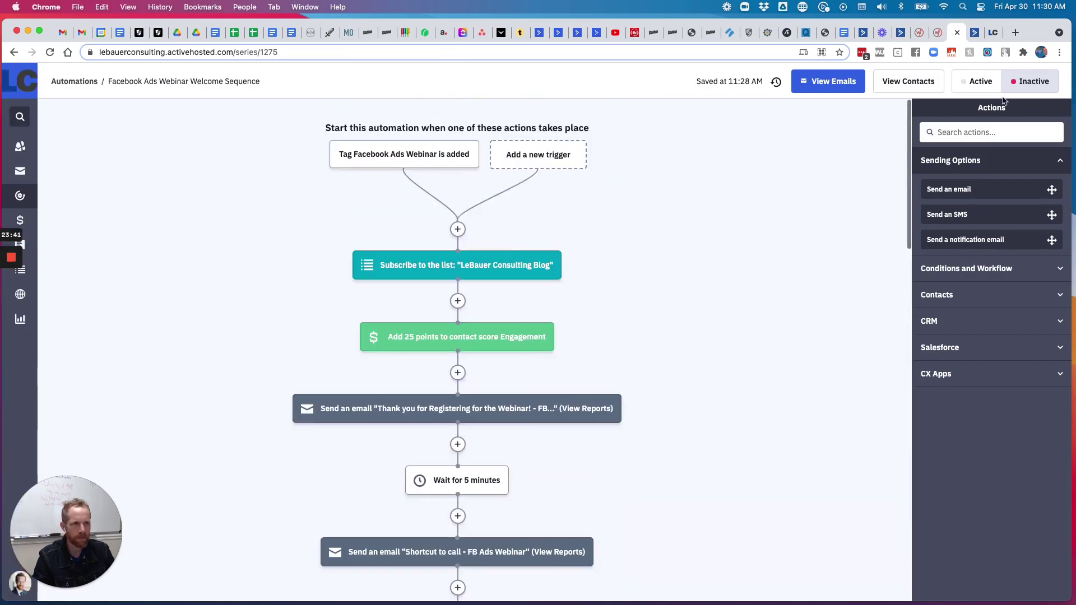
{"action": "left_click", "coordinate": [986, 83]}
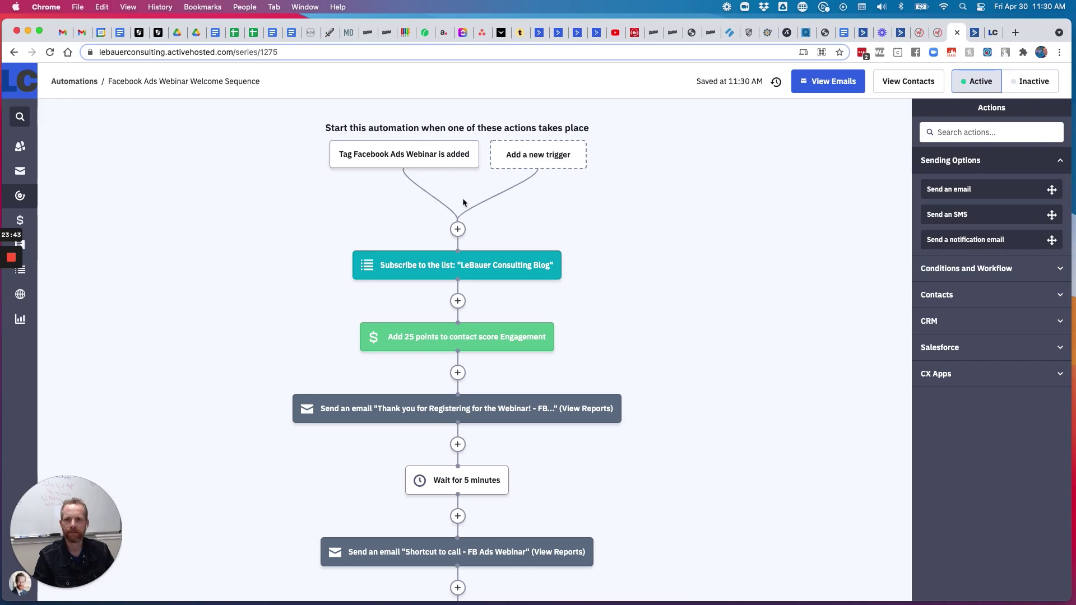
Check the webinar's registration link and start registering on the Running Facebook Ads In House page
{"action": "left_click", "coordinate": [937, 32]}
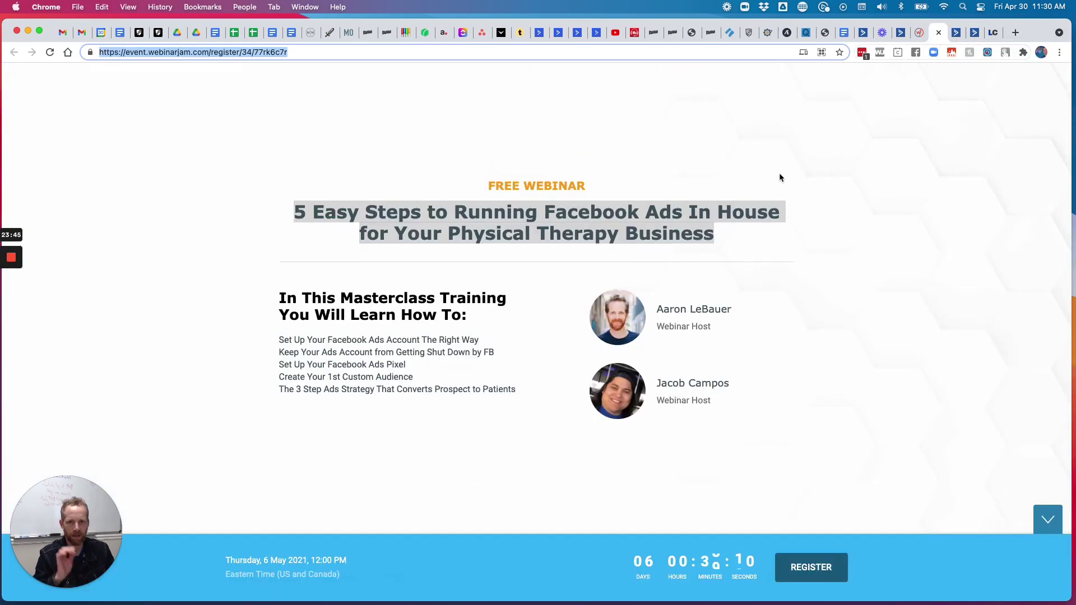
{"action": "left_click", "coordinate": [919, 32]}
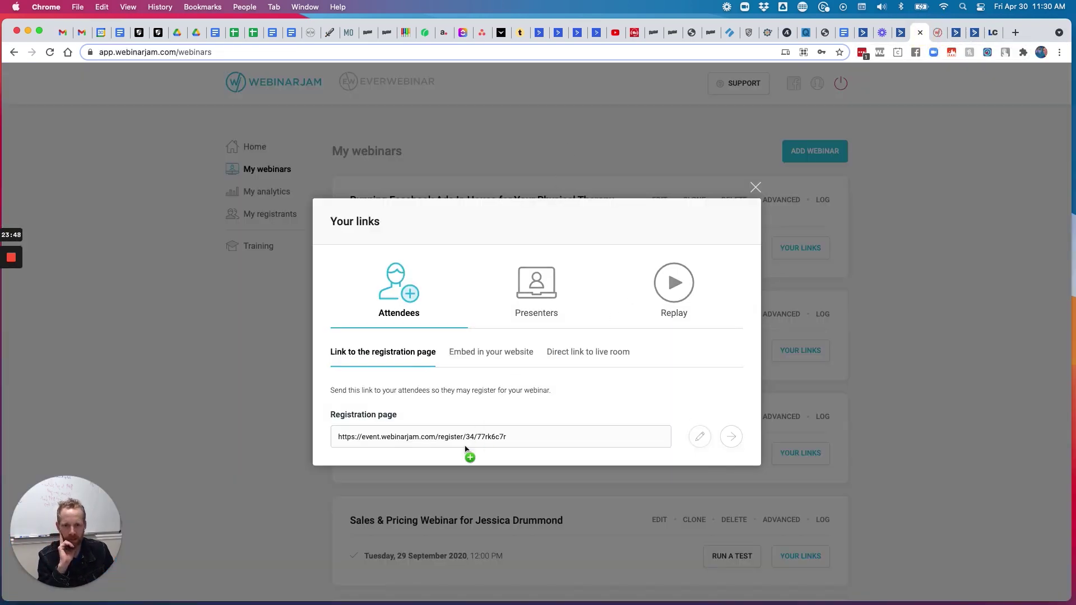
{"action": "left_click", "coordinate": [938, 31]}
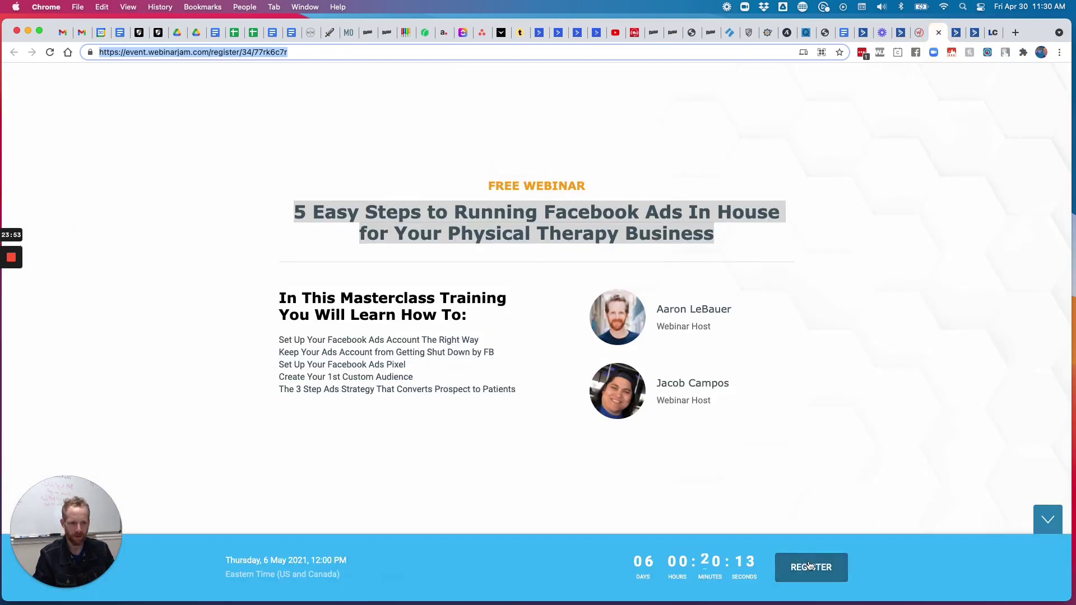
{"action": "left_click", "coordinate": [811, 567]}
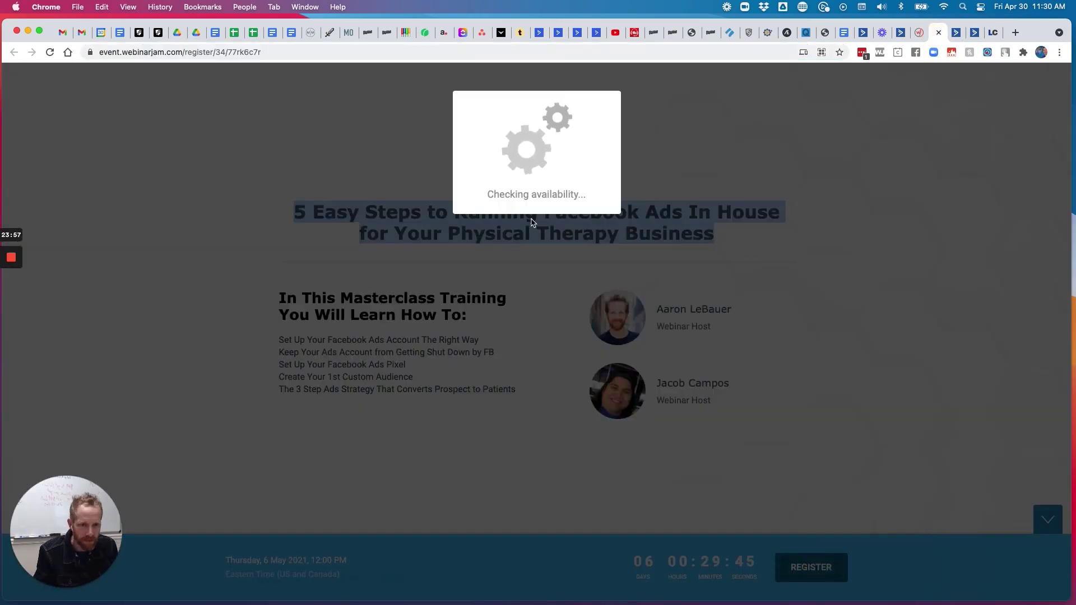
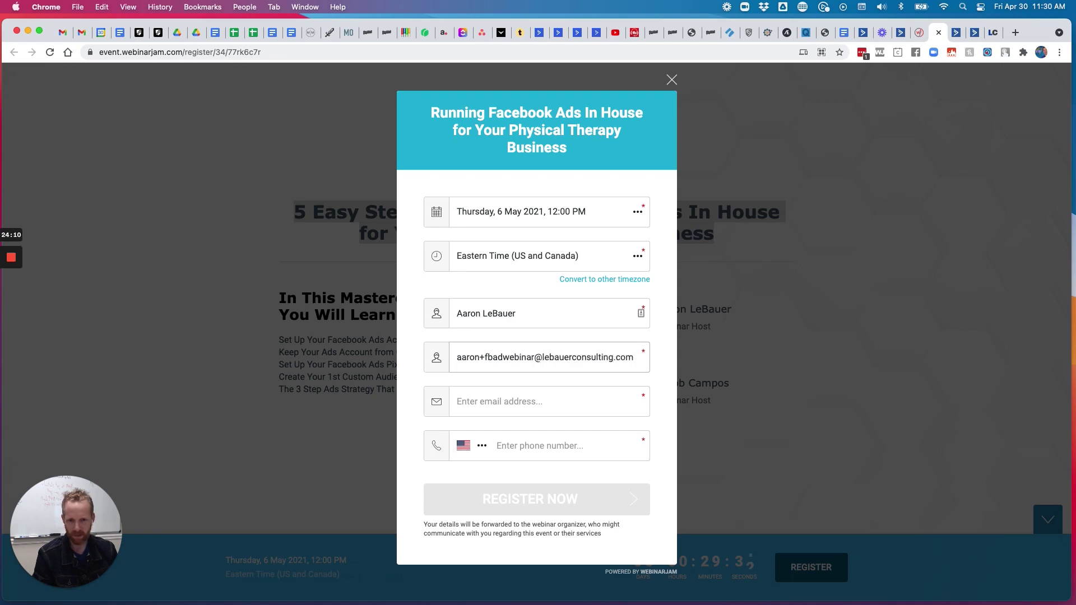
Fill in the test attendee's name, email and phone number to complete the registration
{"action": "key", "text": "Tab"}
{"action": "triple_click", "coordinate": [499, 357]}
{"action": "key", "text": "BackSpace"}
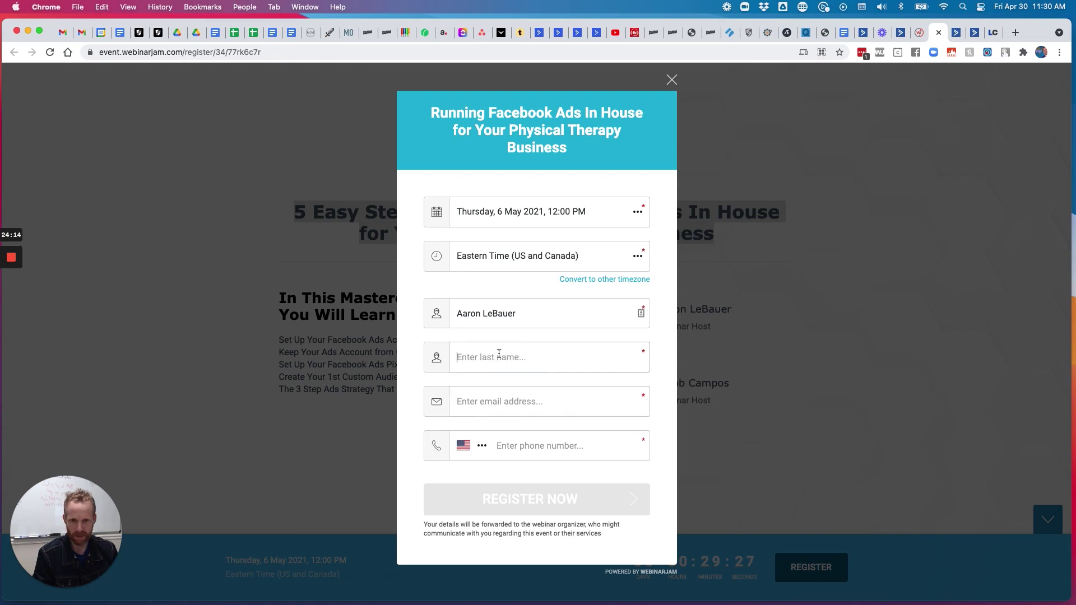
{"action": "key", "text": "Down"}
{"action": "key", "text": "Return"}
{"action": "type", "text": "33"}
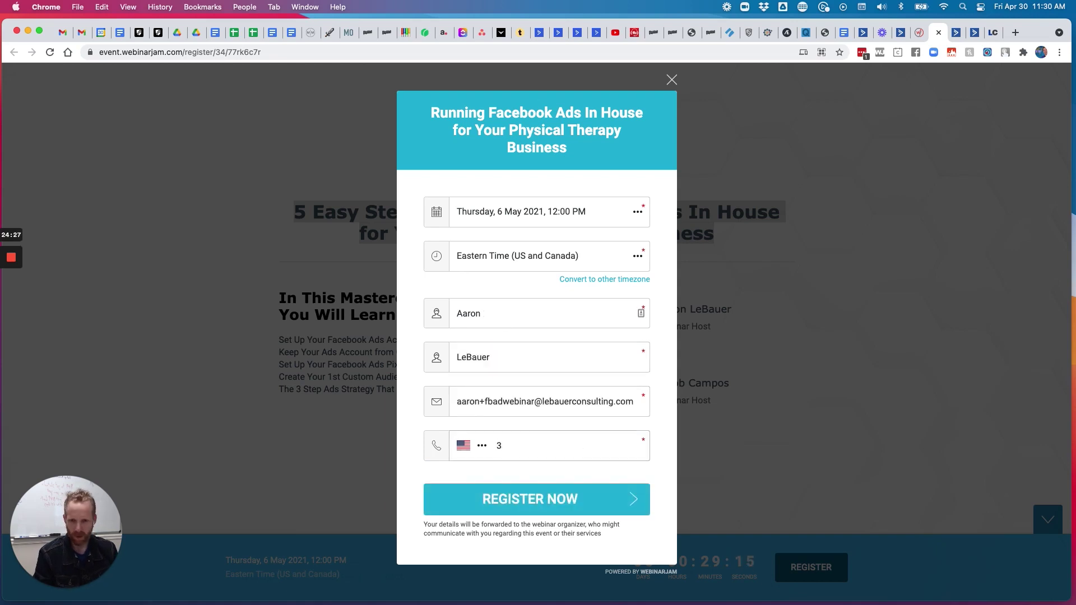
{"action": "mouse_move", "coordinate": [11, 292]}
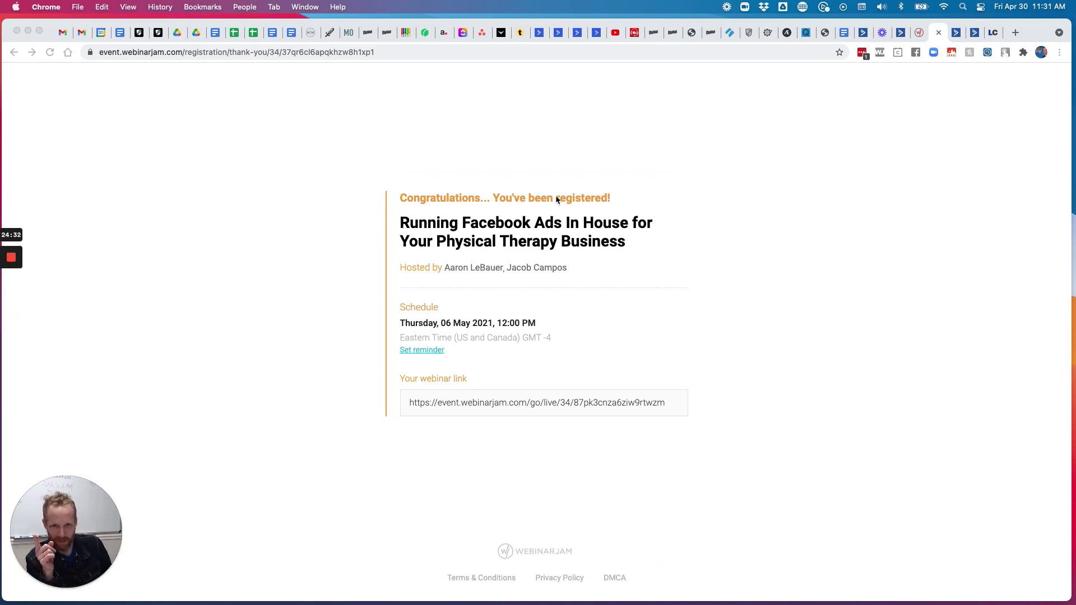
{"action": "left_click", "coordinate": [492, 402]}
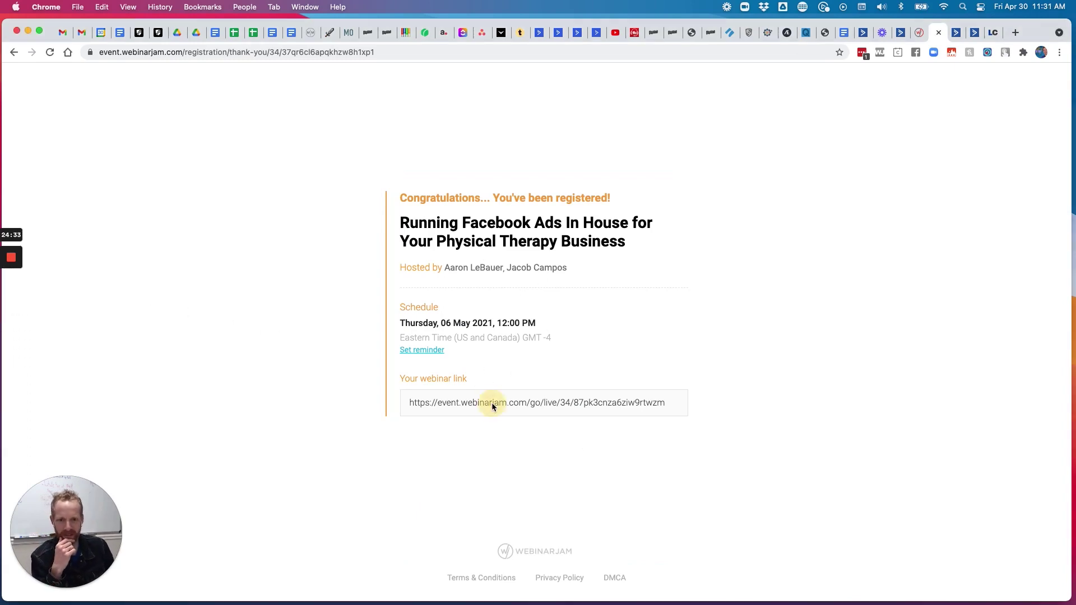
{"action": "left_click", "coordinate": [424, 350]}
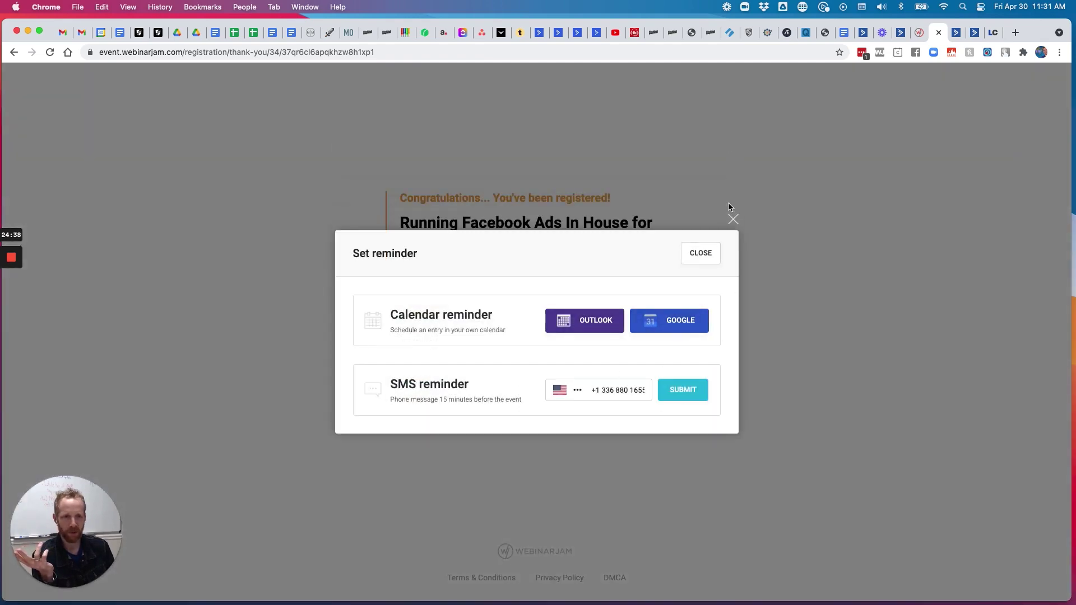
{"action": "left_click", "coordinate": [733, 219]}
Close Manage Tags, reload the automation and view the 1 contact queued in the 5-minute wait
{"action": "left_click", "coordinate": [974, 32]}
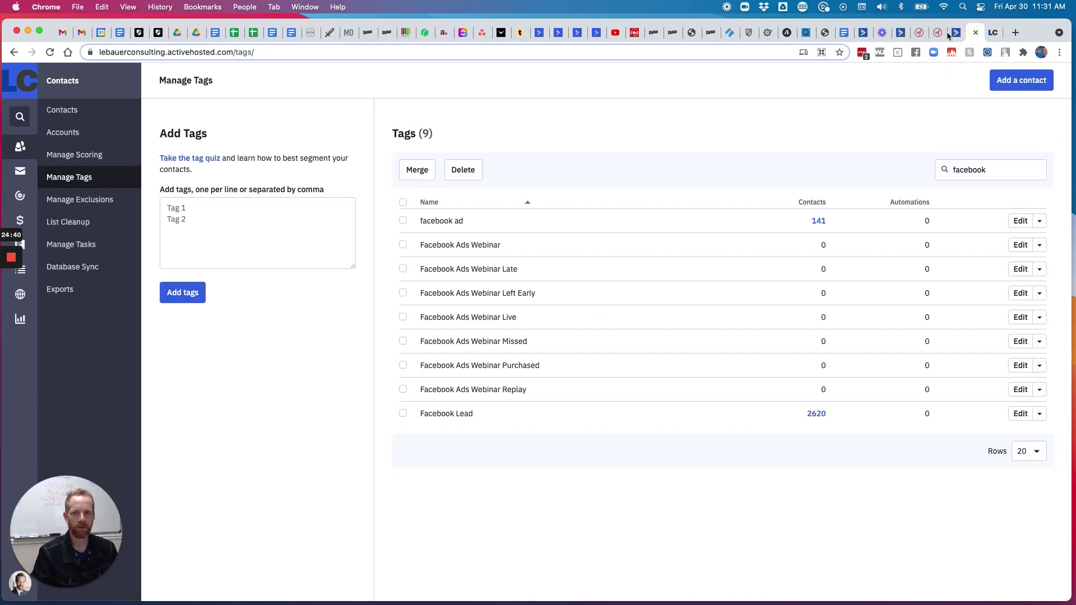
{"action": "left_click", "coordinate": [975, 31]}
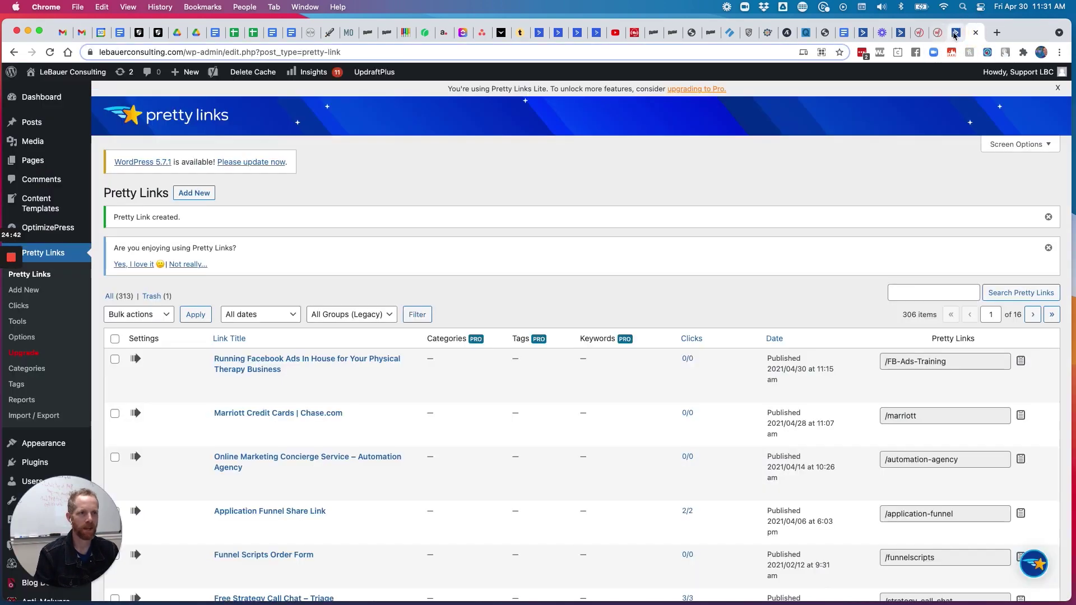
{"action": "left_click", "coordinate": [953, 32]}
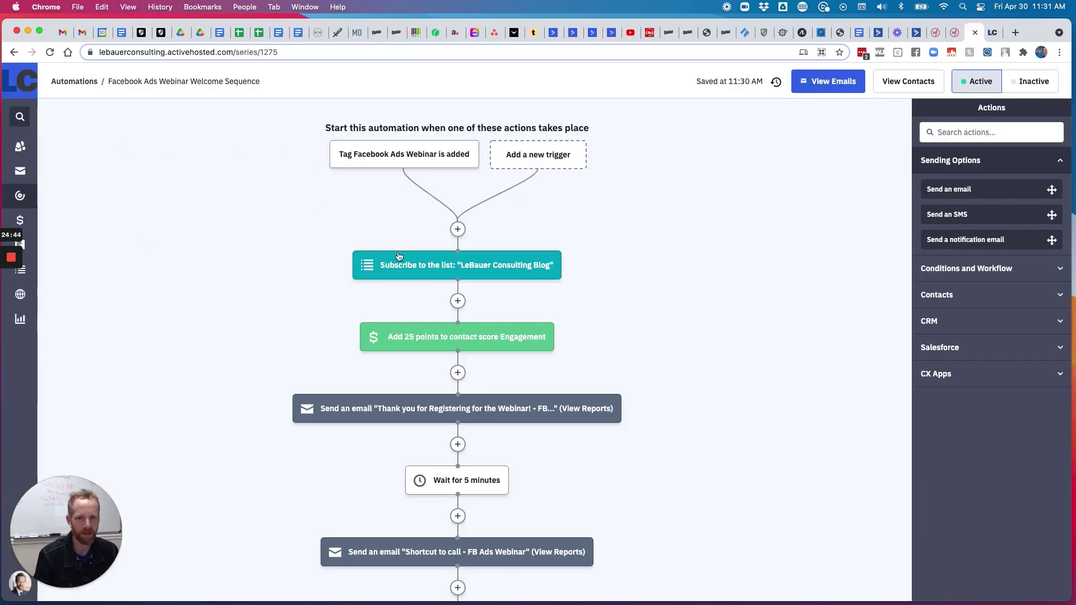
{"action": "scroll", "coordinate": [398, 256], "scroll_direction": "down", "scroll_amount": 3}
{"action": "scroll", "coordinate": [533, 284], "scroll_direction": "up", "scroll_amount": 3}
{"action": "left_click", "coordinate": [50, 53]}
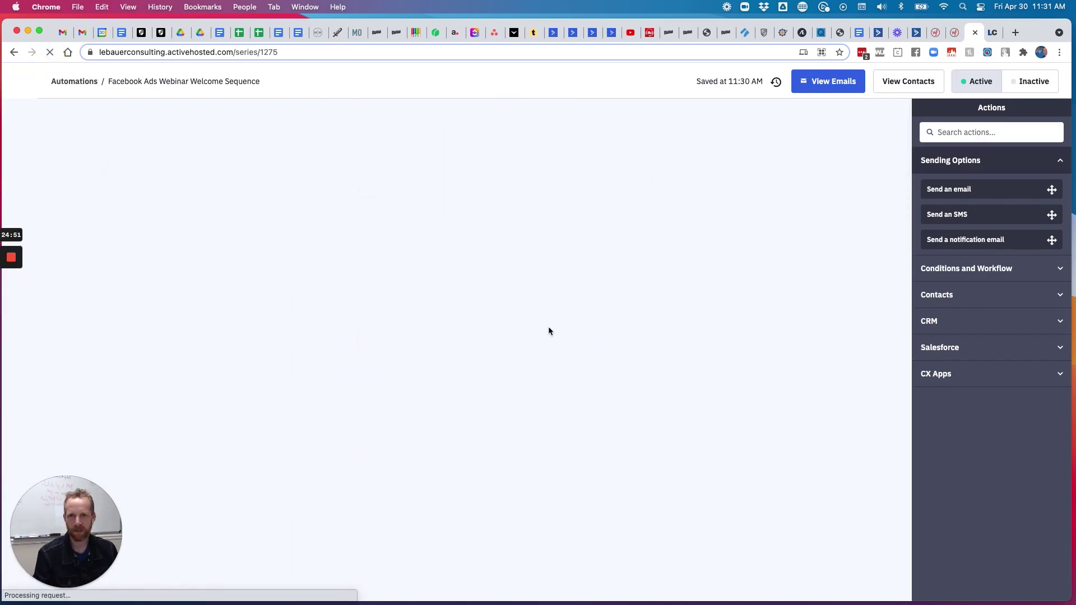
{"action": "scroll", "coordinate": [548, 329], "scroll_direction": "down", "scroll_amount": 2}
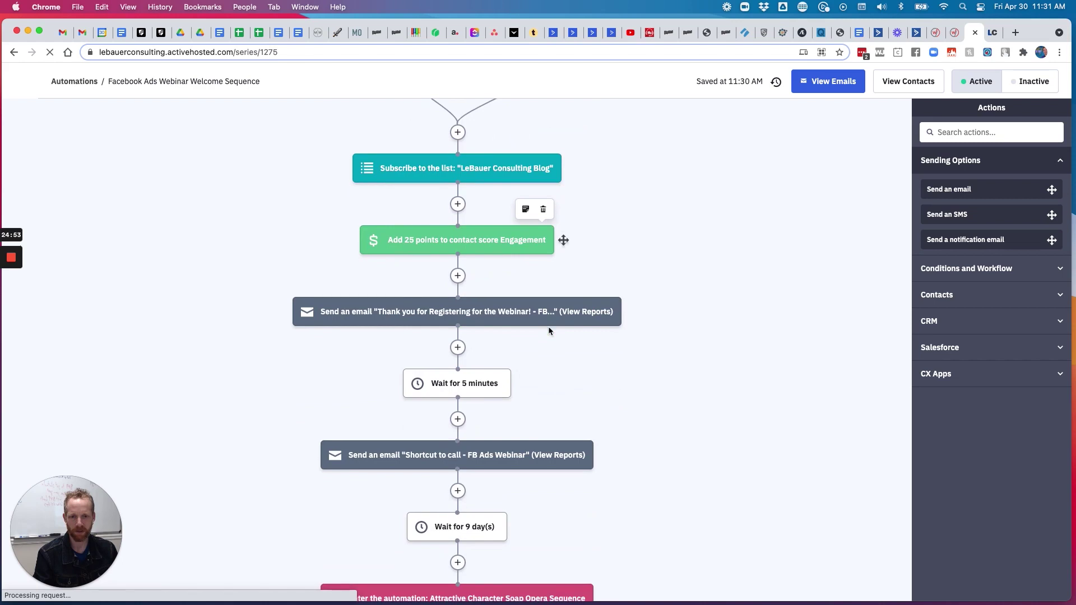
{"action": "left_click", "coordinate": [502, 381]}
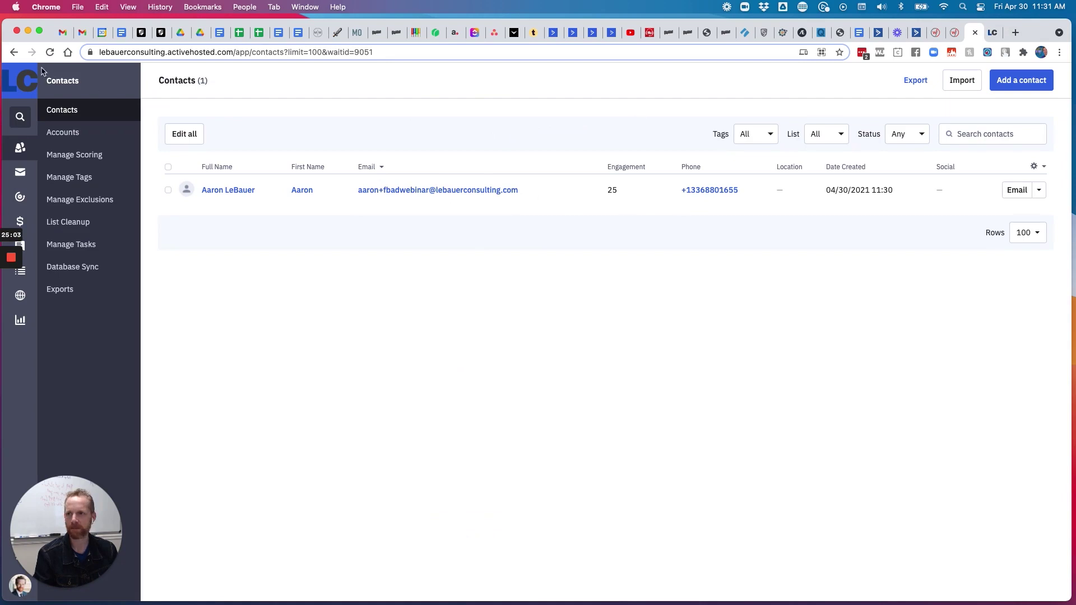
{"action": "key", "text": "super+bracketleft"}
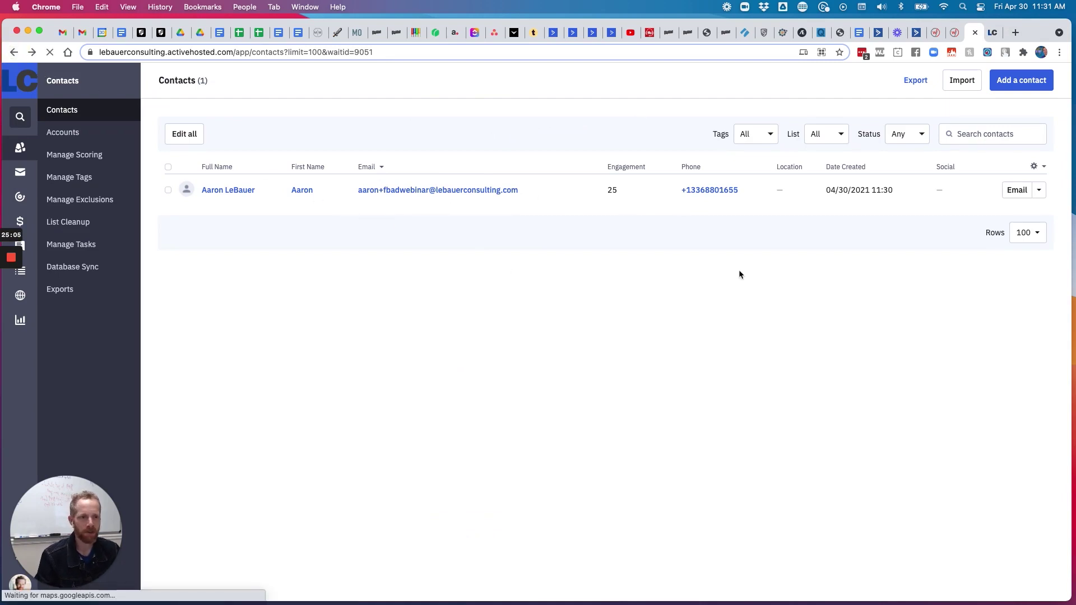
Go back from the confirmation page to the '5 Easy Steps to Running Facebook Ads In House' registration page
{"action": "left_click", "coordinate": [953, 31]}
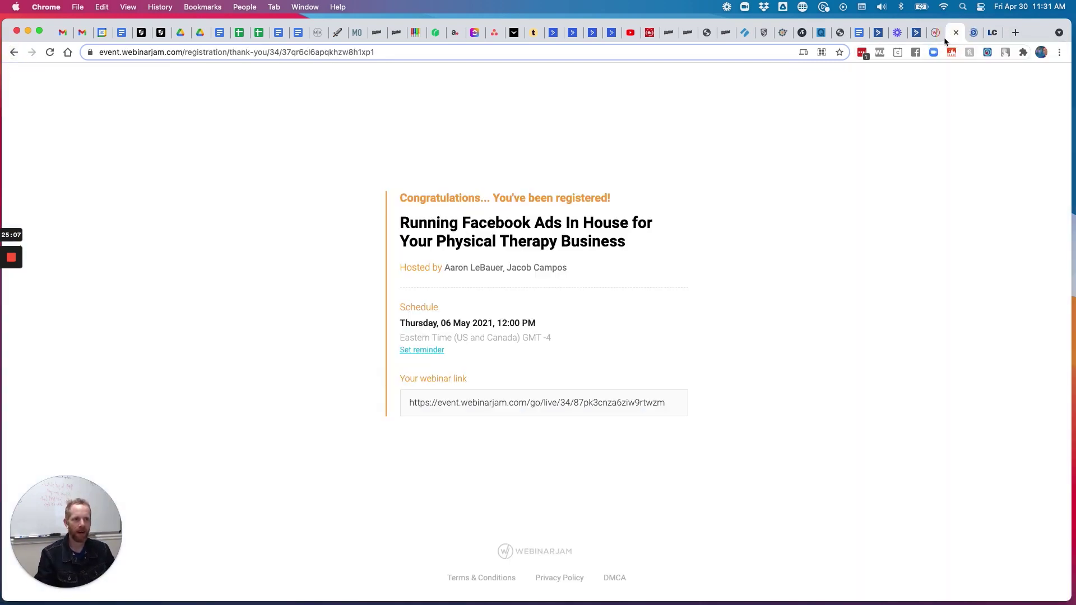
{"action": "key", "text": "super+bracketleft"}
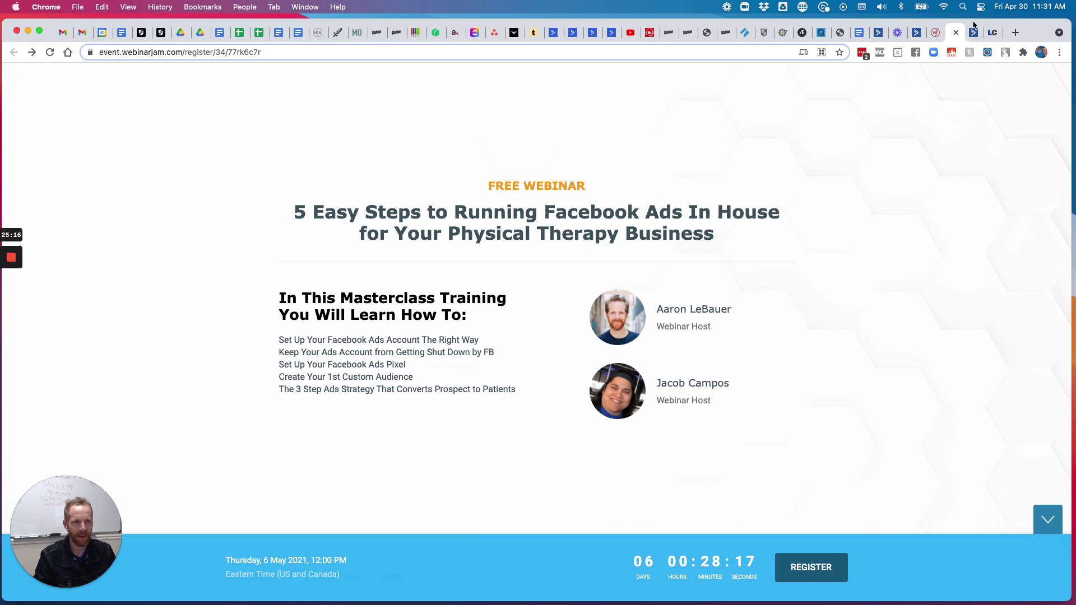
{"action": "left_click", "coordinate": [935, 32]}
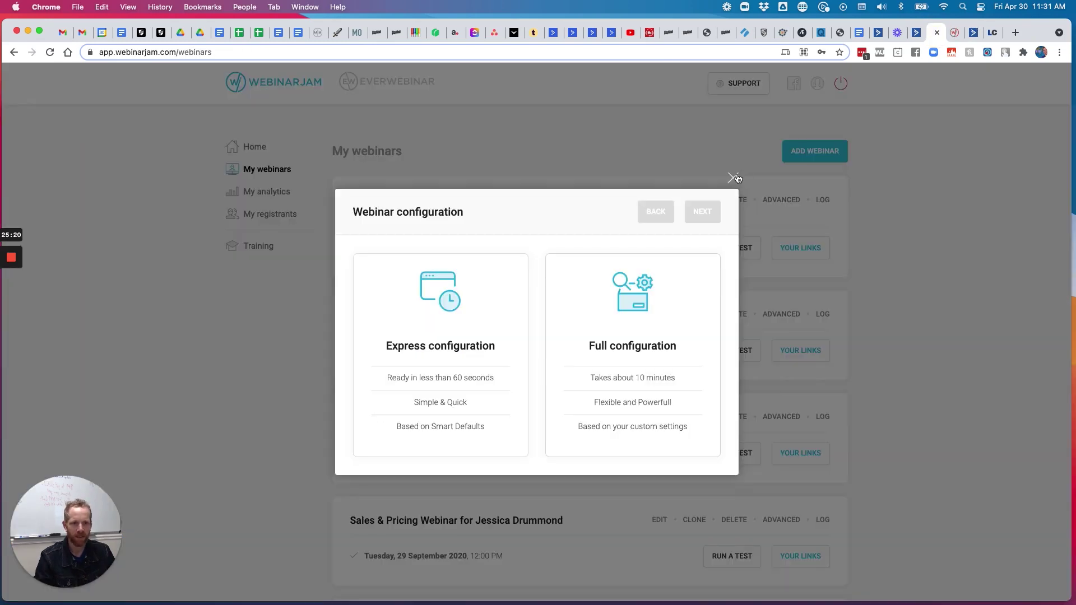
{"action": "left_click", "coordinate": [736, 178]}
{"action": "left_click", "coordinate": [955, 32]}
{"action": "left_click", "coordinate": [973, 33]}
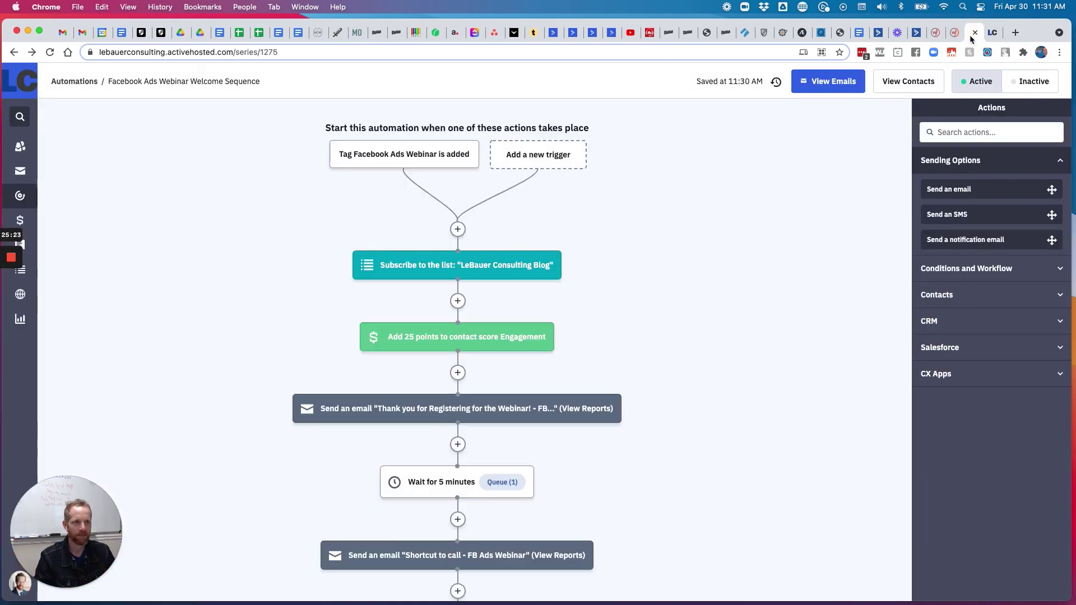
{"action": "left_click", "coordinate": [956, 32]}
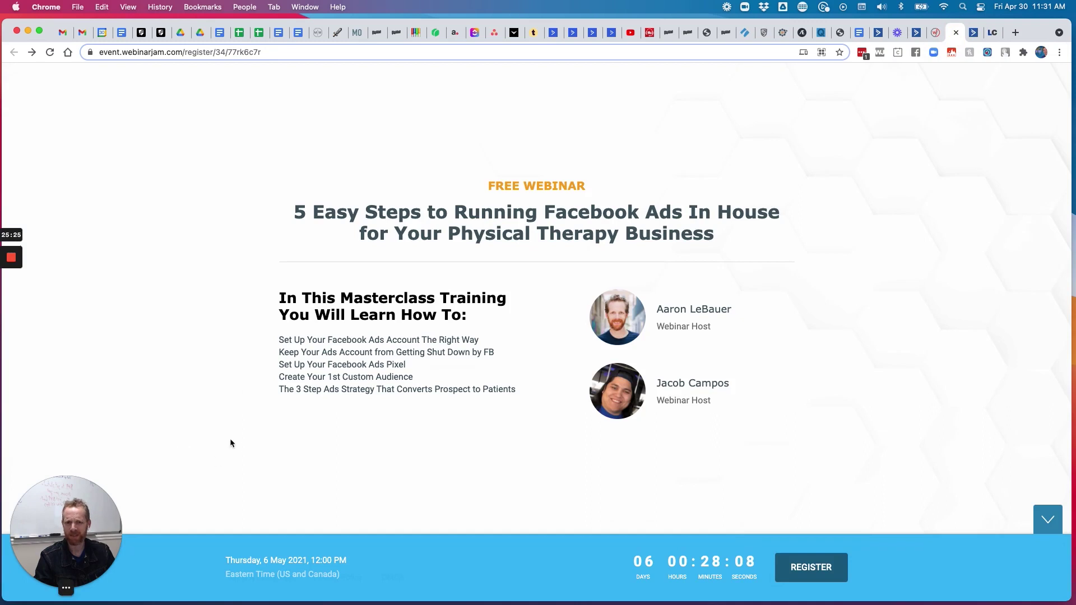